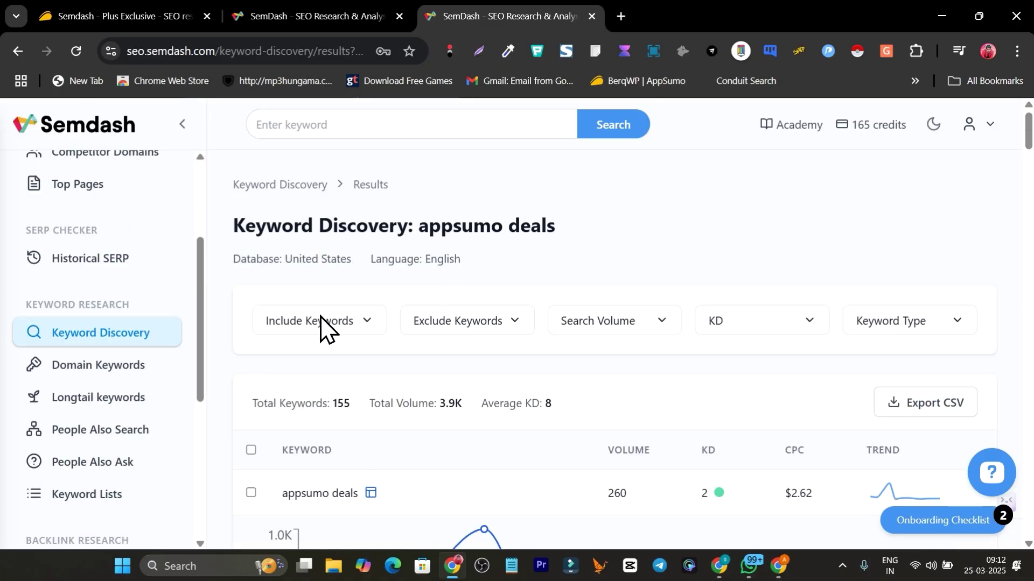
Step: Filter keyword ideas to KD 0–10, then analyze Domain Keywords for saas-guru.com
{"action": "left_click", "coordinate": [686, 349]}
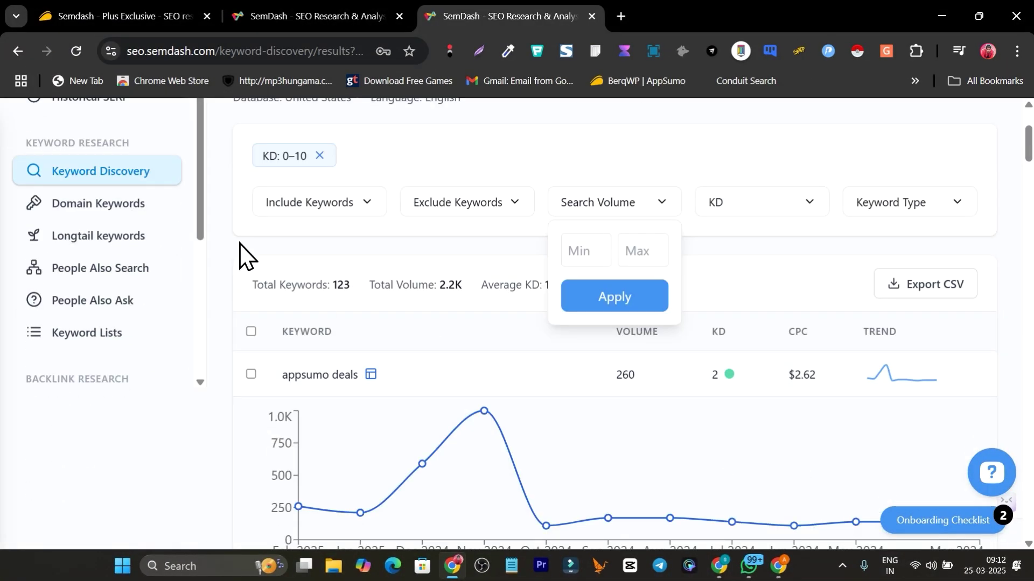
{"action": "scroll", "coordinate": [819, 350], "scroll_direction": "down", "scroll_amount": 15}
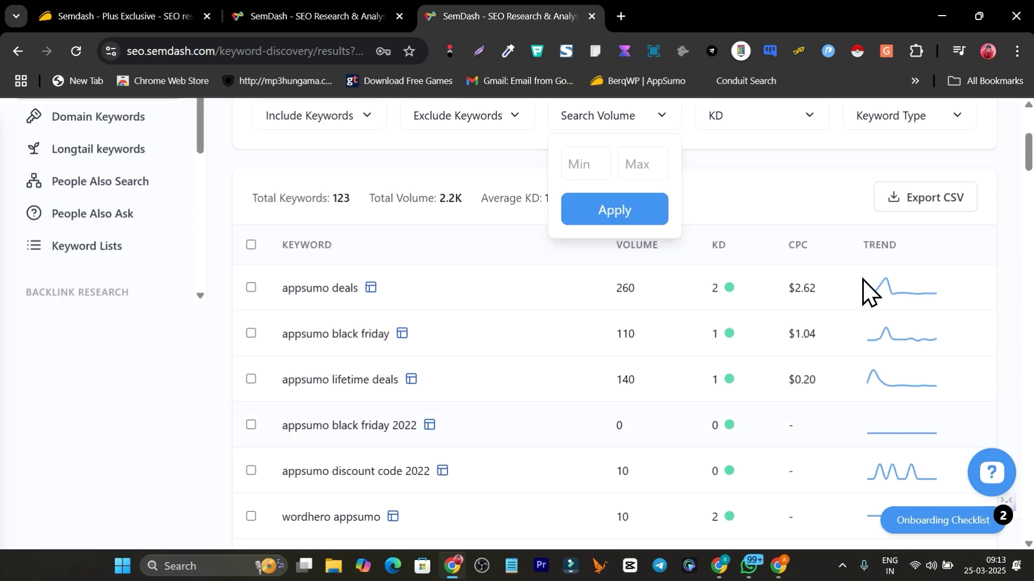
{"action": "left_click", "coordinate": [98, 203]}
{"action": "triple_click", "coordinate": [426, 164]}
{"action": "left_click", "coordinate": [598, 286]}
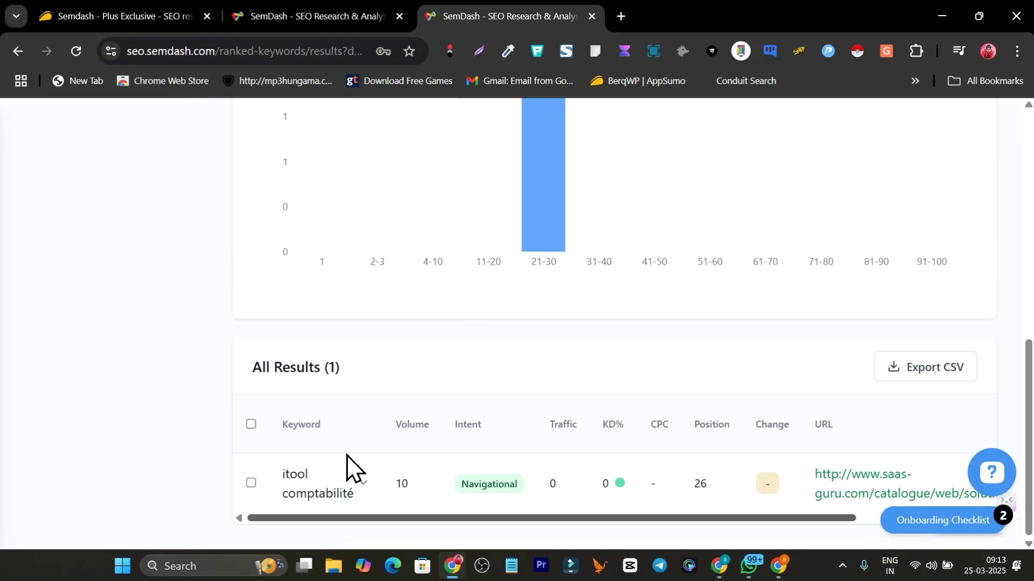
{"action": "scroll", "coordinate": [296, 305], "scroll_direction": "up", "scroll_amount": 10}
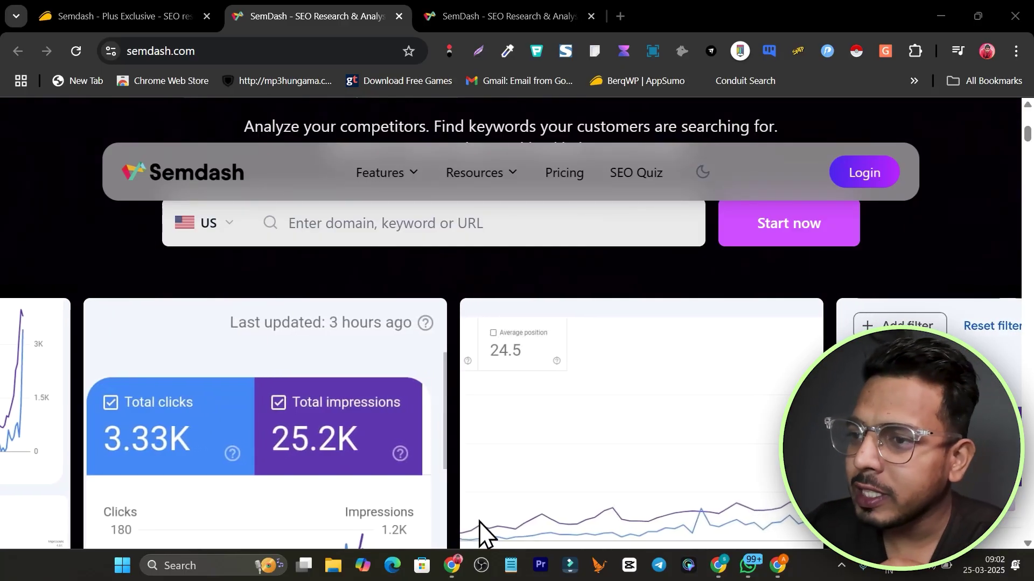
Step: Switch to the Domain Analysis tab and scroll its sidebar from Competitive Research to Account
{"action": "scroll", "coordinate": [323, 387], "scroll_direction": "up", "scroll_amount": 3}
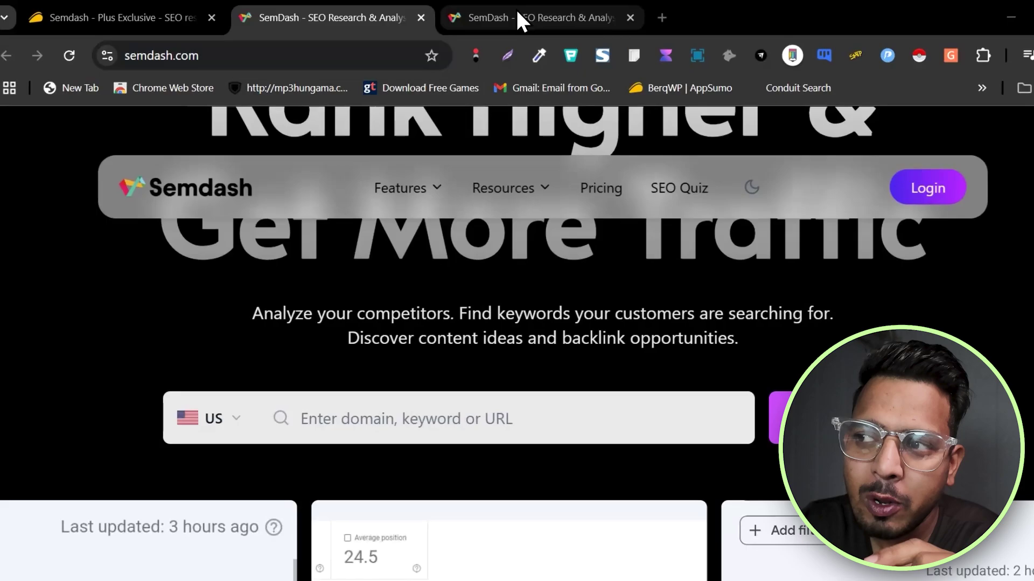
{"action": "left_click", "coordinate": [508, 16]}
{"action": "scroll", "coordinate": [261, 312], "scroll_direction": "down", "scroll_amount": 2}
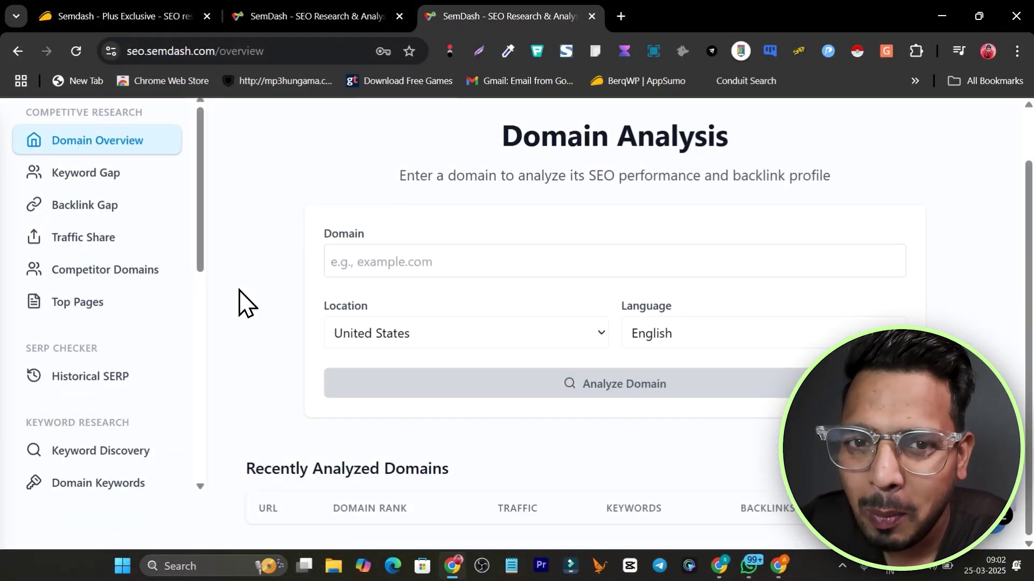
{"action": "scroll", "coordinate": [240, 304], "scroll_direction": "up", "scroll_amount": 1}
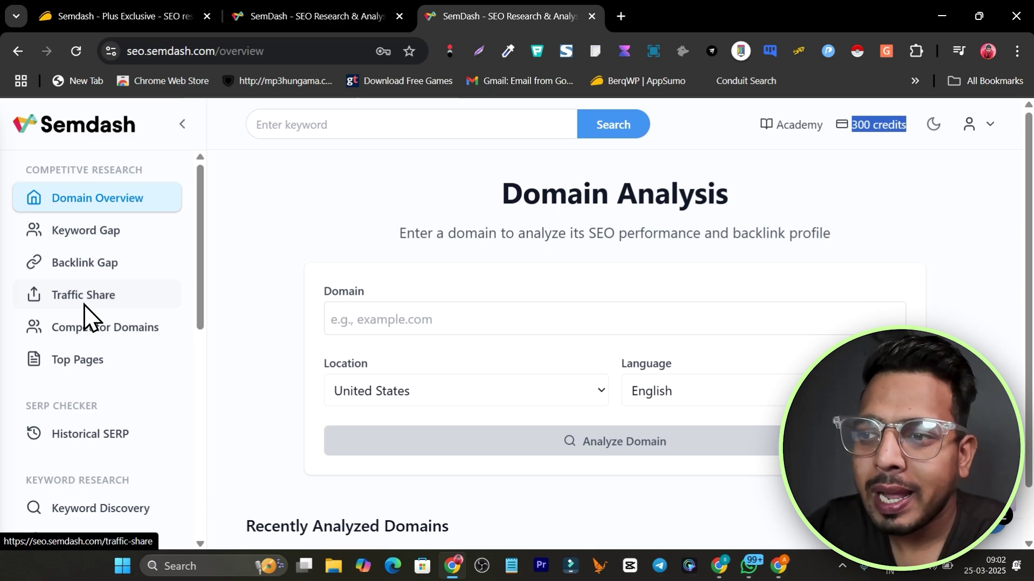
{"action": "scroll", "coordinate": [146, 347], "scroll_direction": "down", "scroll_amount": 2}
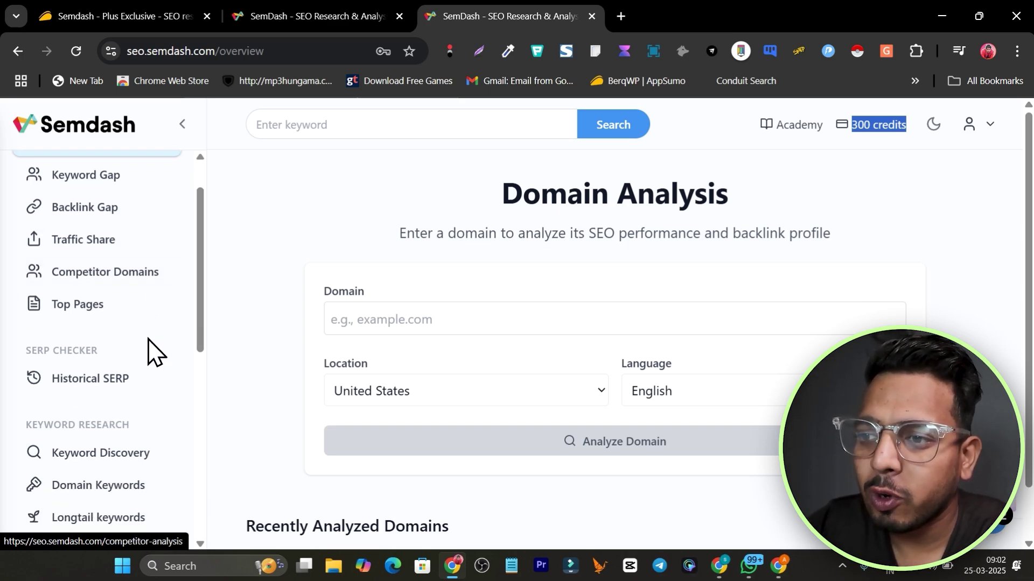
{"action": "scroll", "coordinate": [105, 344], "scroll_direction": "down", "scroll_amount": 4}
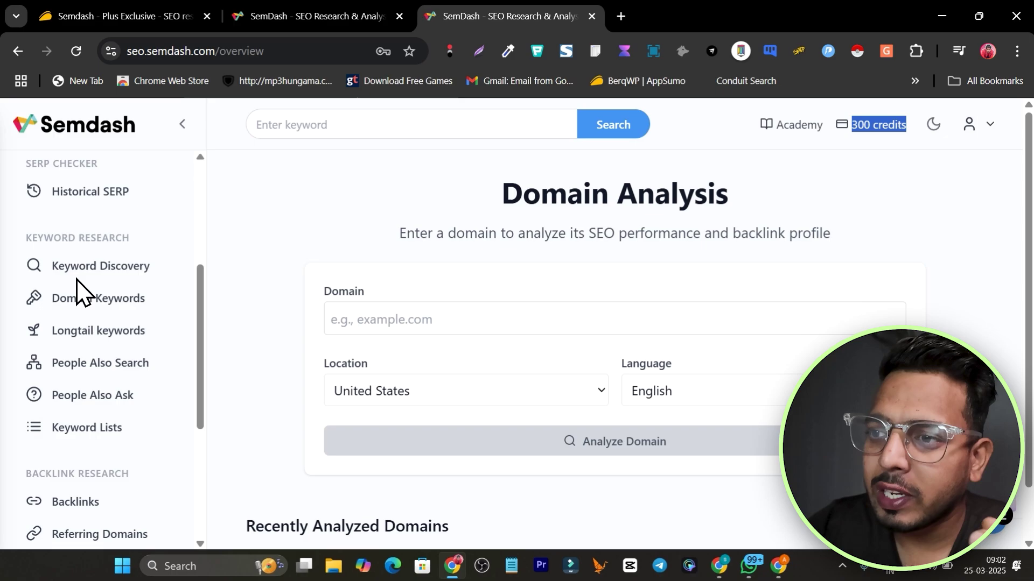
{"action": "scroll", "coordinate": [107, 352], "scroll_direction": "down", "scroll_amount": 2}
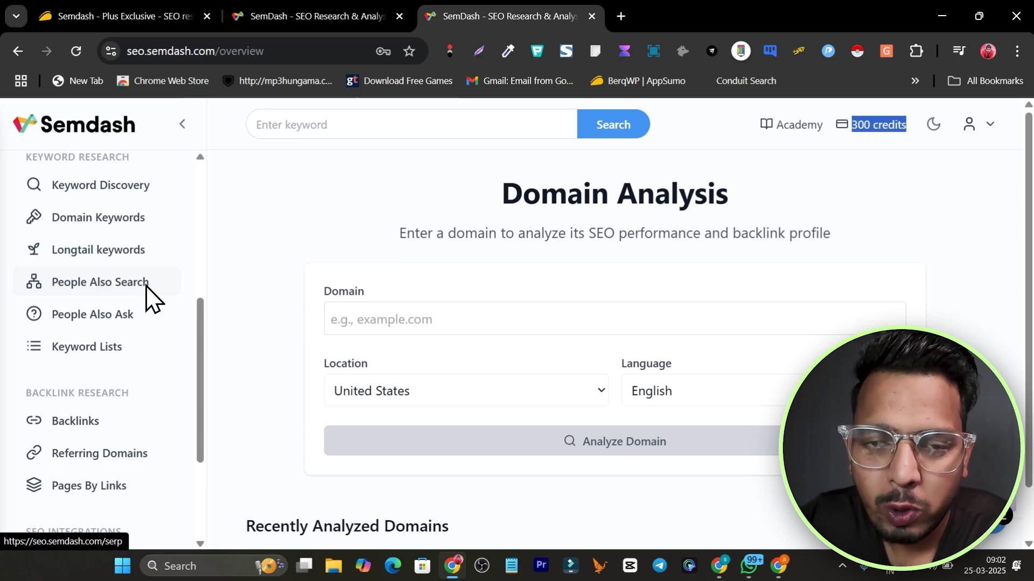
{"action": "scroll", "coordinate": [149, 296], "scroll_direction": "down", "scroll_amount": 3}
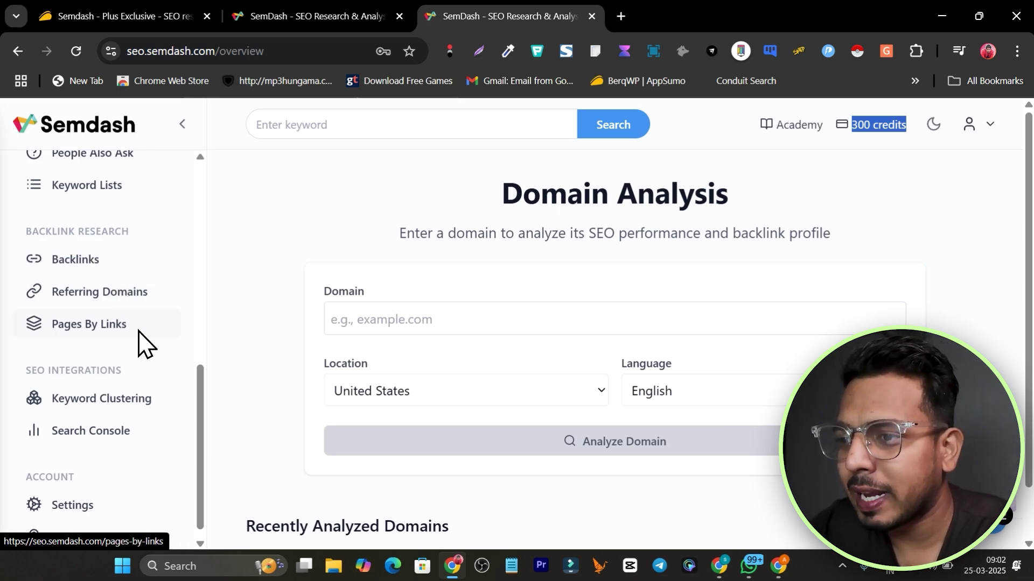
{"action": "scroll", "coordinate": [142, 342], "scroll_direction": "down", "scroll_amount": 3}
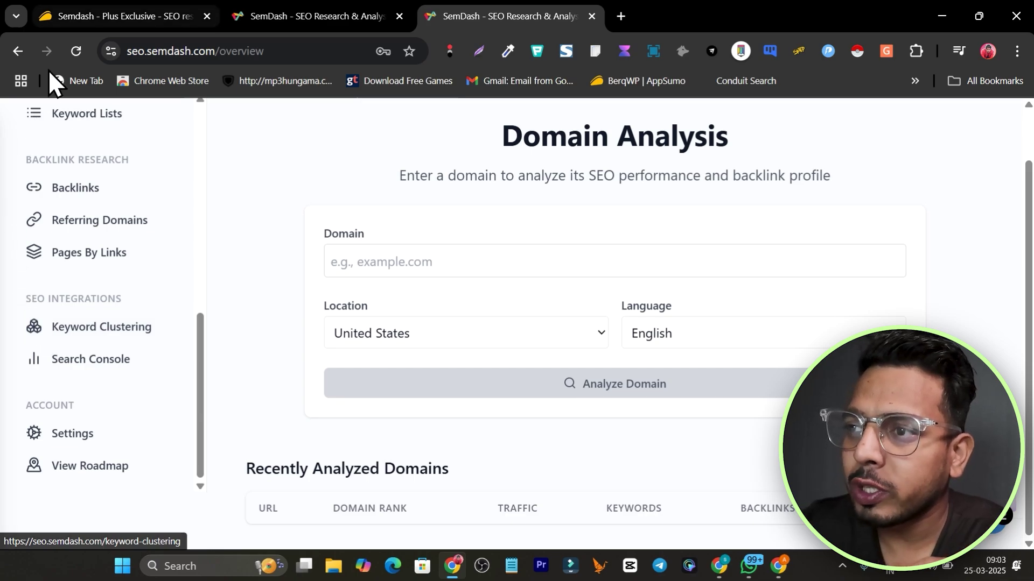
Step: Switch to the AppSumo Semdash deal page, scroll its description, and highlight 'Plus Exclusive' in the title
{"action": "left_click", "coordinate": [301, 22]}
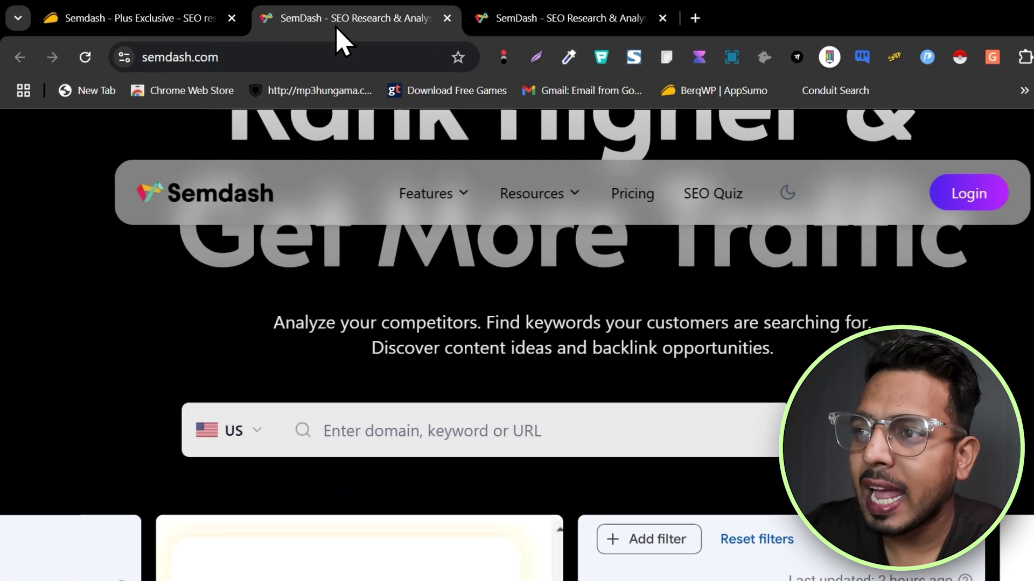
{"action": "left_click", "coordinate": [124, 18]}
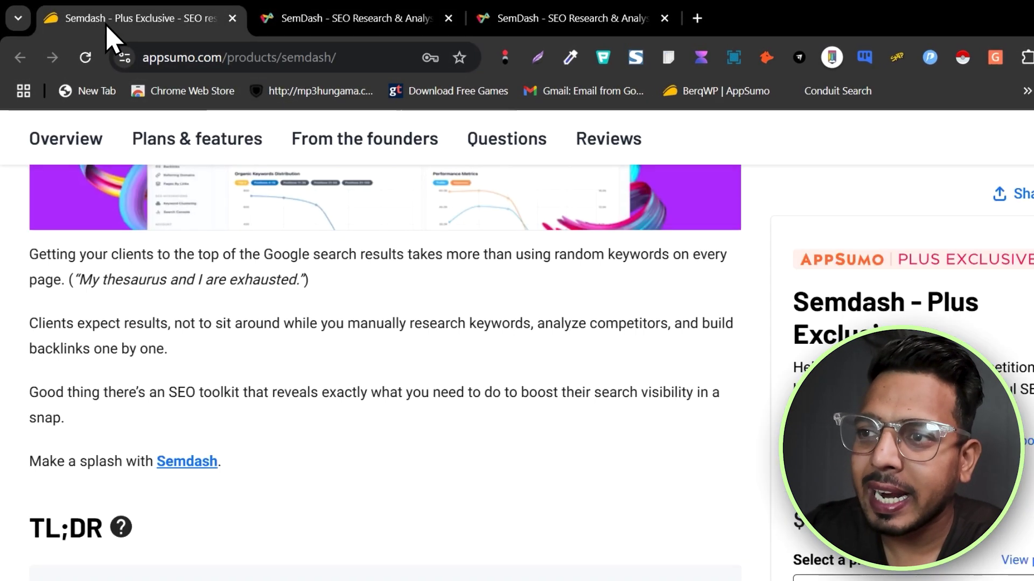
{"action": "scroll", "coordinate": [533, 345], "scroll_direction": "up", "scroll_amount": 5}
{"action": "scroll", "coordinate": [758, 417], "scroll_direction": "down", "scroll_amount": 5}
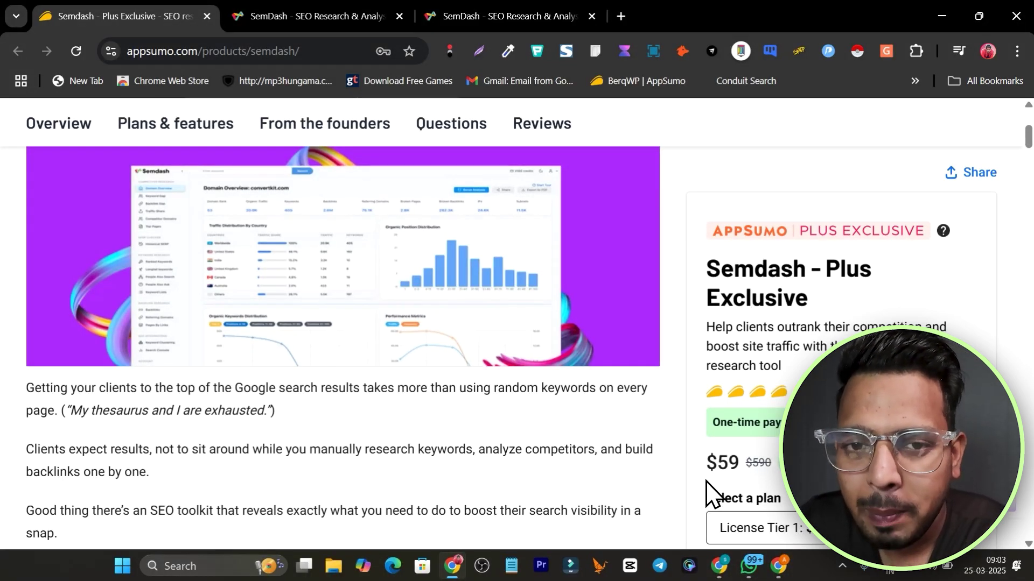
{"action": "scroll", "coordinate": [762, 393], "scroll_direction": "up", "scroll_amount": 5}
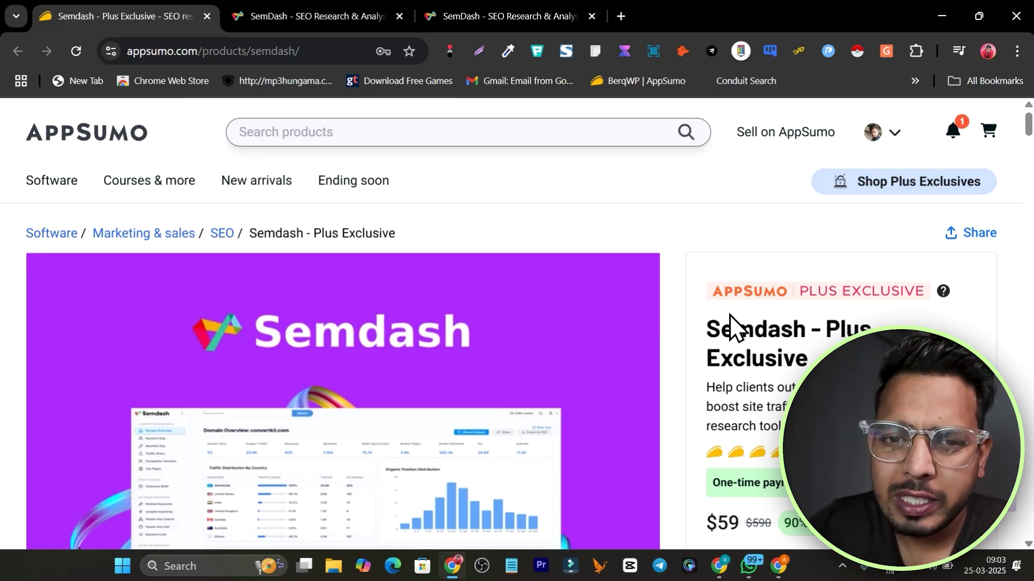
{"action": "scroll", "coordinate": [737, 377], "scroll_direction": "down", "scroll_amount": 3}
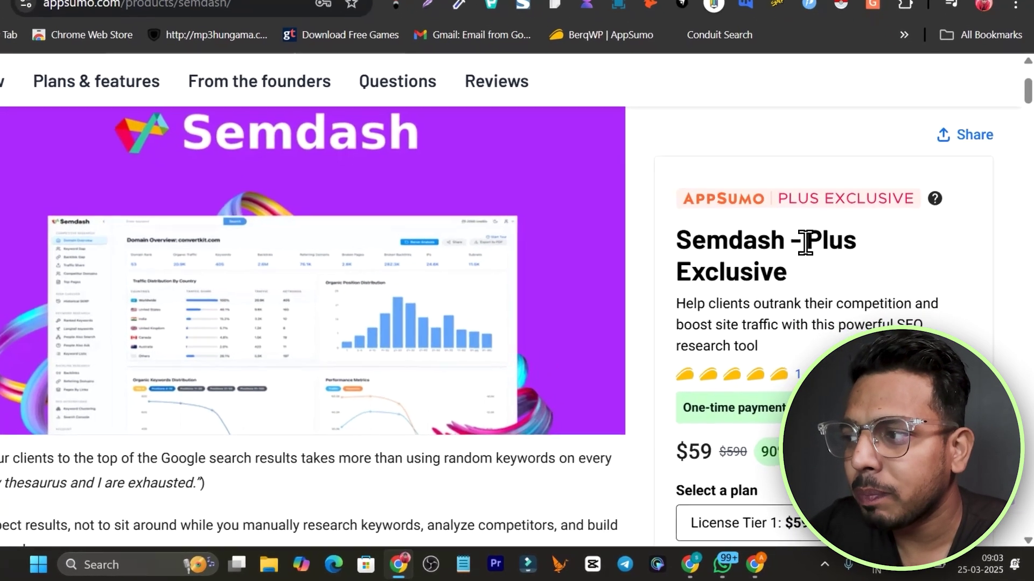
{"action": "left_click_drag", "start_coordinate": [825, 268], "coordinate": [830, 310]}
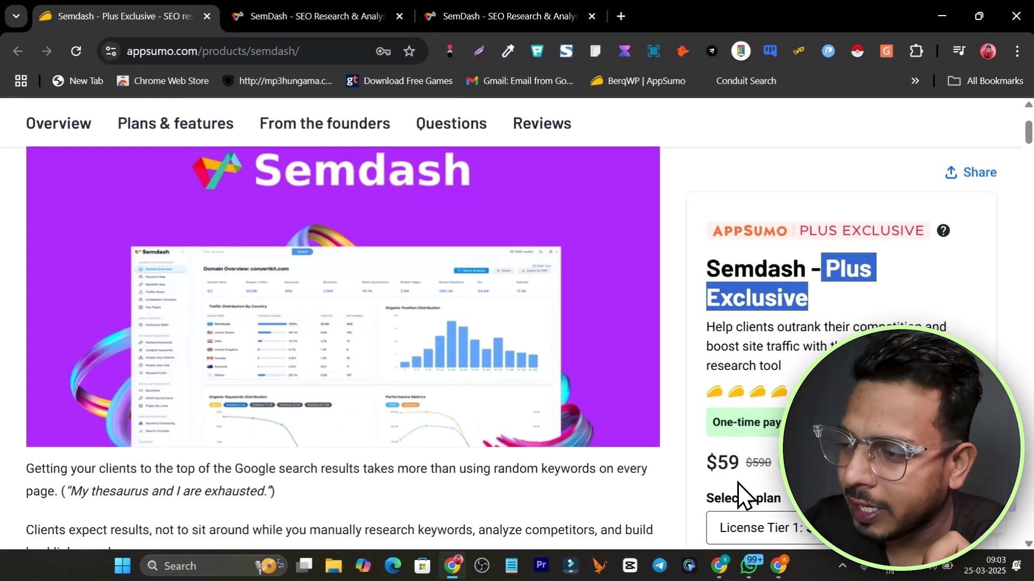
{"action": "scroll", "coordinate": [655, 445], "scroll_direction": "down", "scroll_amount": 5}
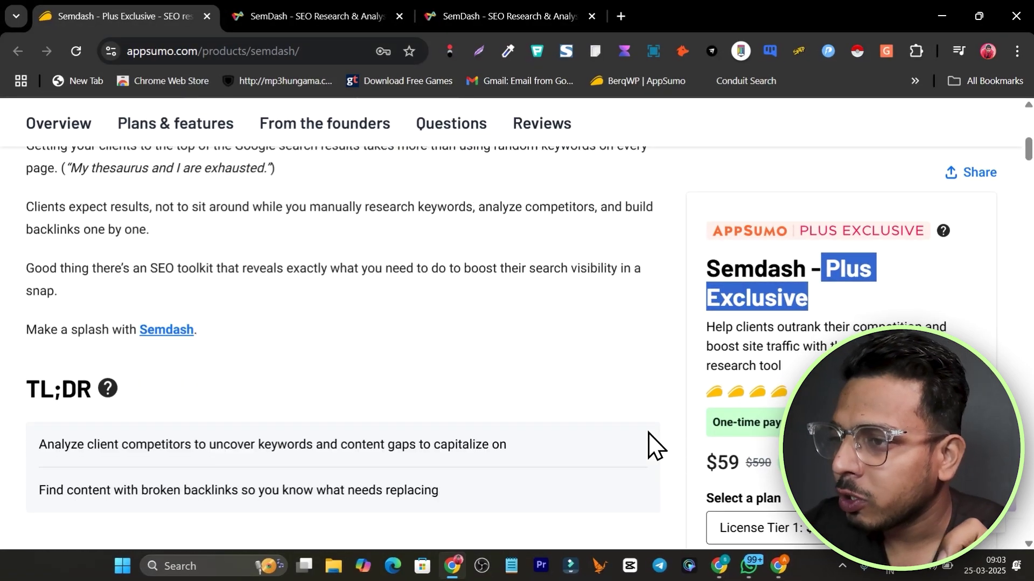
Step: Compare the three license tiers in Plans & features, highlighting the 1,000 monthly credits value
{"action": "left_click", "coordinate": [151, 129]}
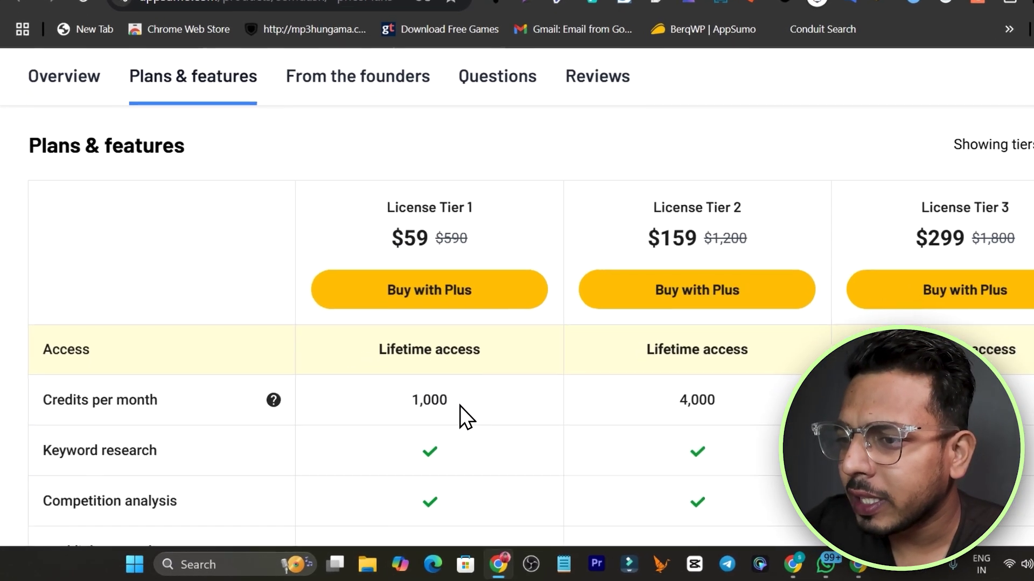
{"action": "left_click_drag", "start_coordinate": [460, 406], "coordinate": [405, 404]}
{"action": "scroll", "coordinate": [377, 404], "scroll_direction": "down", "scroll_amount": 3}
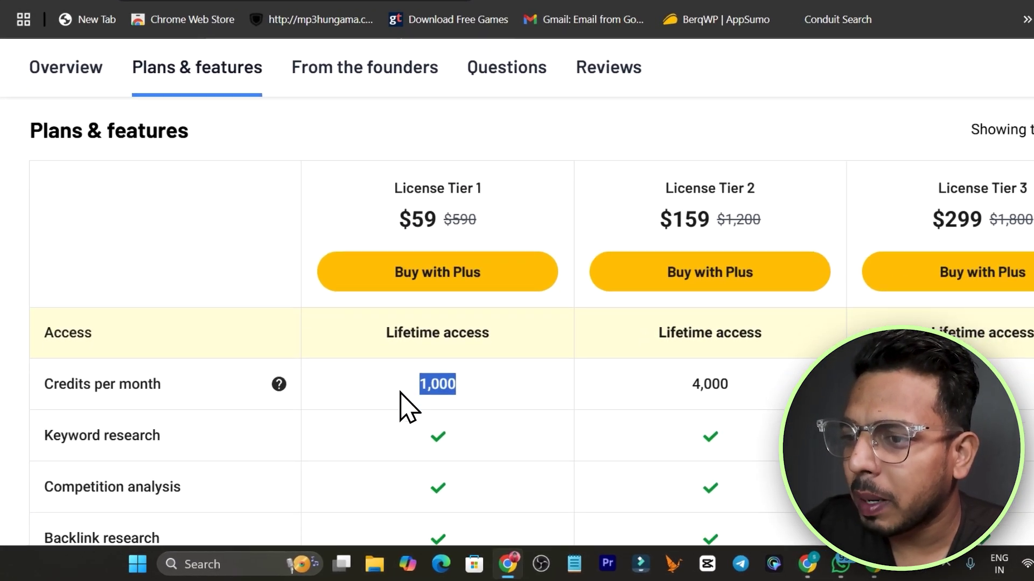
{"action": "scroll", "coordinate": [245, 385], "scroll_direction": "up", "scroll_amount": 2}
{"action": "scroll", "coordinate": [162, 430], "scroll_direction": "up", "scroll_amount": 3}
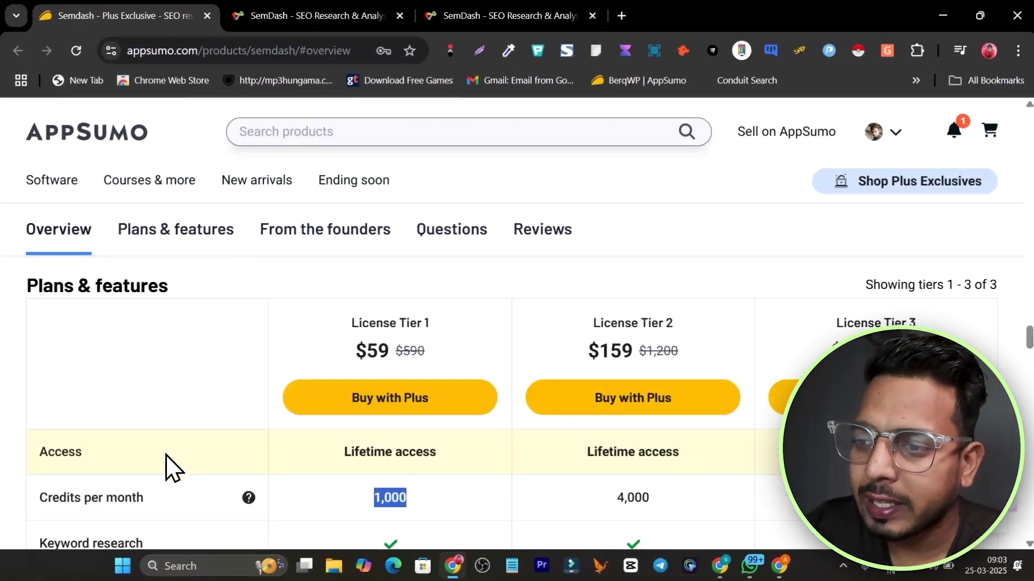
{"action": "scroll", "coordinate": [180, 479], "scroll_direction": "down", "scroll_amount": 3}
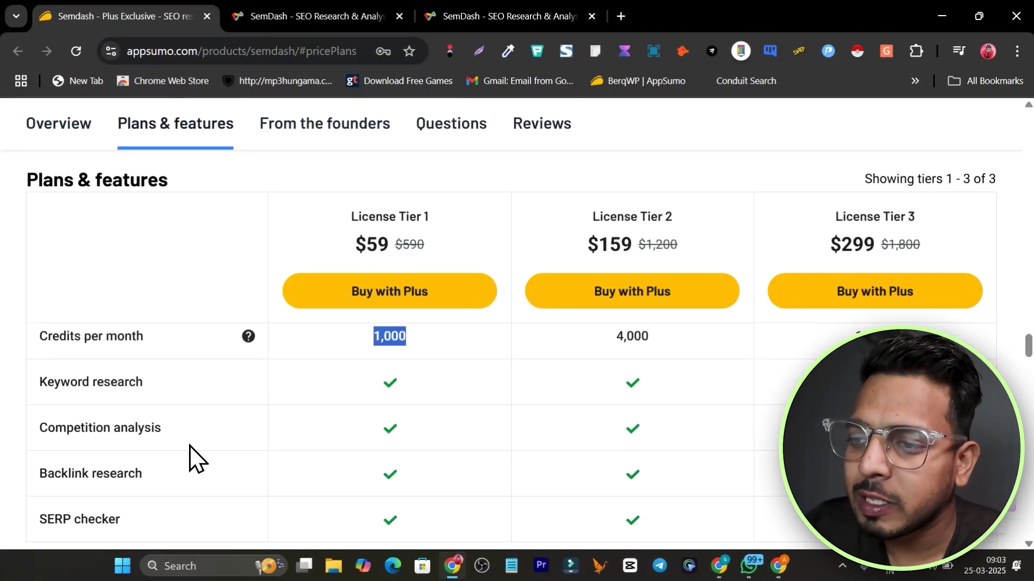
{"action": "scroll", "coordinate": [183, 459], "scroll_direction": "down", "scroll_amount": 3}
{"action": "scroll", "coordinate": [539, 406], "scroll_direction": "up", "scroll_amount": 4}
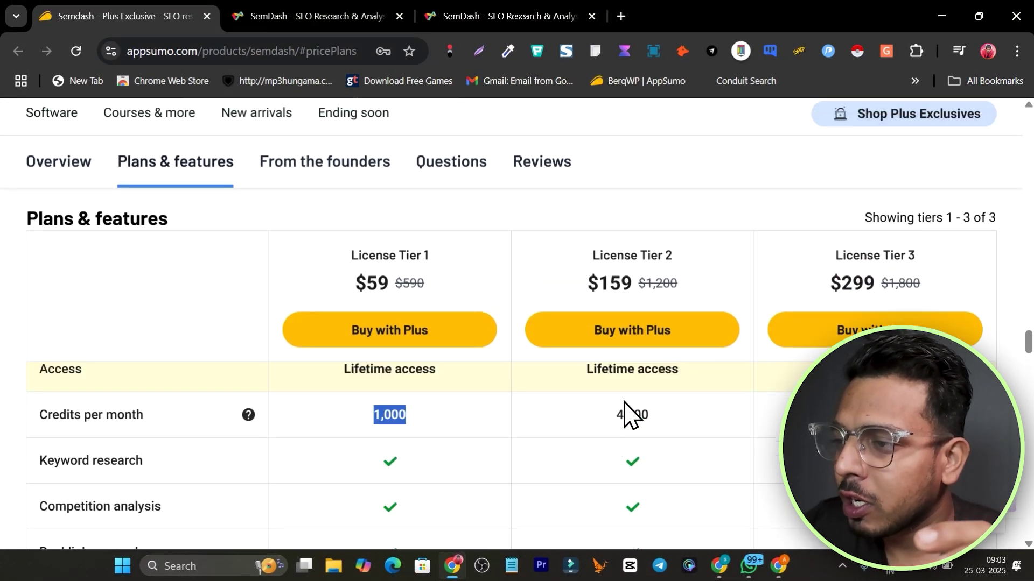
{"action": "scroll", "coordinate": [1013, 371], "scroll_direction": "down", "scroll_amount": 3}
{"action": "scroll", "coordinate": [740, 436], "scroll_direction": "up", "scroll_amount": 4}
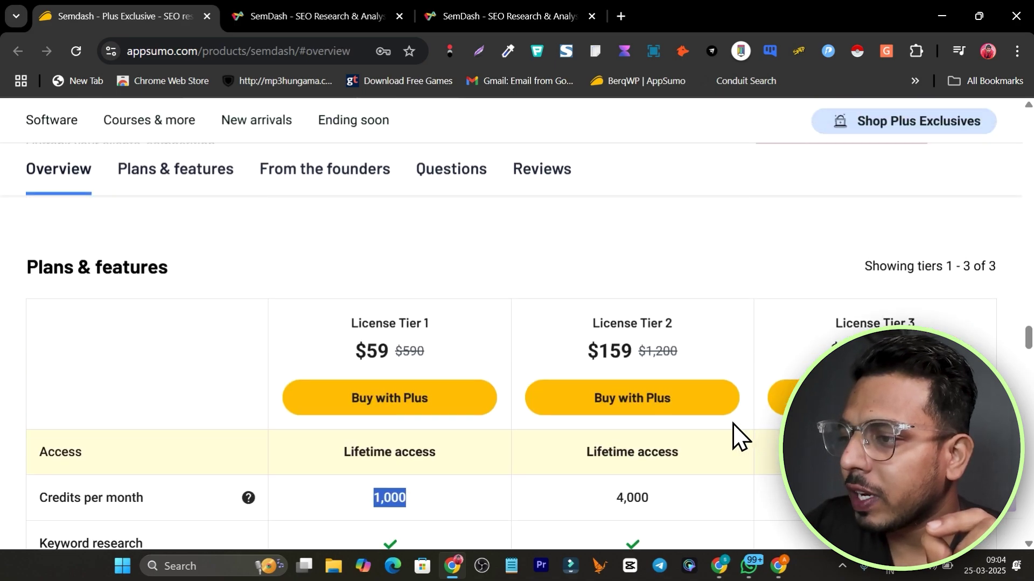
{"action": "left_click", "coordinate": [200, 368]}
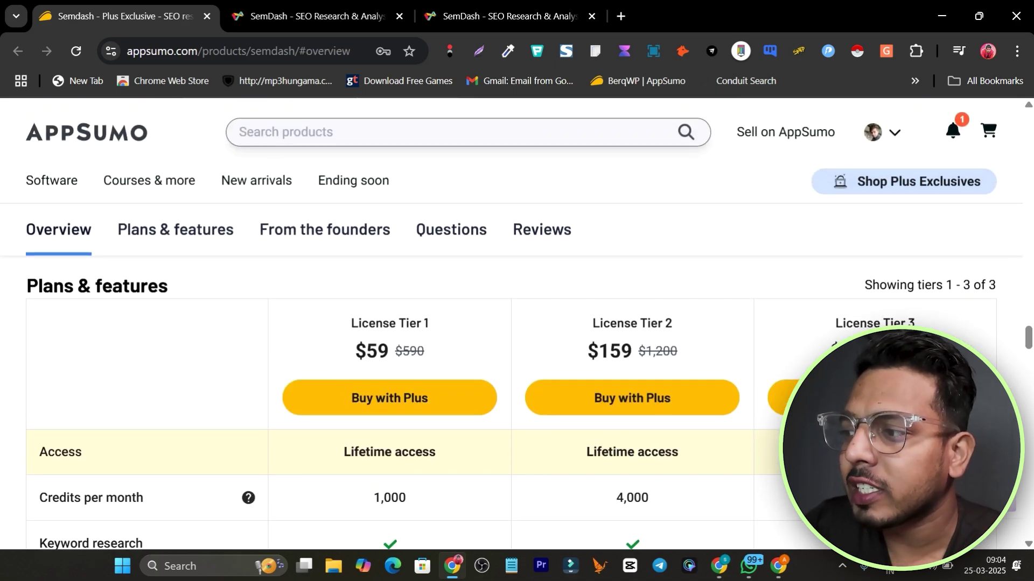
Step: Select the 60-day money-back guarantee text, then return up to the Overview section
{"action": "scroll", "coordinate": [511, 377], "scroll_direction": "down", "scroll_amount": 2}
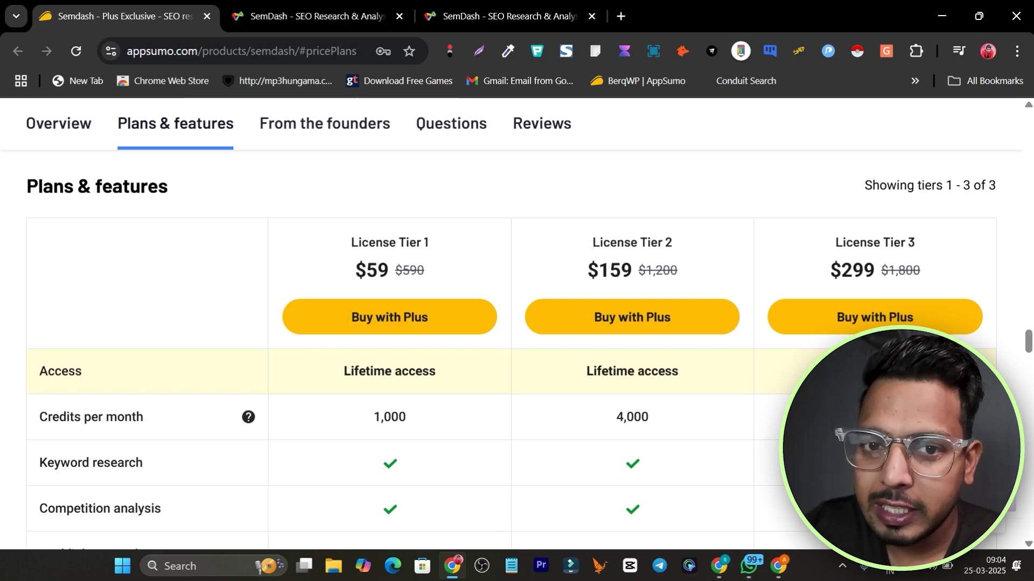
{"action": "scroll", "coordinate": [639, 422], "scroll_direction": "down", "scroll_amount": 5}
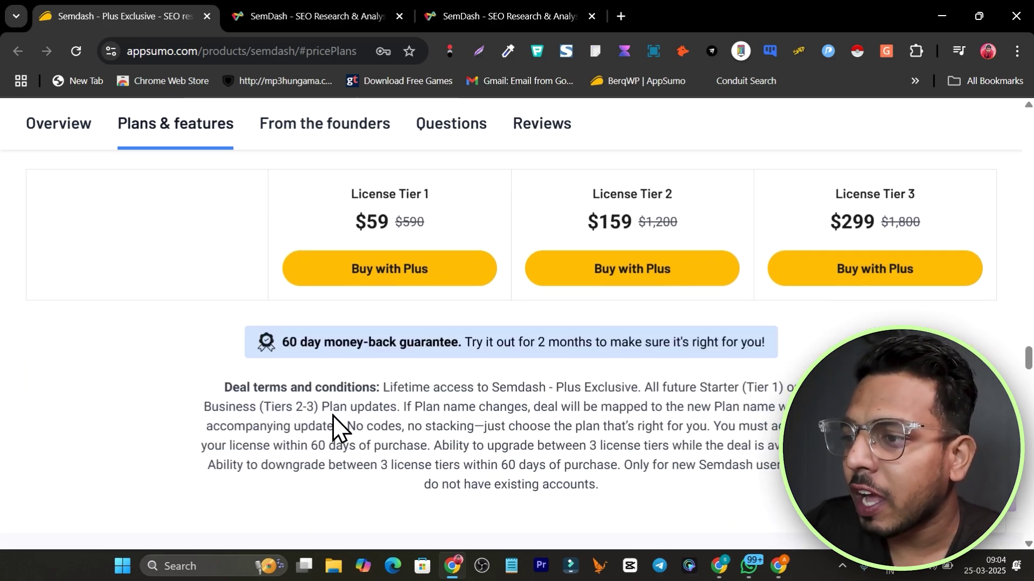
{"action": "left_click_drag", "start_coordinate": [266, 343], "coordinate": [479, 317]}
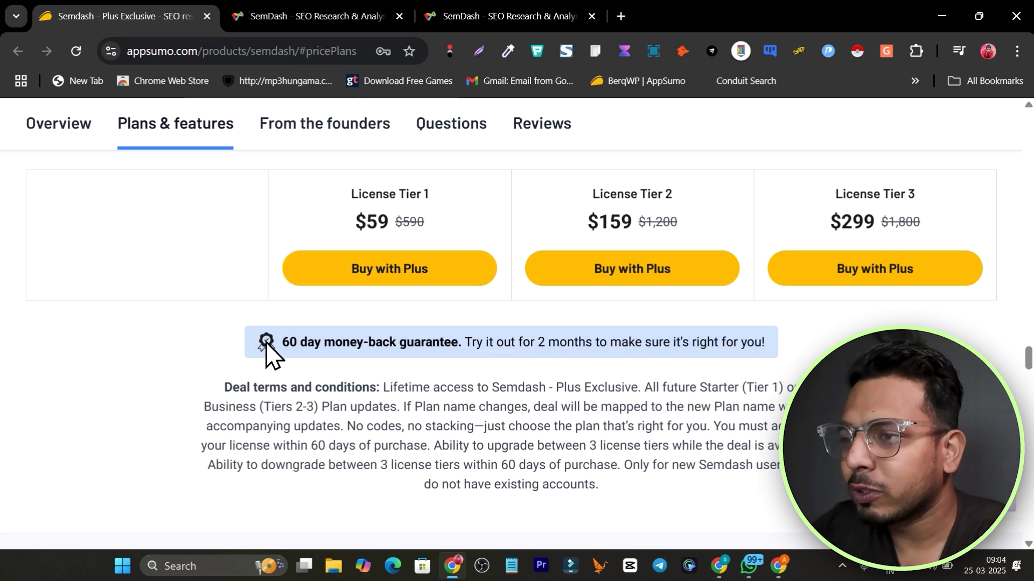
{"action": "scroll", "coordinate": [266, 355], "scroll_direction": "up", "scroll_amount": 15}
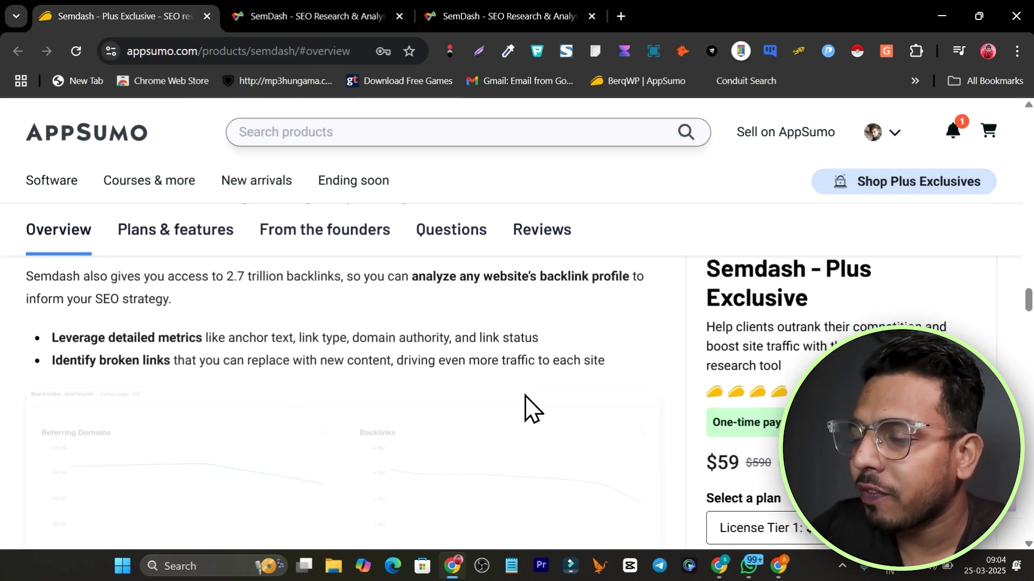
{"action": "scroll", "coordinate": [525, 398], "scroll_direction": "up", "scroll_amount": 7}
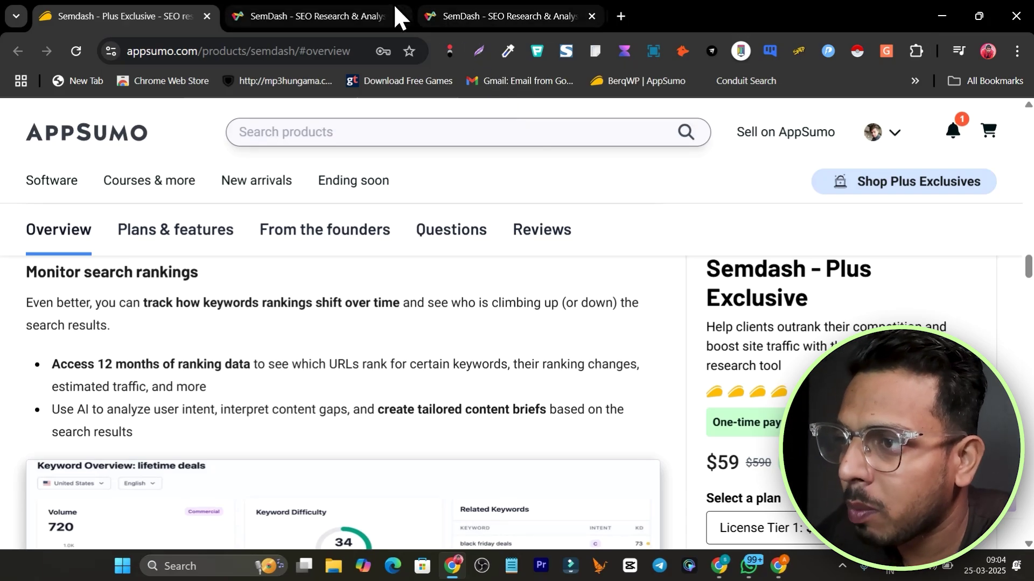
Step: Open Learn Semdash from the account menu and scroll through the Domain Overview tutorial
{"action": "left_click", "coordinate": [509, 18]}
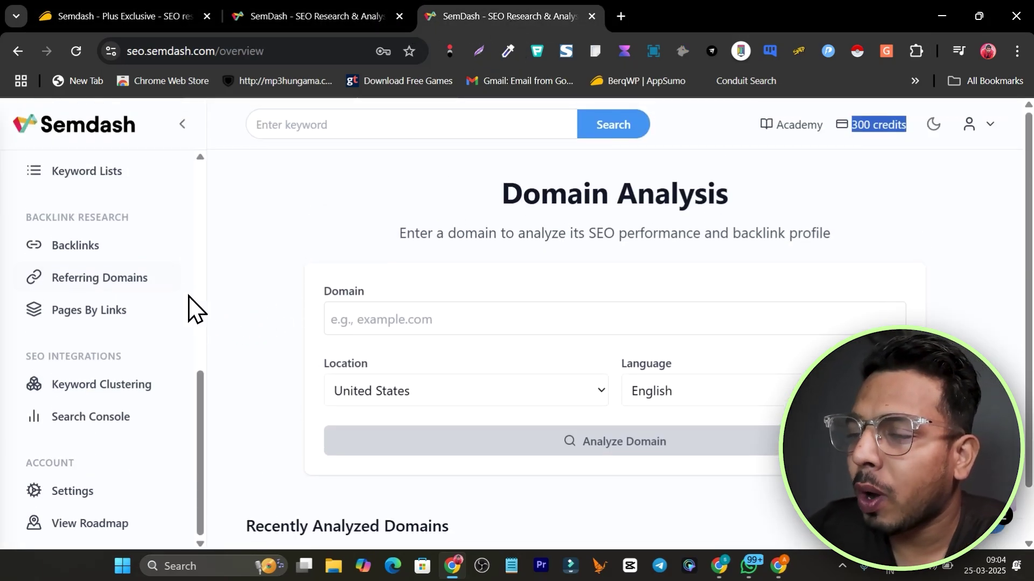
{"action": "scroll", "coordinate": [161, 258], "scroll_direction": "up", "scroll_amount": 8}
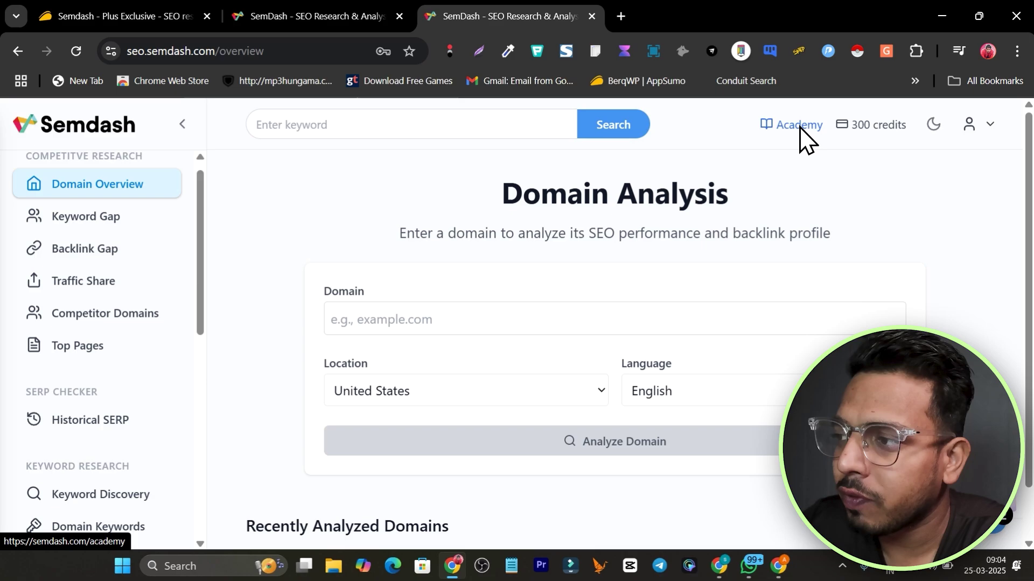
{"action": "left_click", "coordinate": [988, 126]}
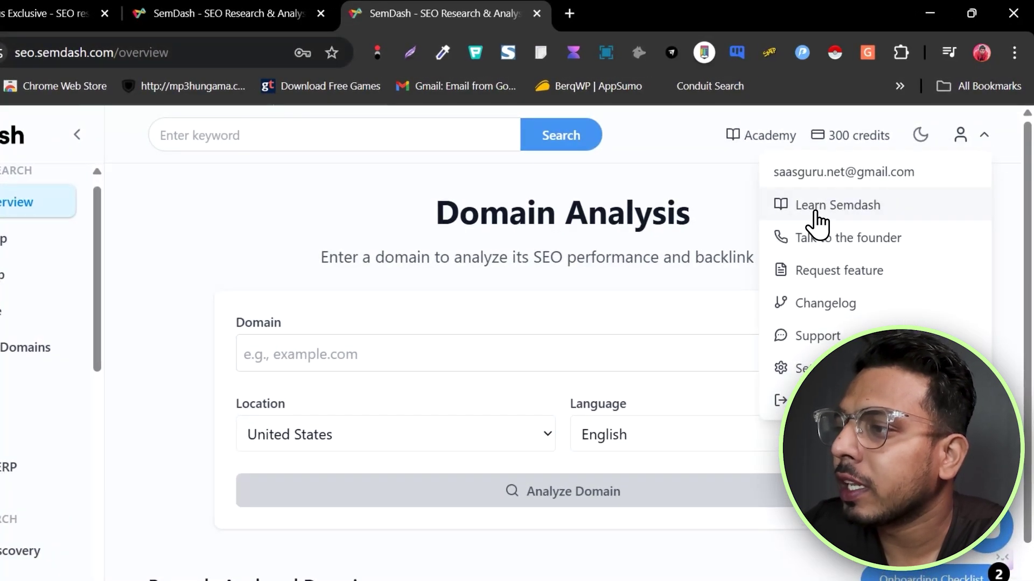
{"action": "left_click", "coordinate": [814, 209]}
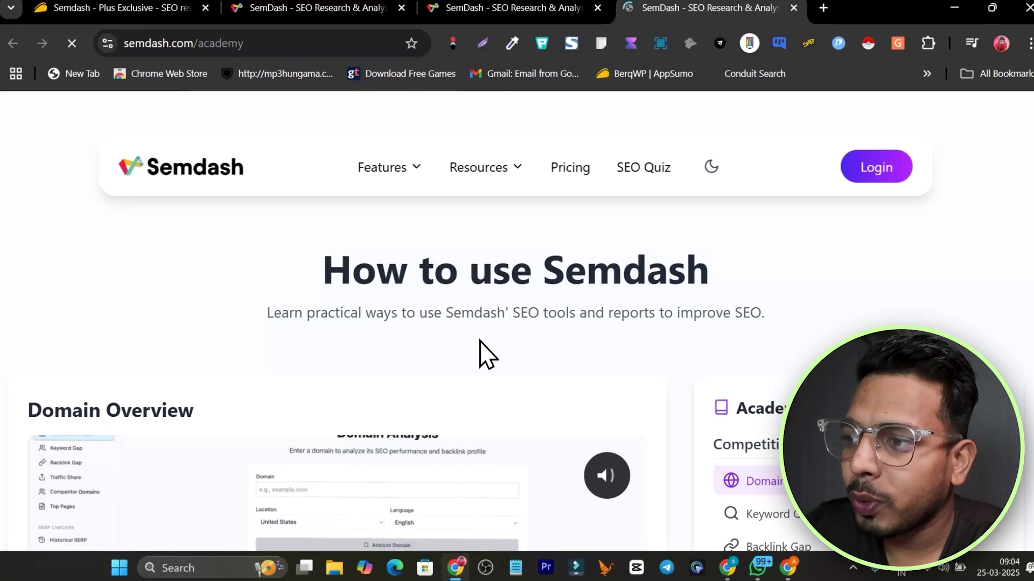
{"action": "scroll", "coordinate": [591, 417], "scroll_direction": "down", "scroll_amount": 5}
{"action": "scroll", "coordinate": [397, 415], "scroll_direction": "down", "scroll_amount": 5}
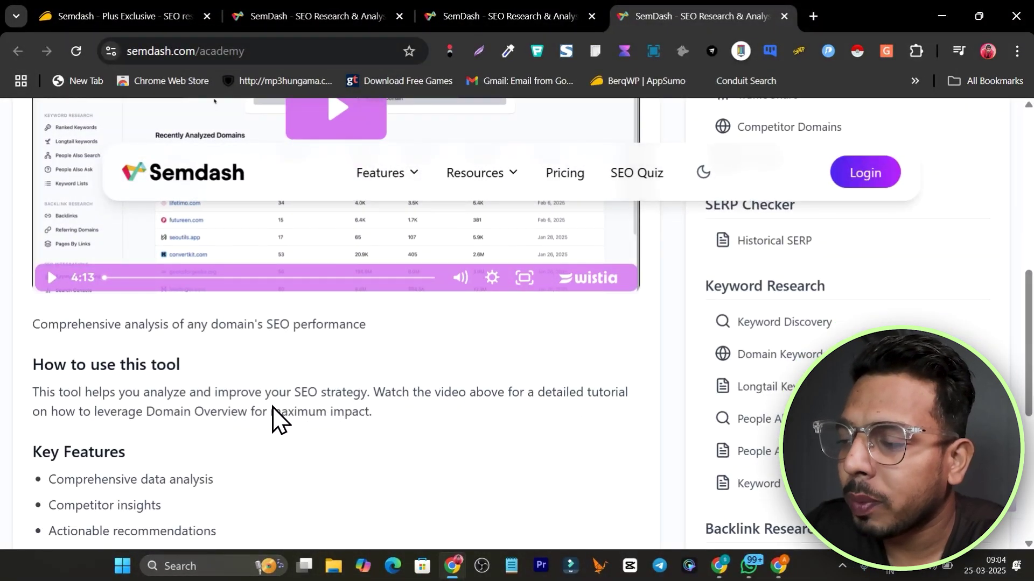
{"action": "scroll", "coordinate": [780, 342], "scroll_direction": "down", "scroll_amount": 2}
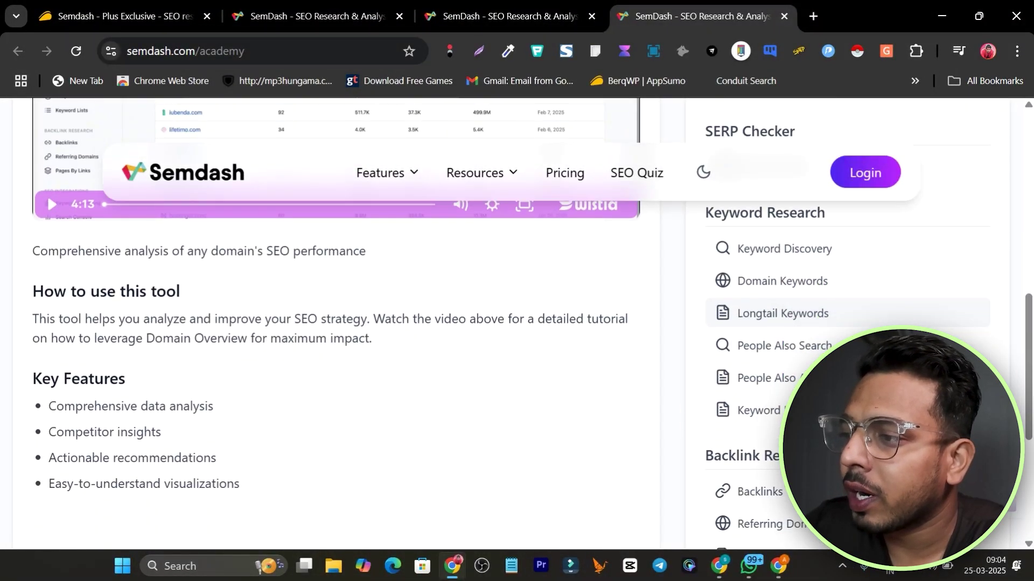
{"action": "scroll", "coordinate": [808, 323], "scroll_direction": "down", "scroll_amount": 2}
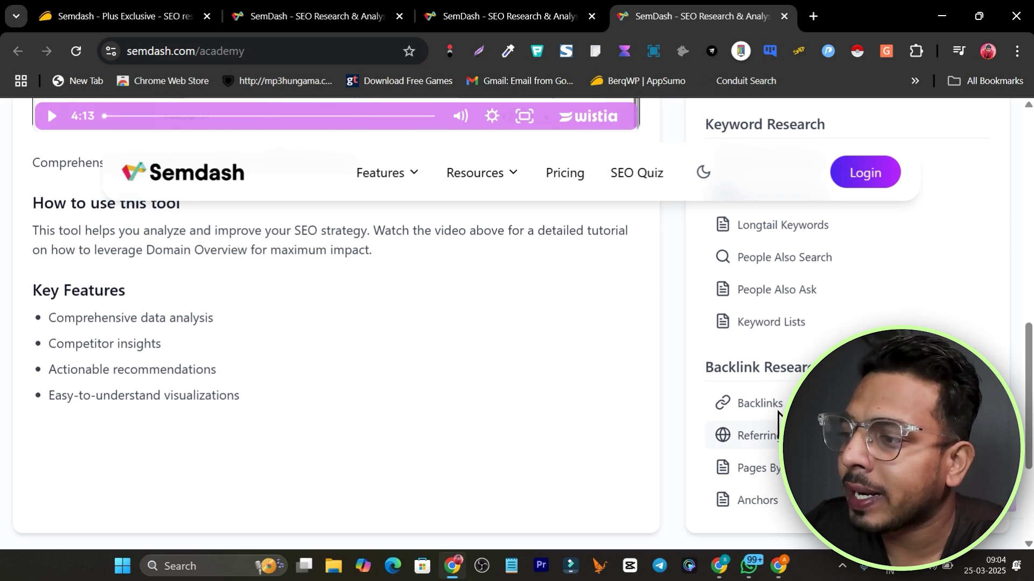
{"action": "scroll", "coordinate": [753, 398], "scroll_direction": "down", "scroll_amount": 2}
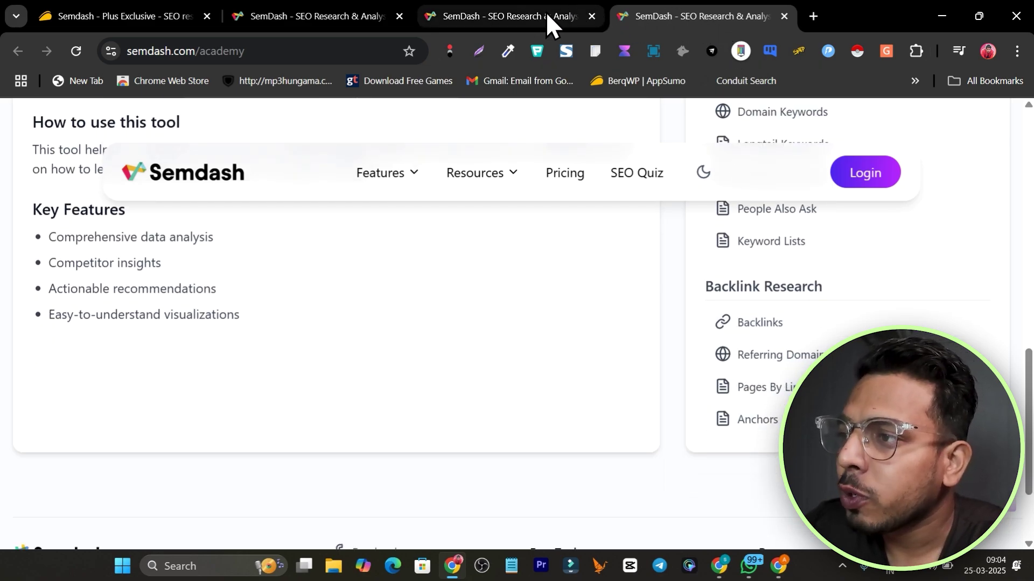
Step: Close the academy tab and run a domain overview for saas-guru.info, costing 50 credits
{"action": "left_click", "coordinate": [783, 17]}
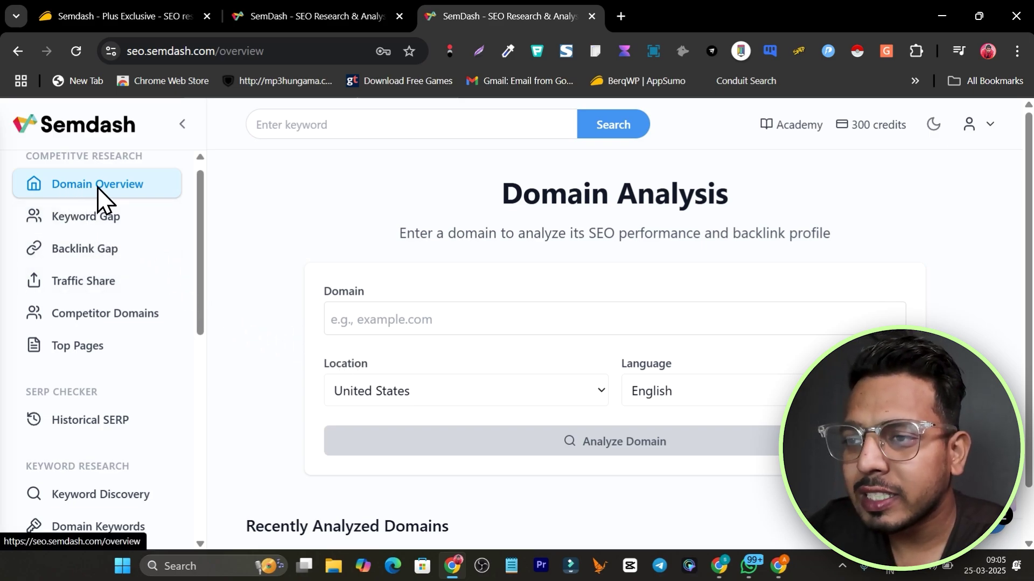
{"action": "left_click", "coordinate": [472, 327]}
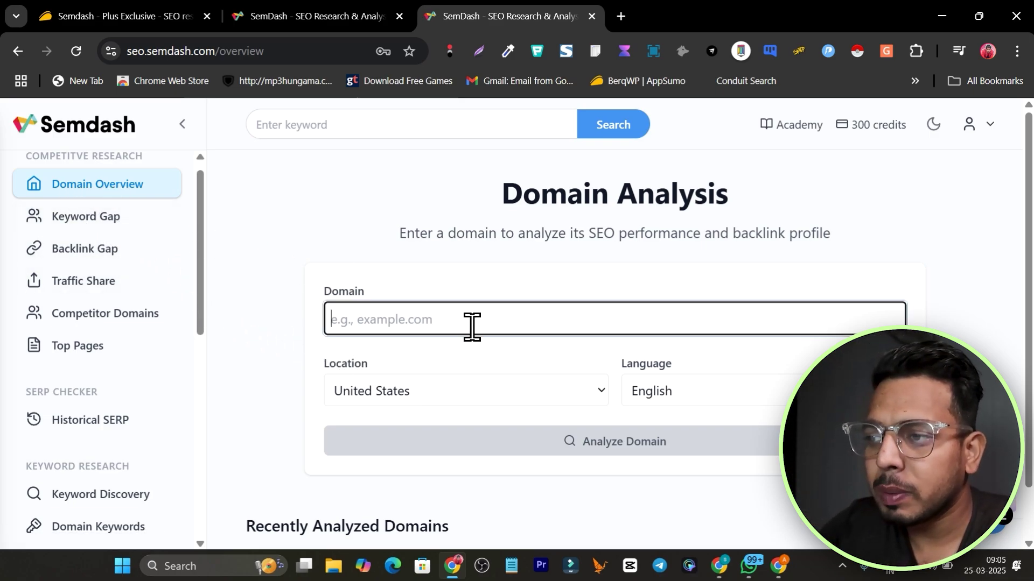
{"action": "type", "text": "saas-guru.info"}
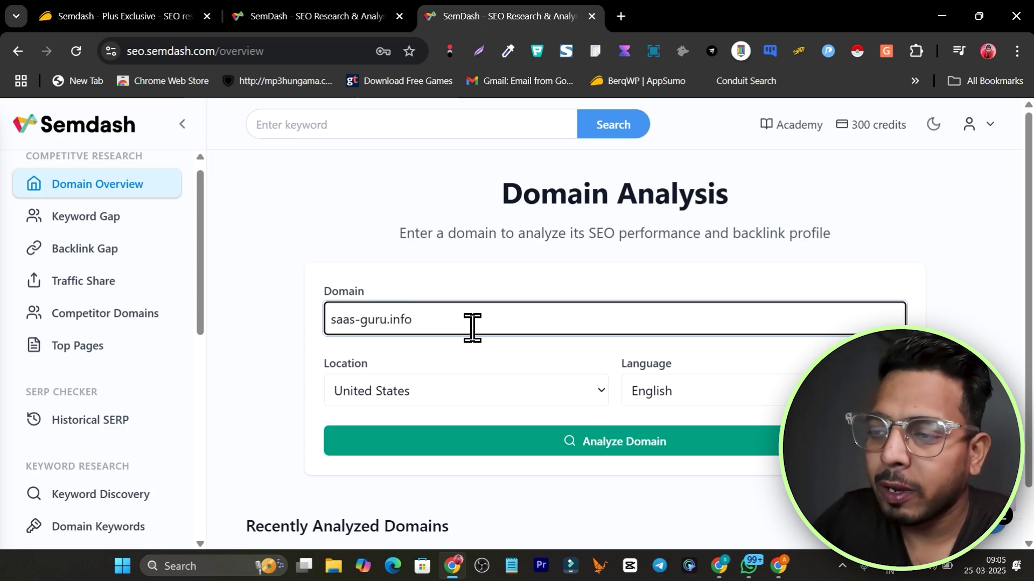
{"action": "left_click", "coordinate": [700, 440]}
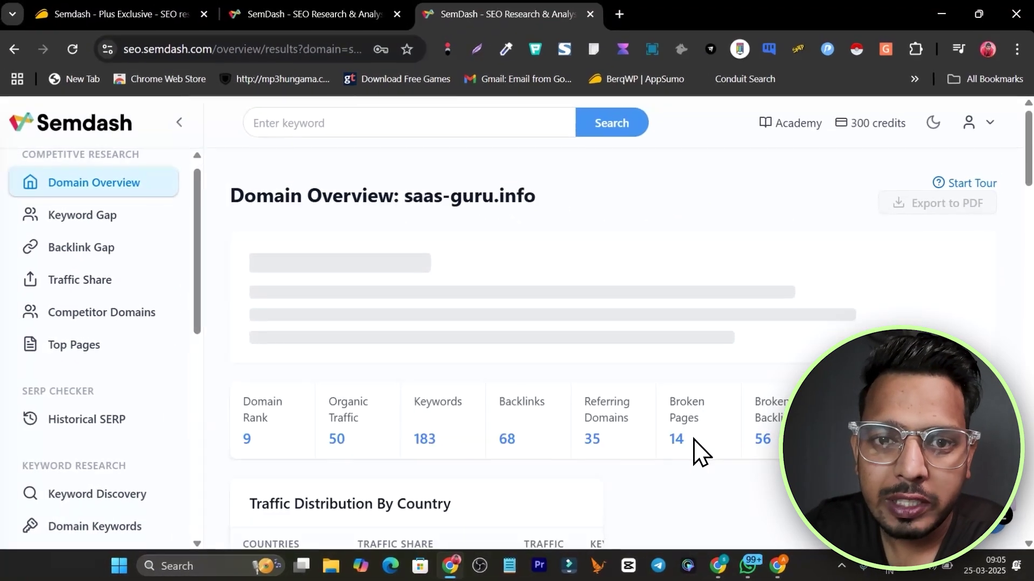
Step: Scroll through the saas-guru.info overview report, then go to Keyword Gap
{"action": "scroll", "coordinate": [484, 441], "scroll_direction": "down", "scroll_amount": 3}
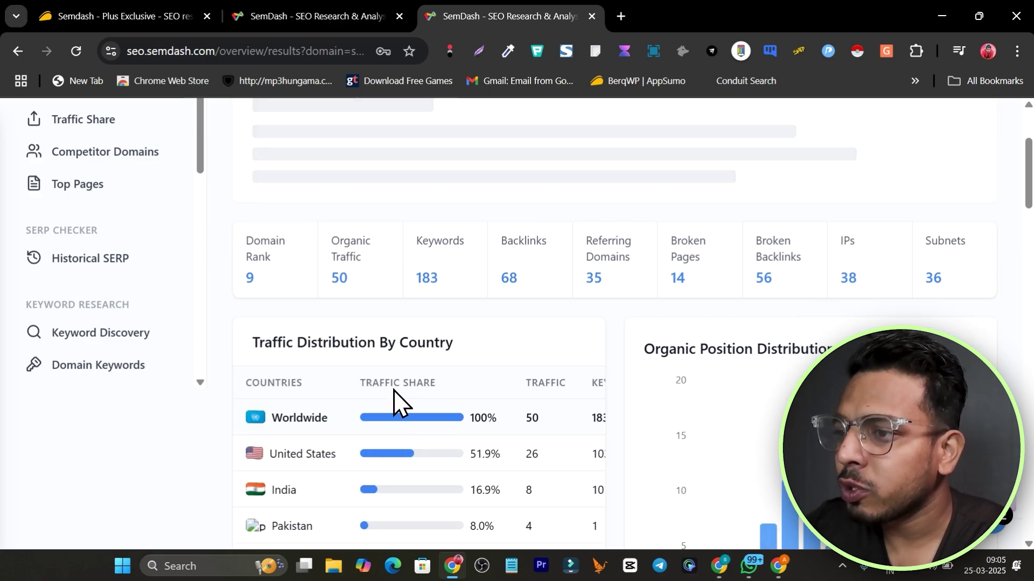
{"action": "scroll", "coordinate": [415, 376], "scroll_direction": "down", "scroll_amount": 1}
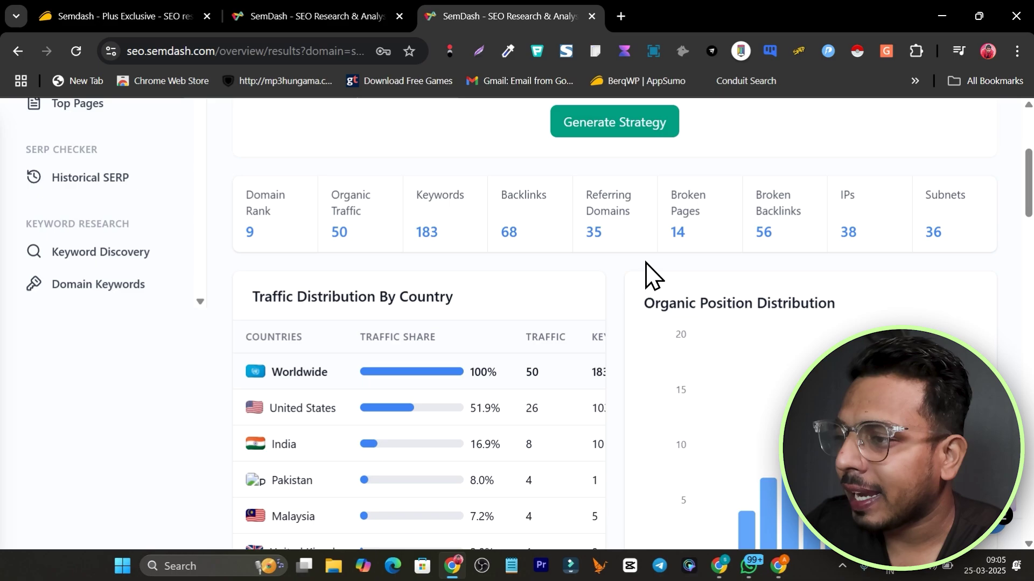
{"action": "scroll", "coordinate": [619, 302], "scroll_direction": "down", "scroll_amount": 9}
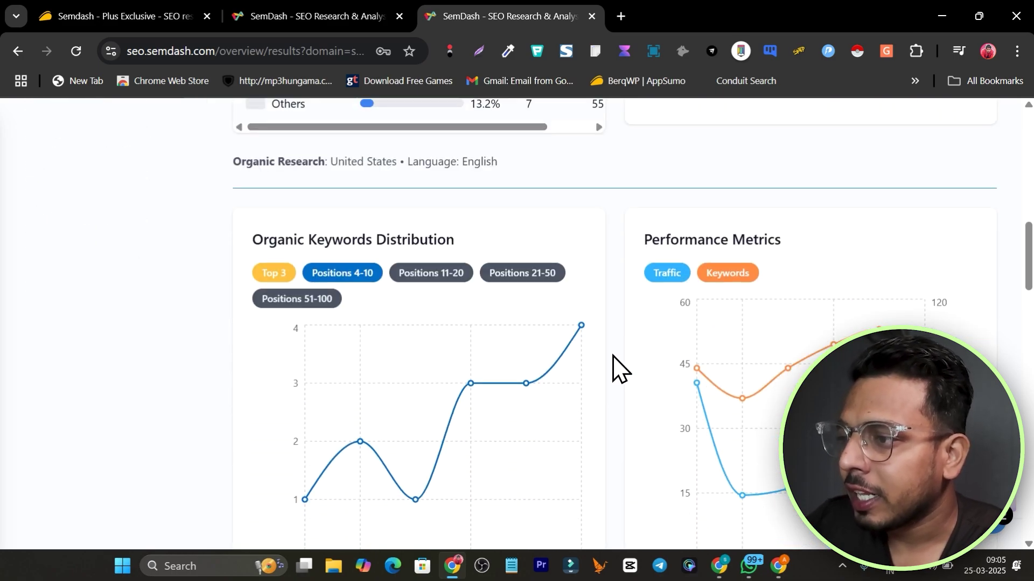
{"action": "scroll", "coordinate": [619, 370], "scroll_direction": "down", "scroll_amount": 9}
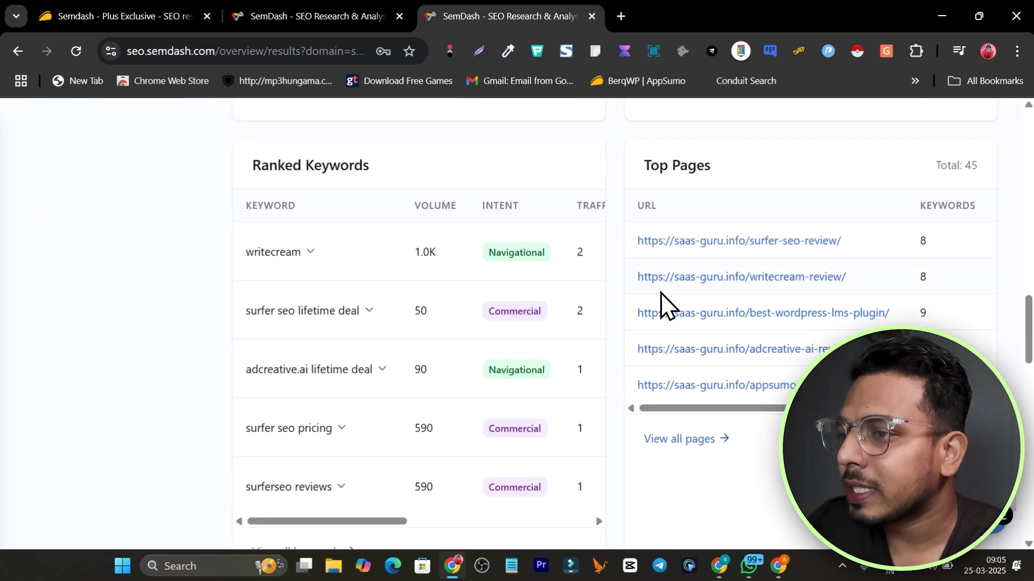
{"action": "scroll", "coordinate": [627, 415], "scroll_direction": "down", "scroll_amount": 8}
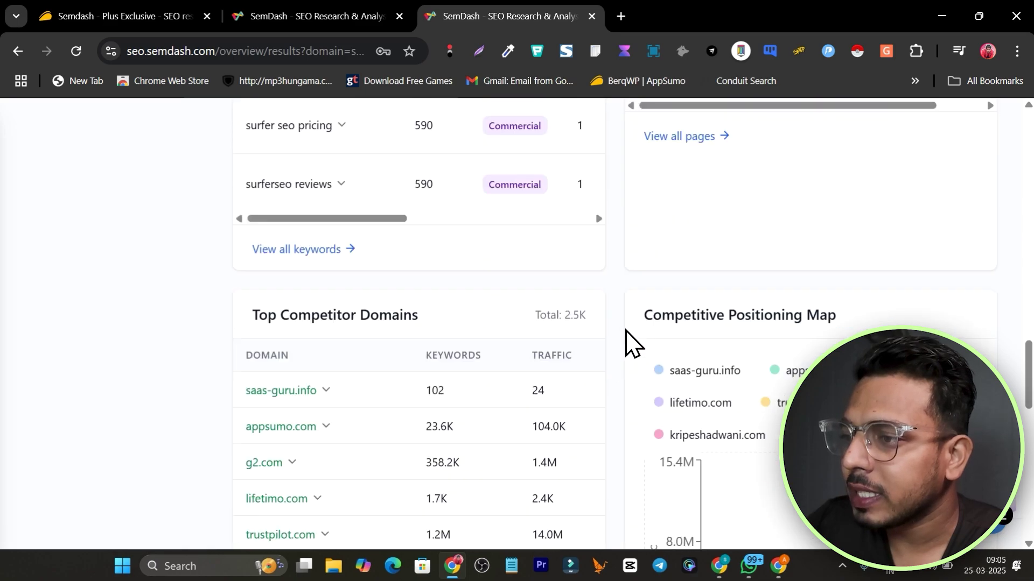
{"action": "scroll", "coordinate": [635, 377], "scroll_direction": "down", "scroll_amount": 2}
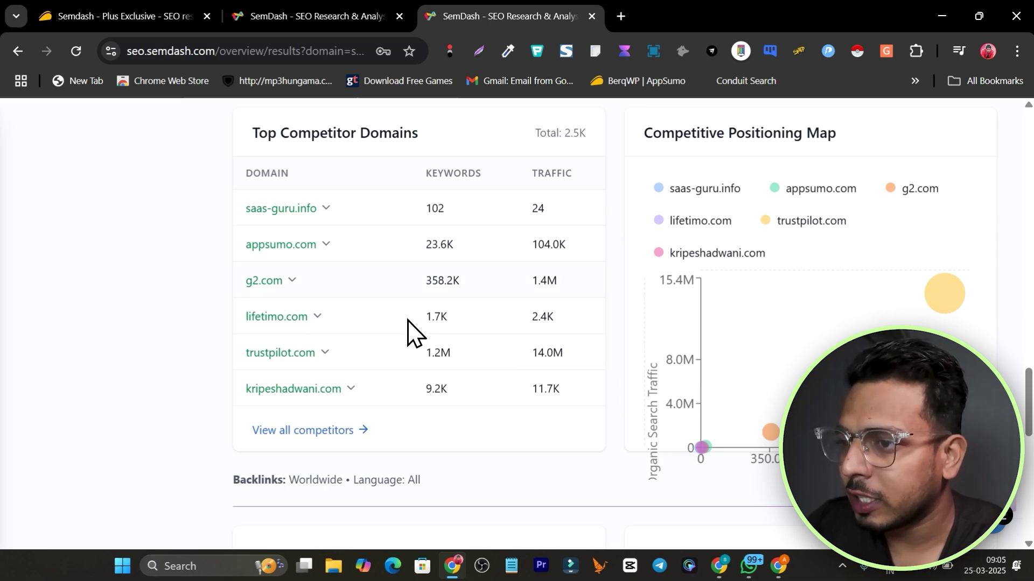
{"action": "scroll", "coordinate": [625, 430], "scroll_direction": "up", "scroll_amount": 3}
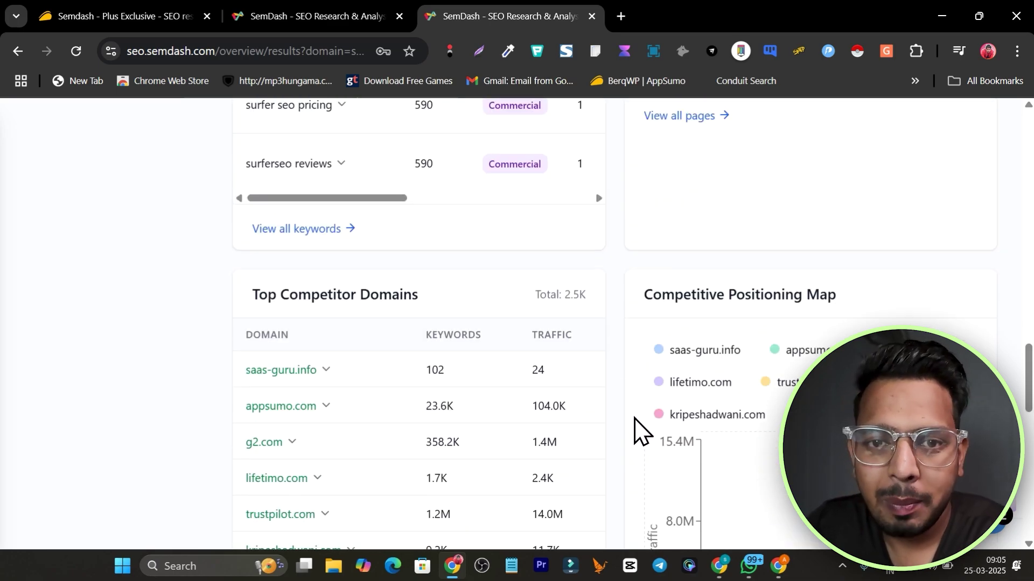
{"action": "scroll", "coordinate": [625, 430], "scroll_direction": "up", "scroll_amount": 15}
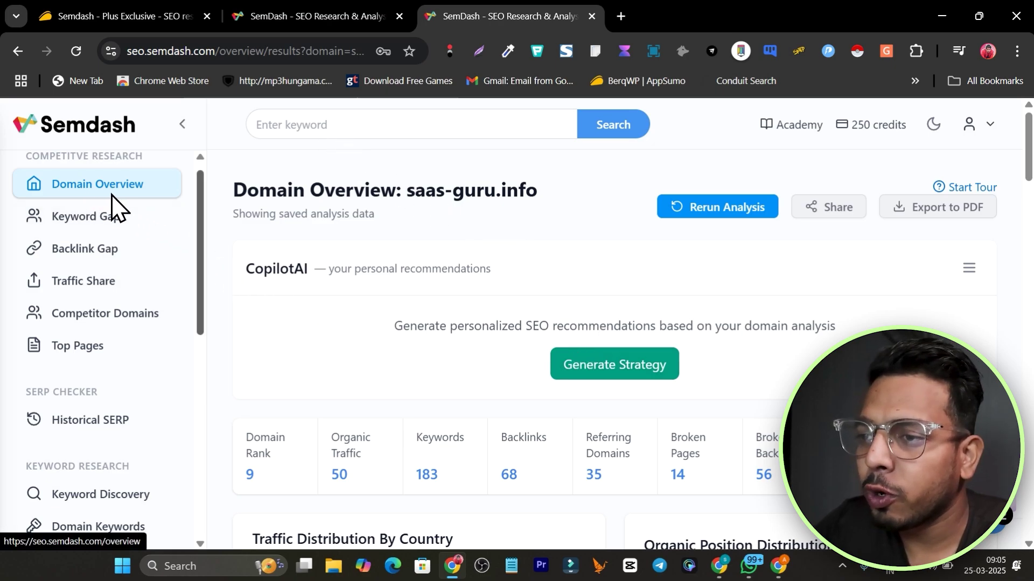
{"action": "scroll", "coordinate": [1011, 362], "scroll_direction": "down", "scroll_amount": 12}
{"action": "scroll", "coordinate": [1009, 519], "scroll_direction": "down", "scroll_amount": 15}
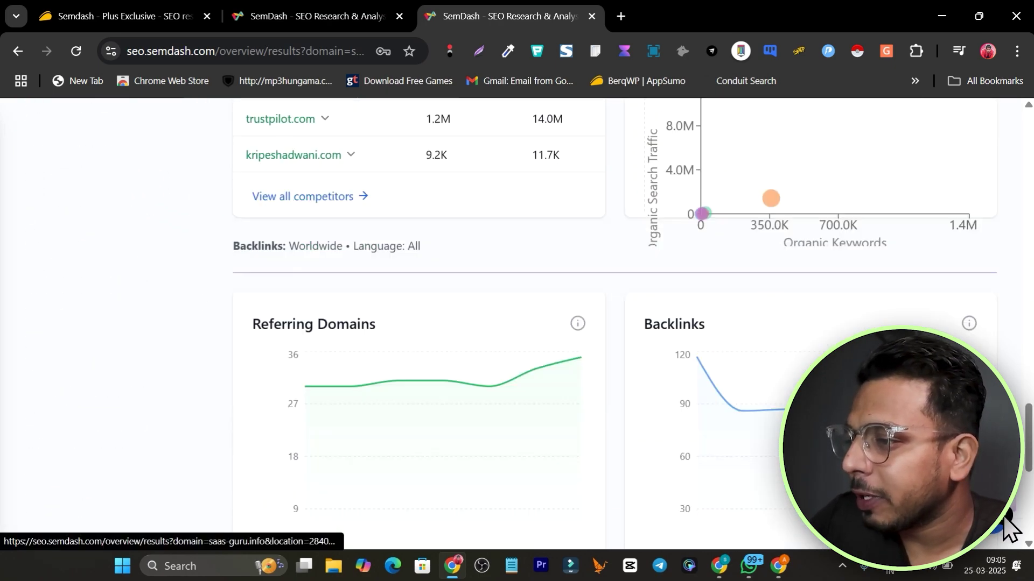
{"action": "scroll", "coordinate": [1030, 550], "scroll_direction": "up", "scroll_amount": 8}
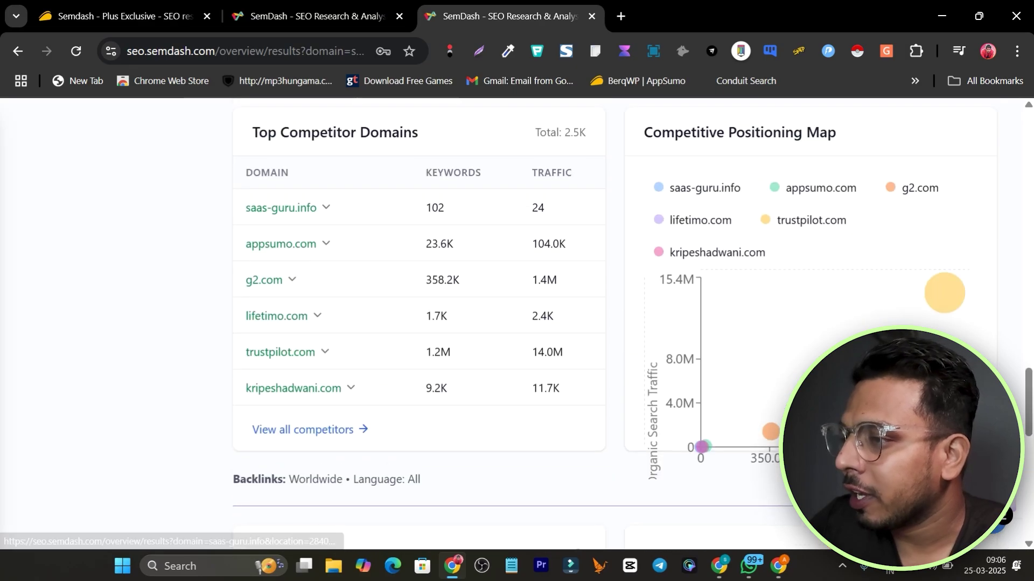
{"action": "scroll", "coordinate": [700, 275], "scroll_direction": "up", "scroll_amount": 12}
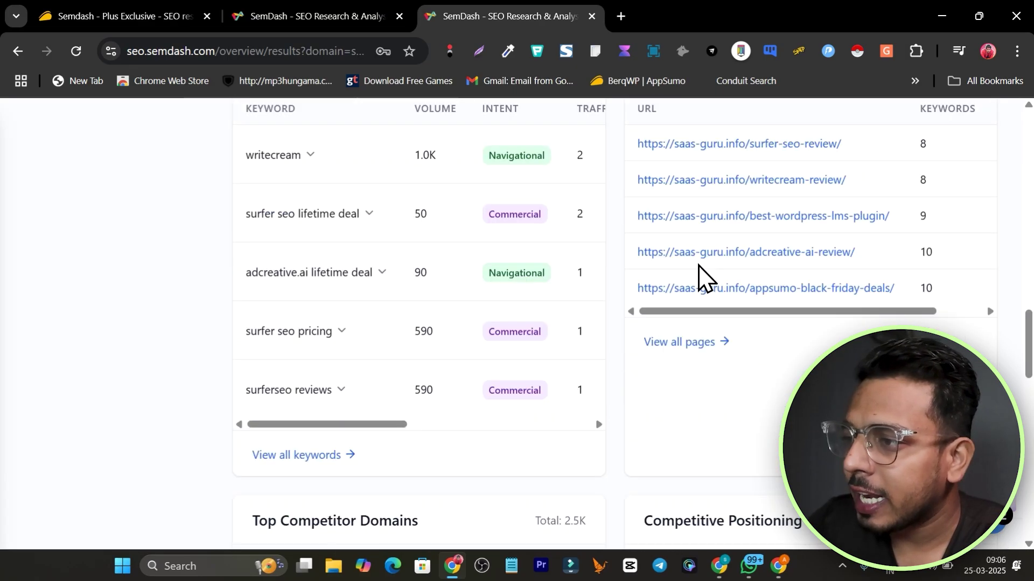
{"action": "scroll", "coordinate": [700, 275], "scroll_direction": "up", "scroll_amount": 5}
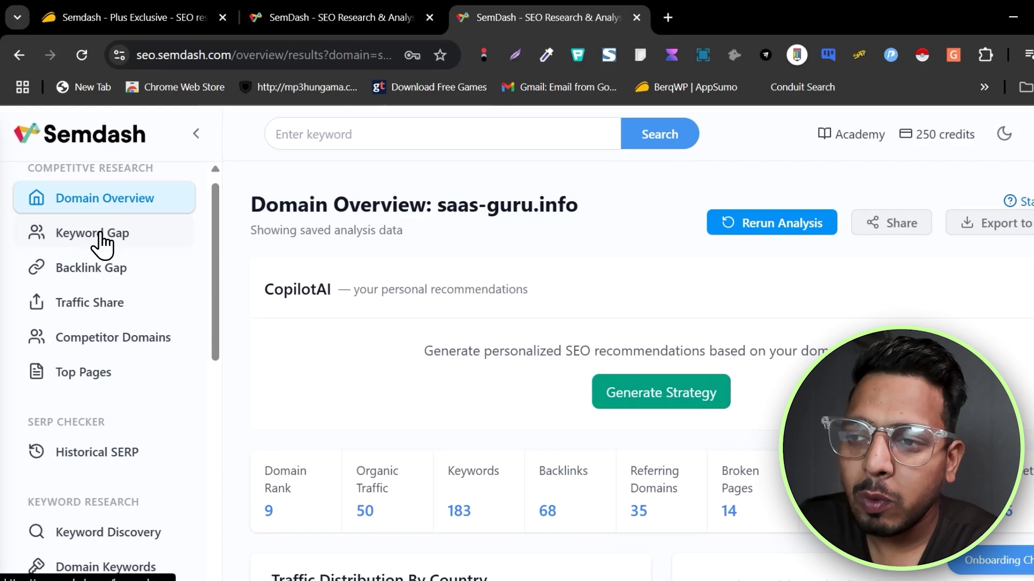
{"action": "left_click", "coordinate": [100, 235]}
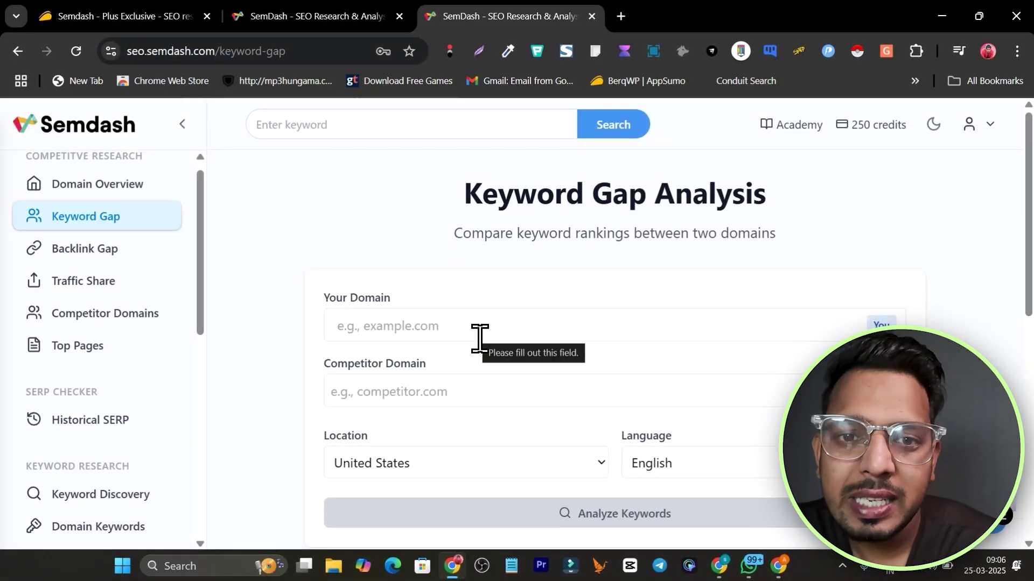
Step: Focus the Keyword Gap 'Your Domain' field, then move on to Backlink Gap Analysis
{"action": "left_click", "coordinate": [479, 331]}
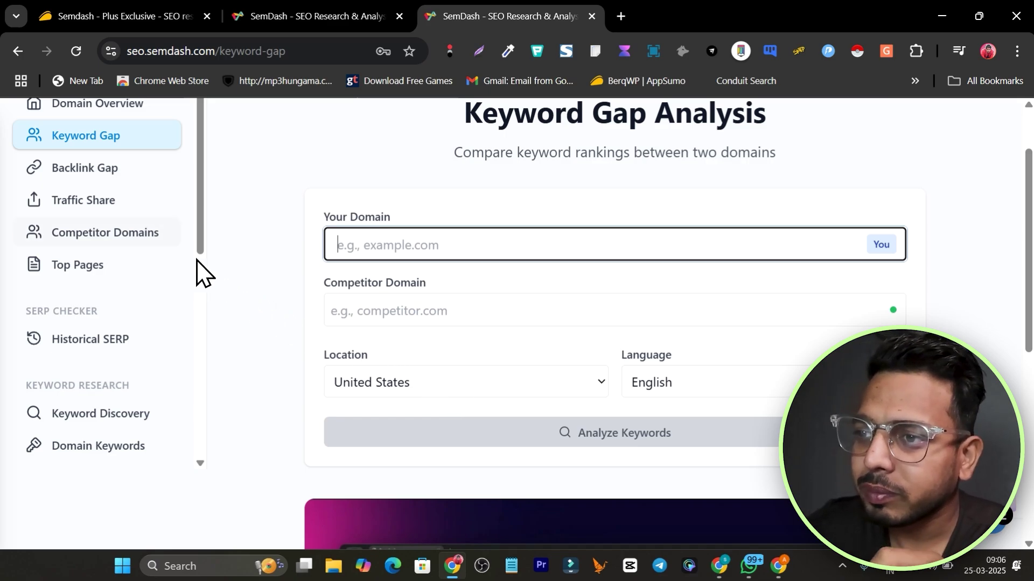
{"action": "left_click", "coordinate": [119, 179]}
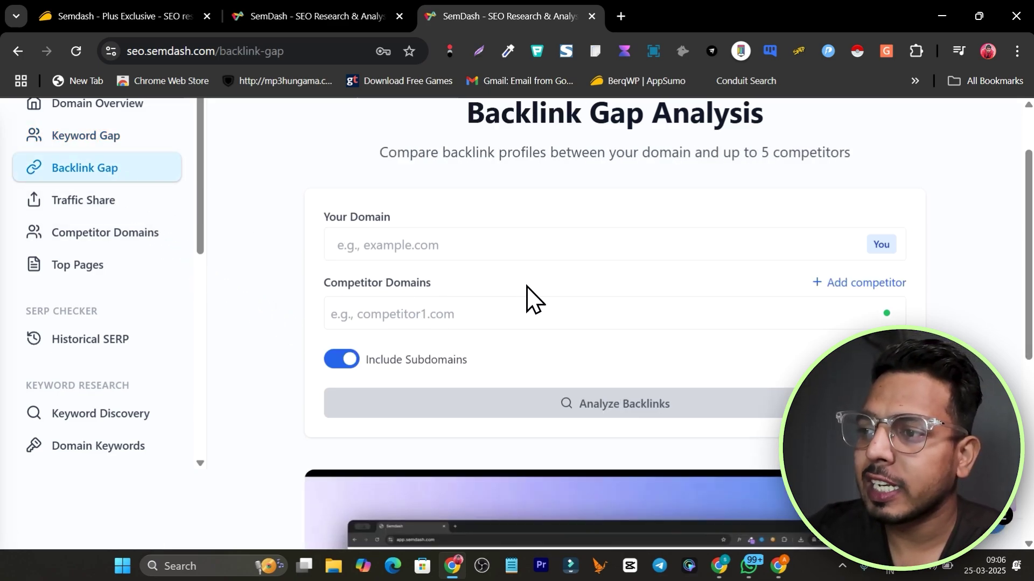
Step: In Backlink Gap, fill the domain fields and add competitor entries up to four
{"action": "left_click", "coordinate": [487, 253]}
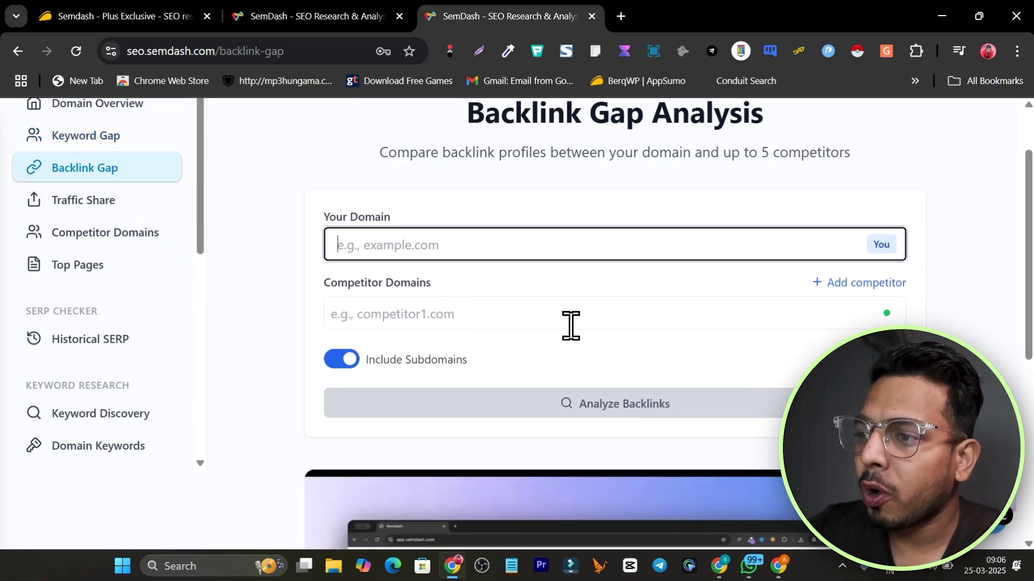
{"action": "left_click", "coordinate": [527, 320]}
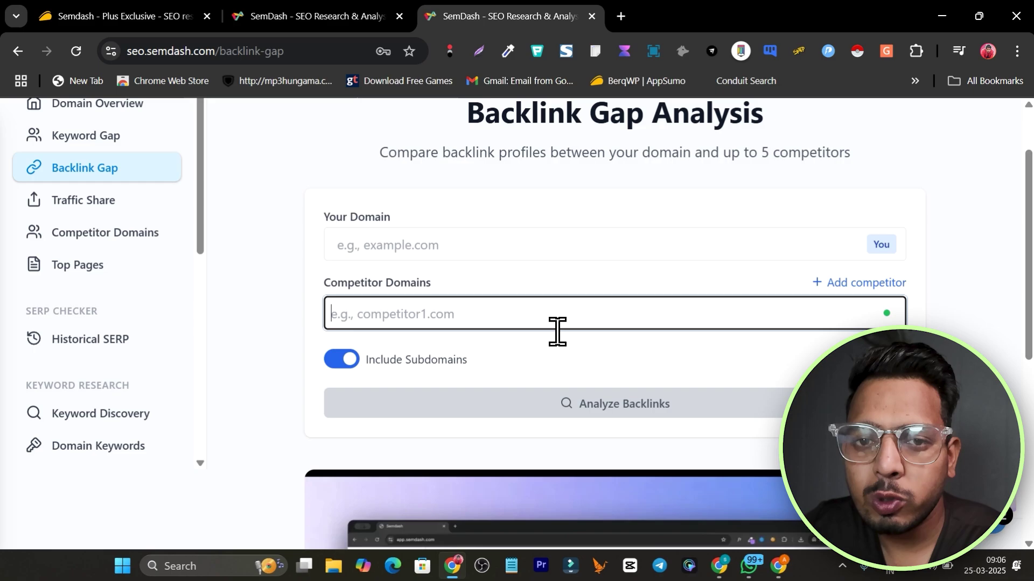
{"action": "left_click", "coordinate": [860, 284]}
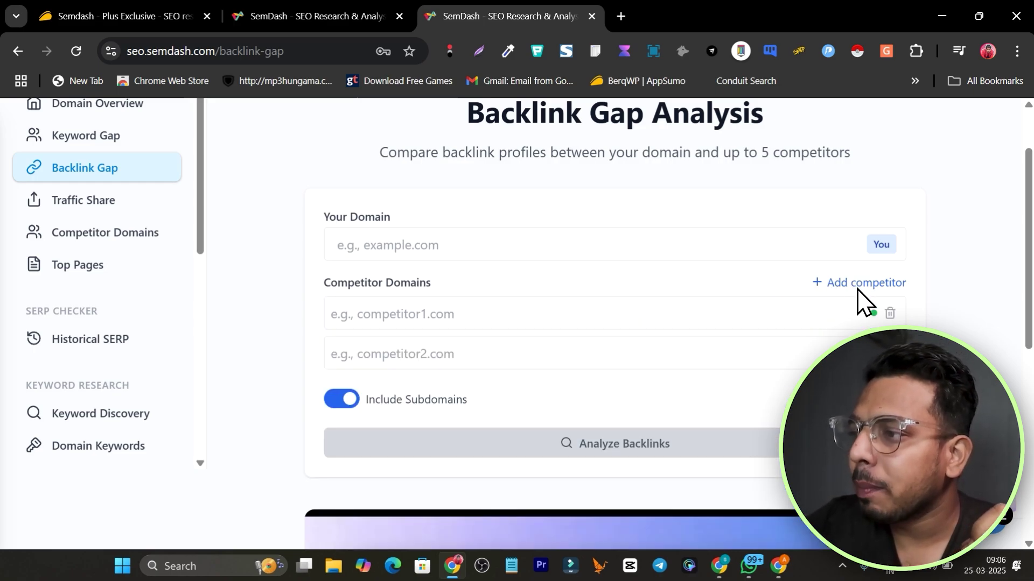
{"action": "left_click", "coordinate": [862, 286]}
{"action": "left_click", "coordinate": [857, 289]}
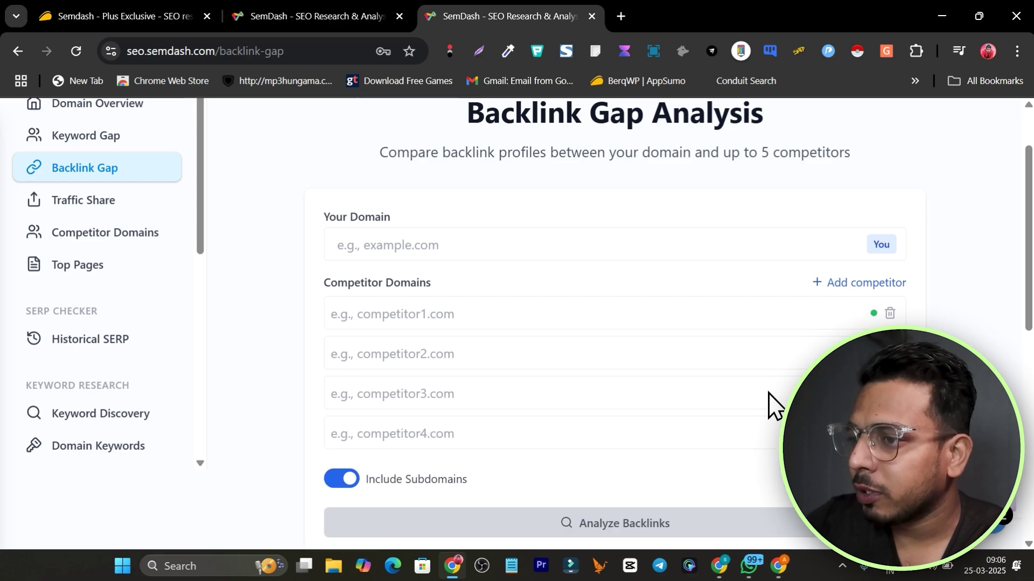
Step: Check the Traffic Share keyword field, then open Competitor Domains
{"action": "left_click", "coordinate": [81, 221]}
{"action": "left_click", "coordinate": [455, 305]}
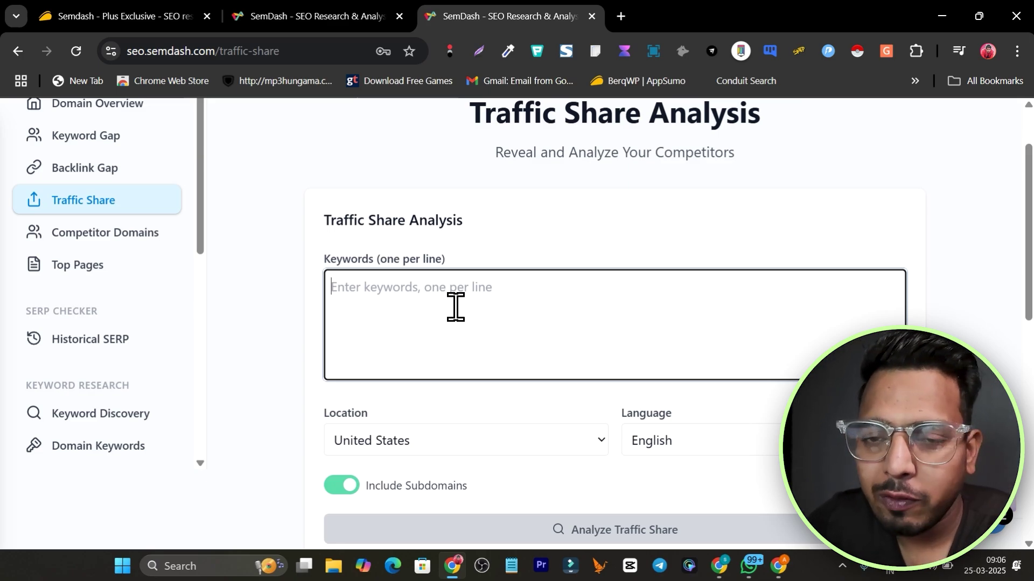
{"action": "left_click", "coordinate": [119, 233]}
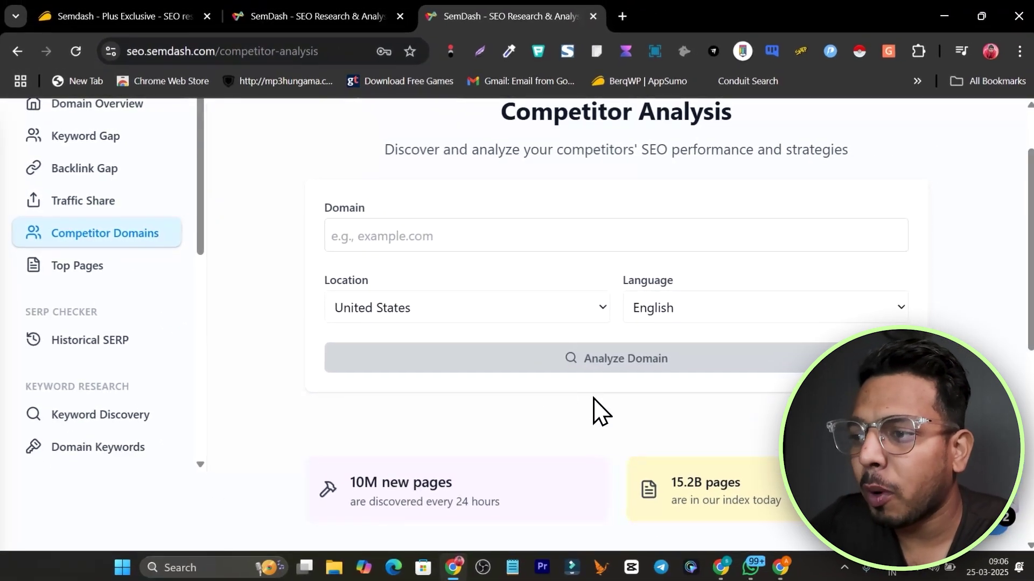
Step: Run a competitor analysis for the domain saas-guru.info
{"action": "left_click", "coordinate": [428, 238]}
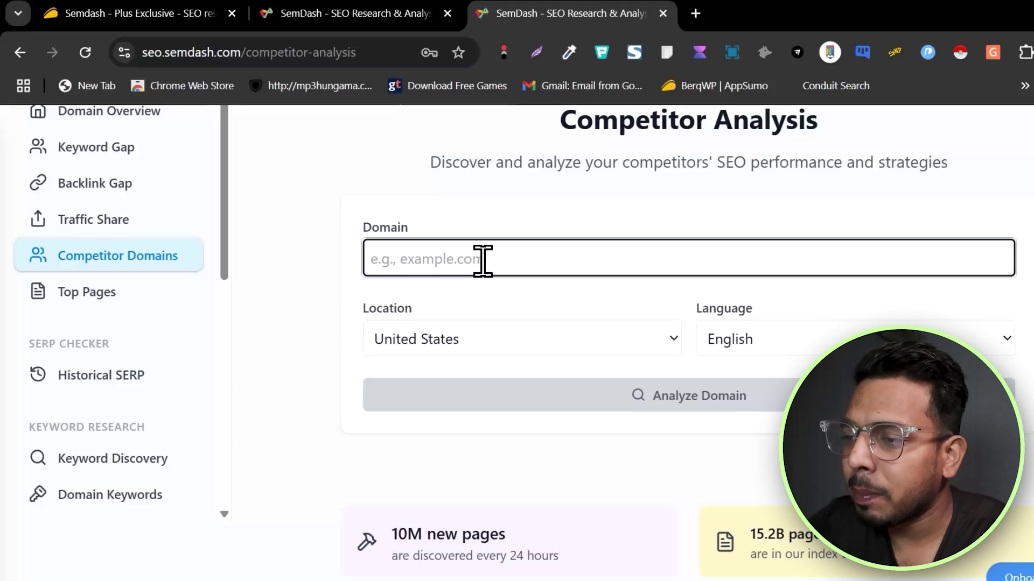
{"action": "type", "text": "saas"}
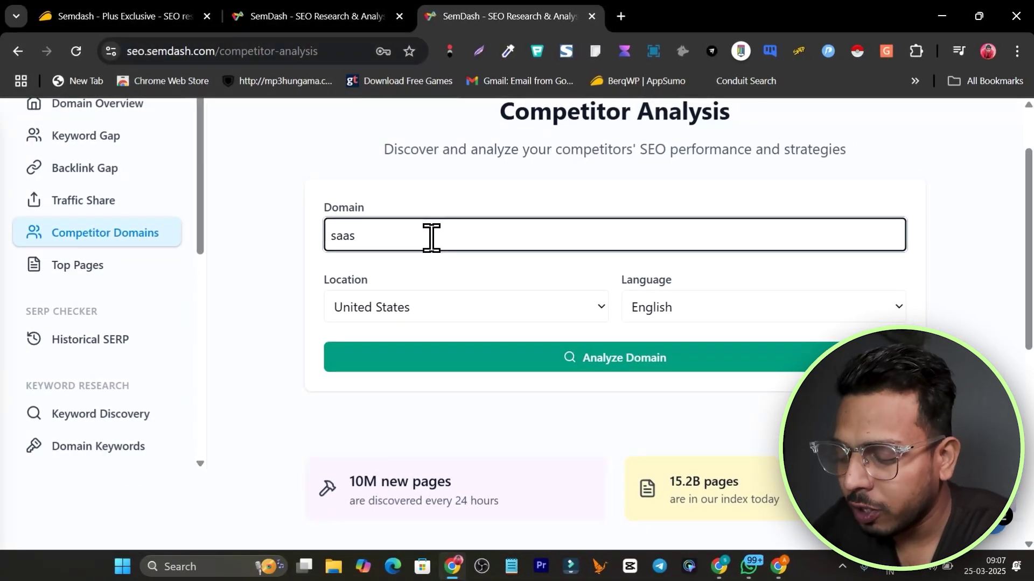
{"action": "type", "text": "-guru.info"}
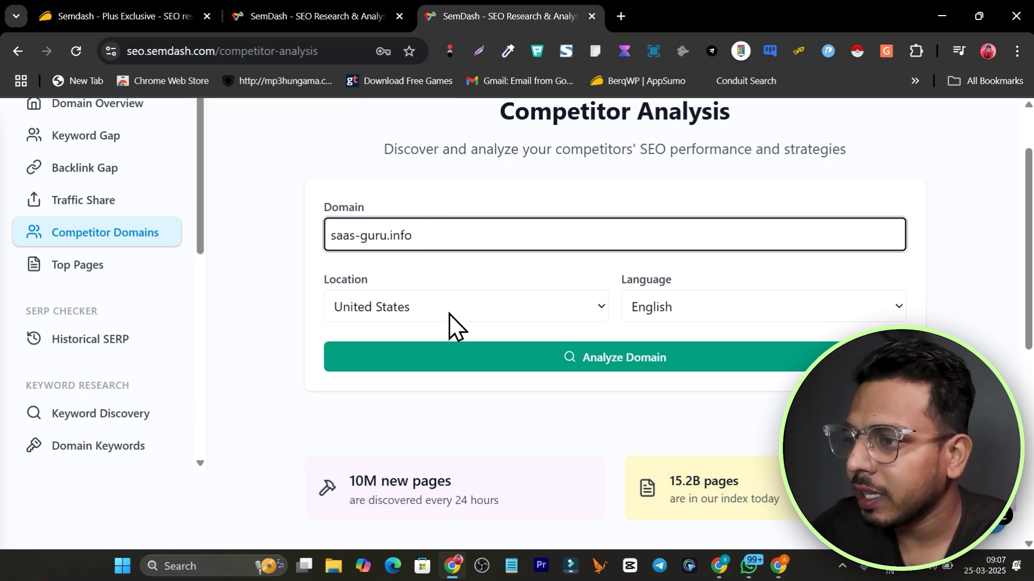
{"action": "left_click", "coordinate": [623, 362]}
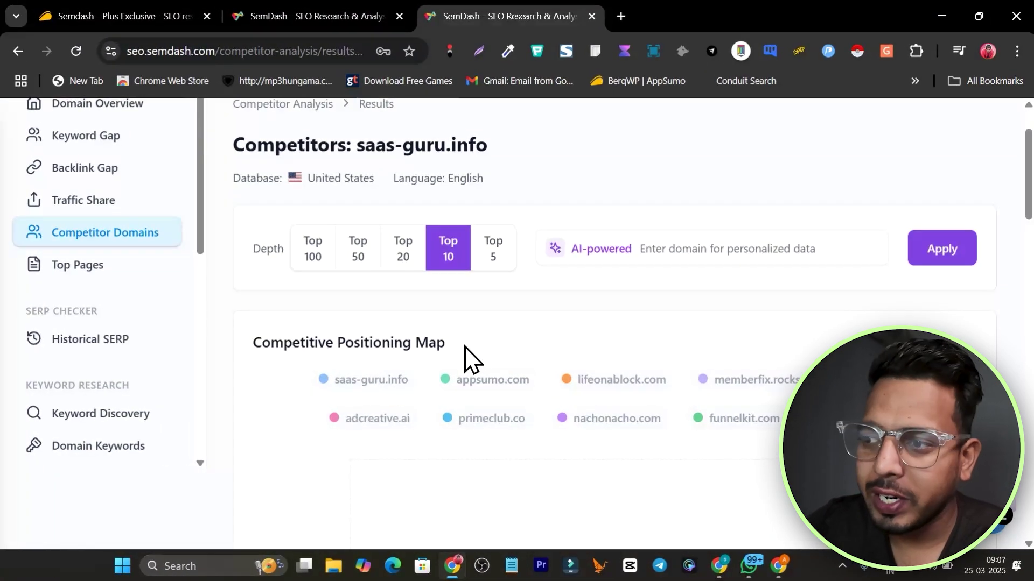
Step: Scroll the All Competitors table and show nachonacho.com's ranking-position bar chart
{"action": "scroll", "coordinate": [466, 353], "scroll_direction": "down", "scroll_amount": 2}
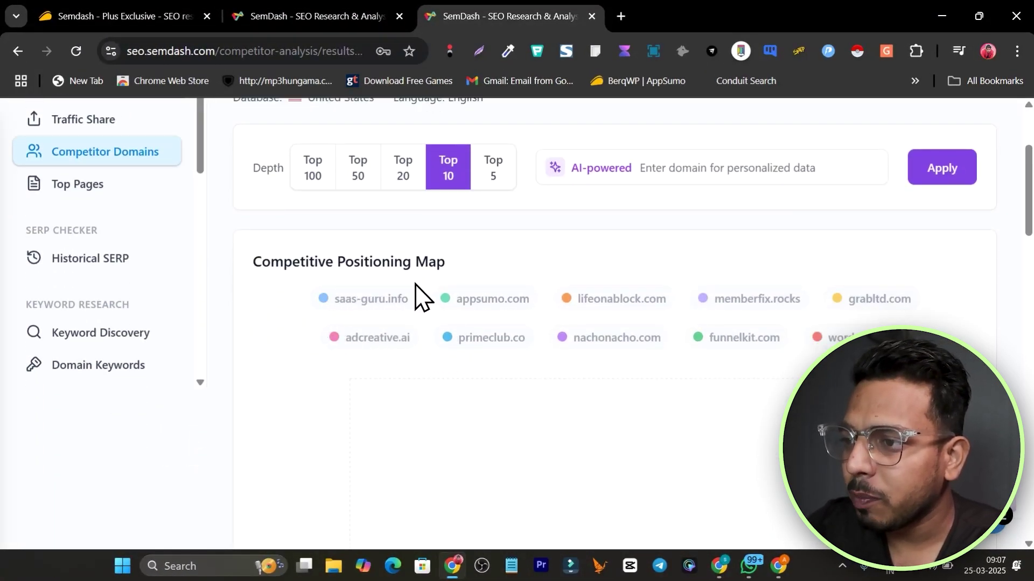
{"action": "scroll", "coordinate": [687, 339], "scroll_direction": "down", "scroll_amount": 8}
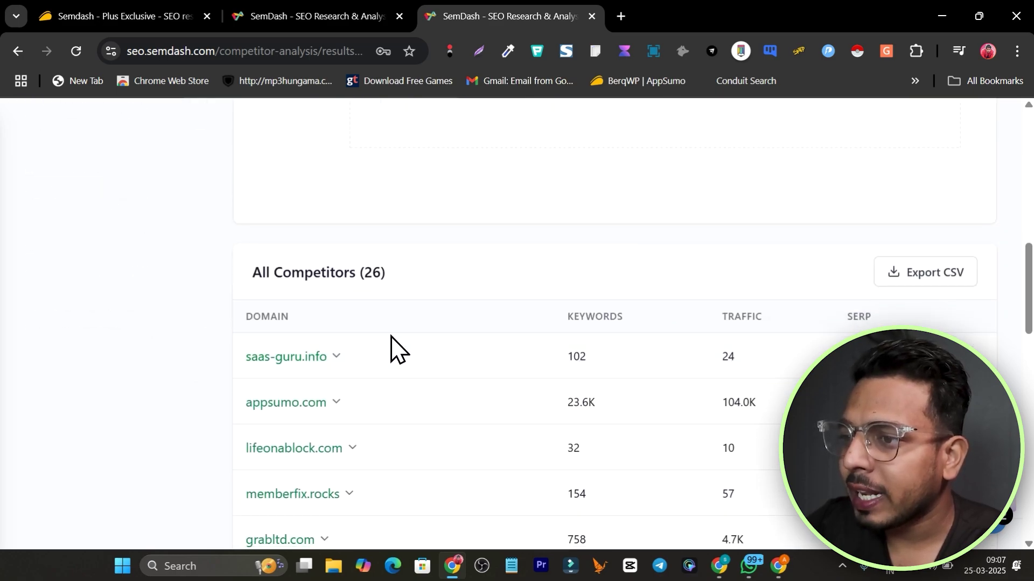
{"action": "scroll", "coordinate": [462, 337], "scroll_direction": "down", "scroll_amount": 15}
{"action": "scroll", "coordinate": [466, 392], "scroll_direction": "down", "scroll_amount": 1}
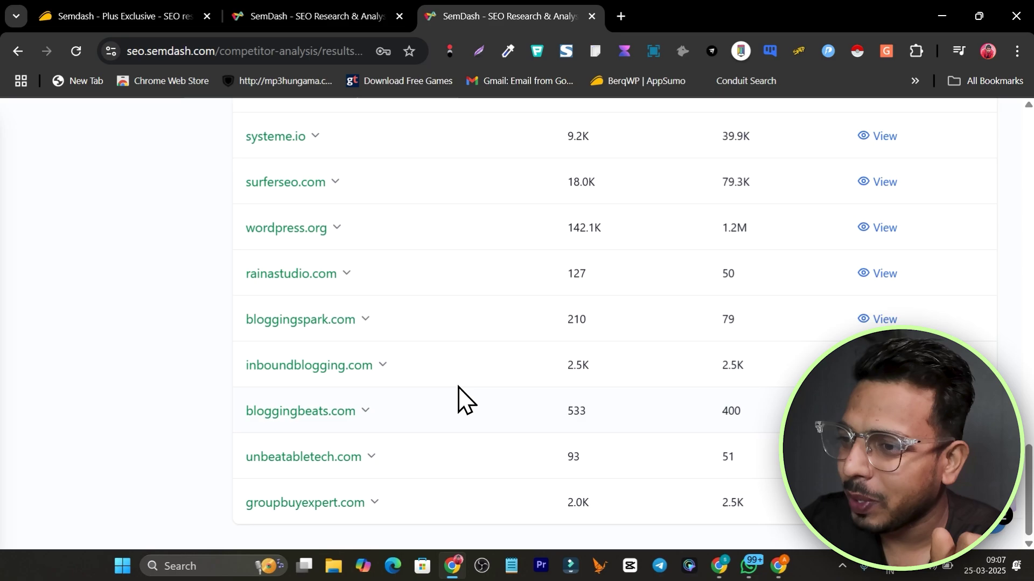
{"action": "scroll", "coordinate": [651, 418], "scroll_direction": "up", "scroll_amount": 5}
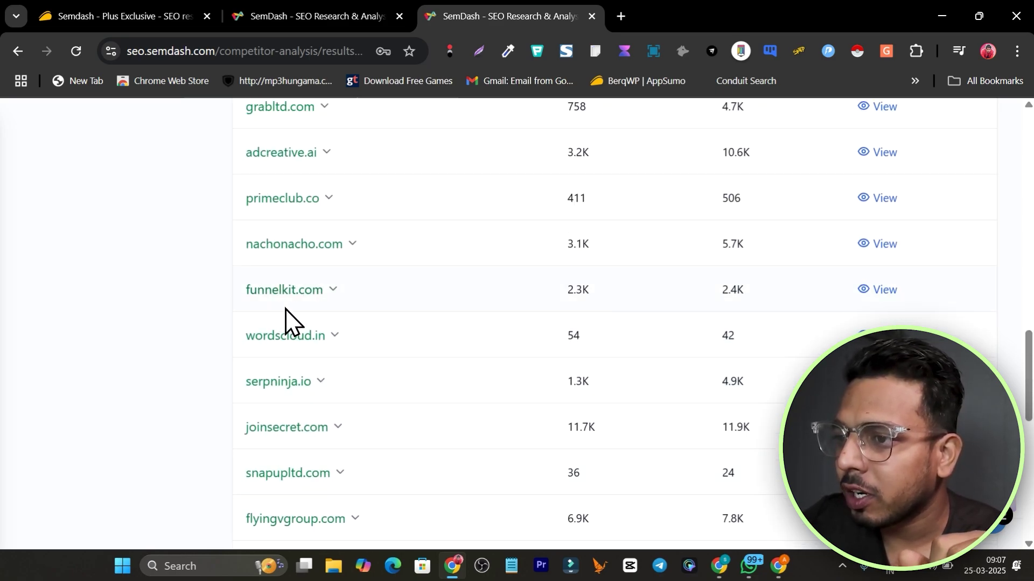
{"action": "left_click", "coordinate": [885, 244]}
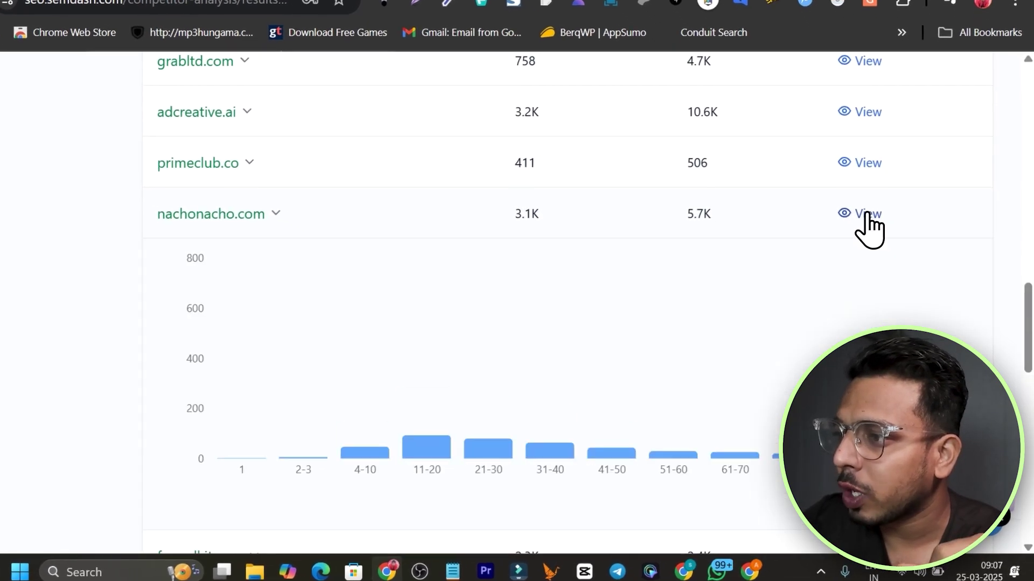
{"action": "scroll", "coordinate": [478, 307], "scroll_direction": "down", "scroll_amount": 5}
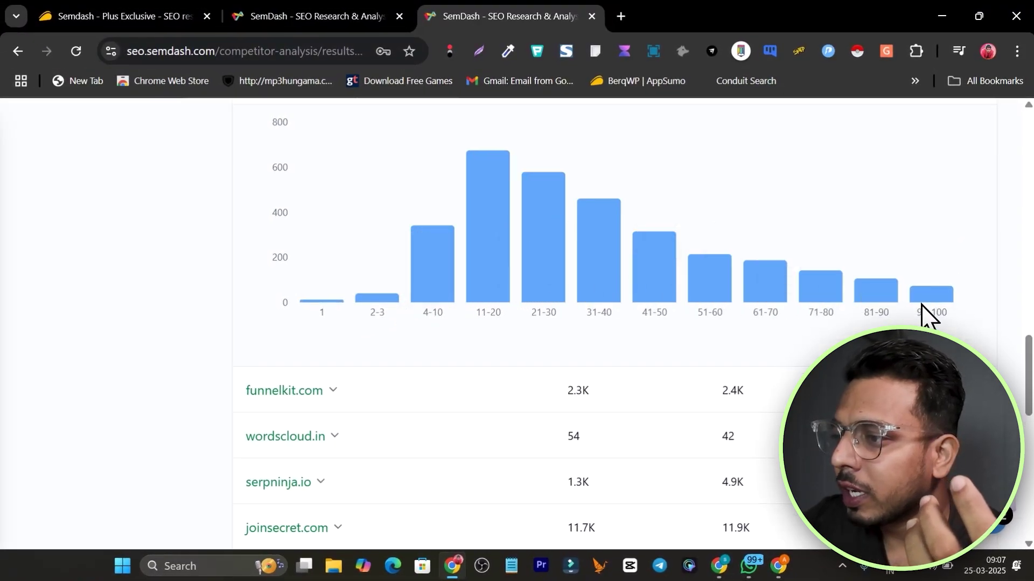
{"action": "scroll", "coordinate": [450, 330], "scroll_direction": "up", "scroll_amount": 15}
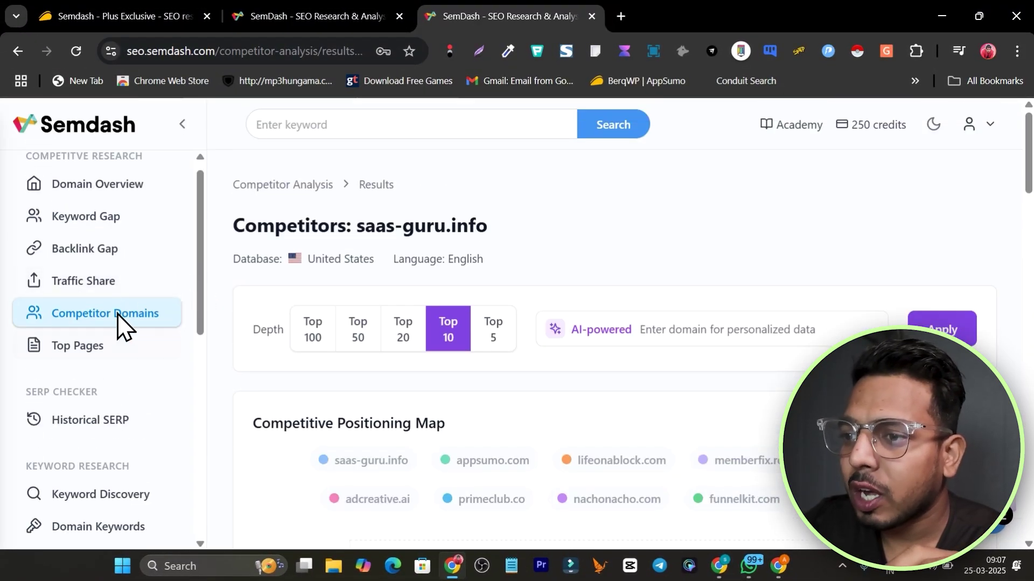
Step: Run a Top Pages analysis for the domain saas-guru.info
{"action": "left_click", "coordinate": [98, 347]}
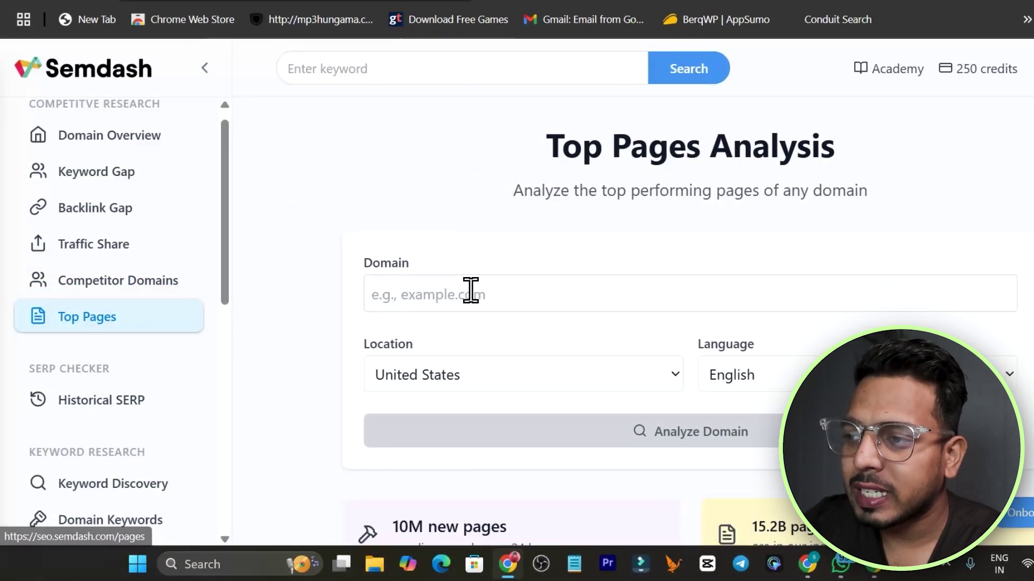
{"action": "left_click", "coordinate": [474, 292]}
{"action": "type", "text": "saas"}
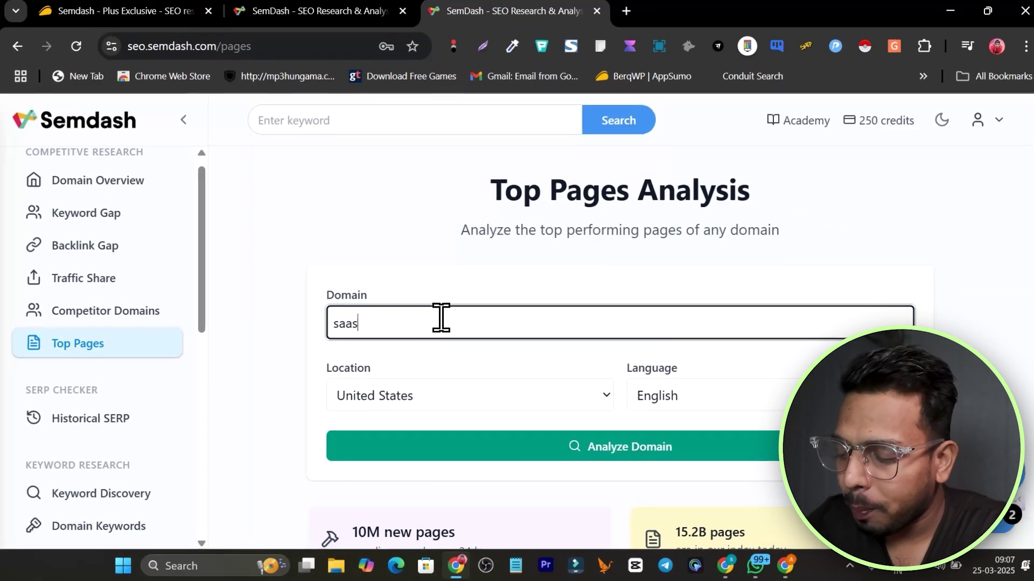
{"action": "type", "text": "-guru.info"}
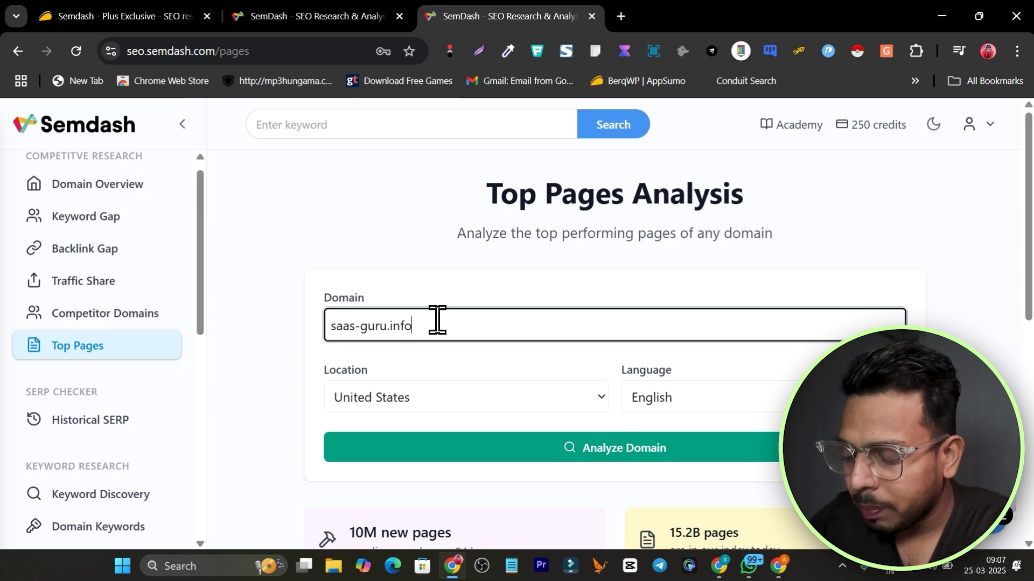
{"action": "left_click", "coordinate": [653, 452]}
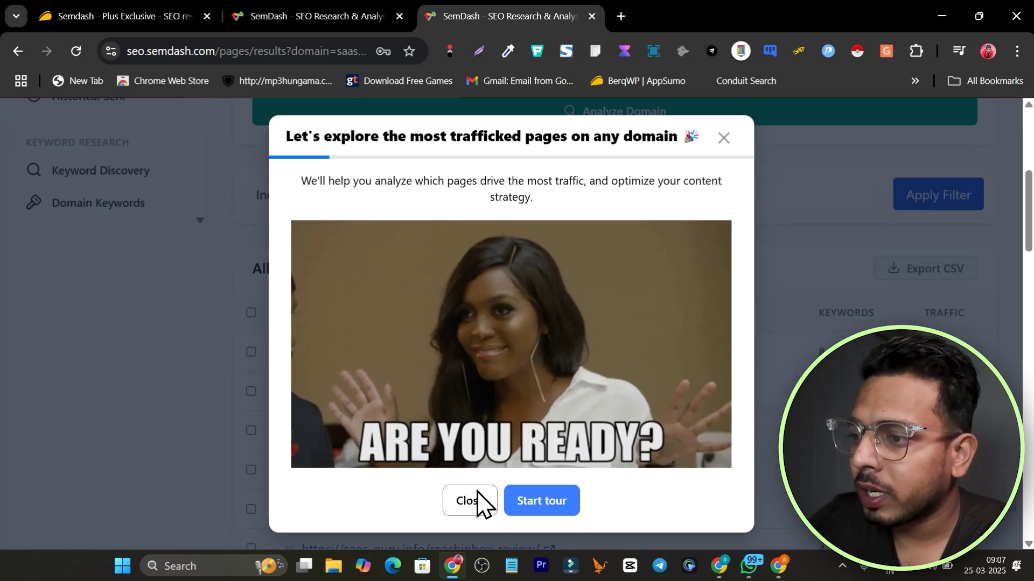
Step: Close the welcome tour and scroll through the saas-guru.info All Pages table
{"action": "left_click", "coordinate": [470, 501]}
{"action": "scroll", "coordinate": [517, 430], "scroll_direction": "down", "scroll_amount": 2}
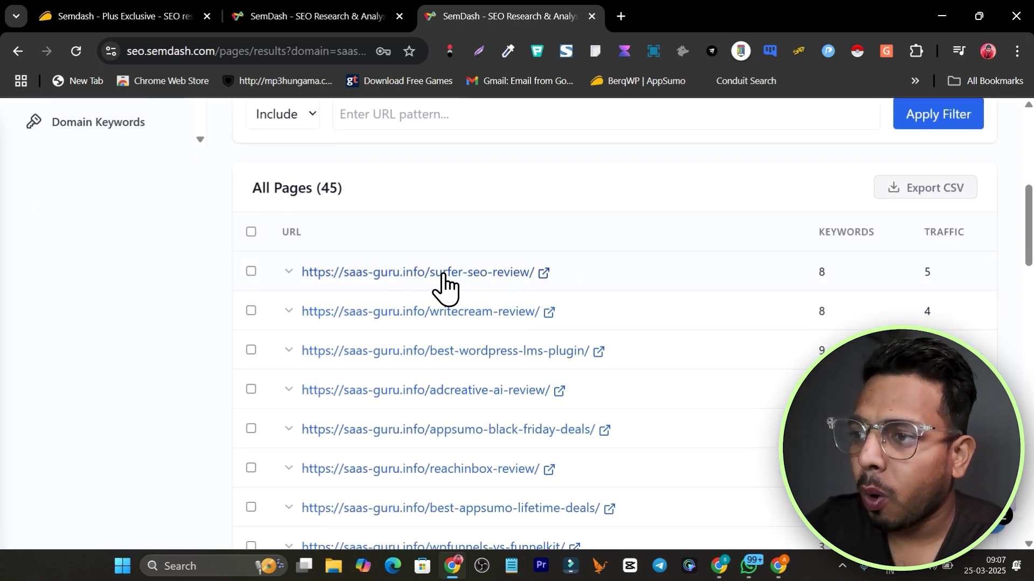
{"action": "scroll", "coordinate": [795, 307], "scroll_direction": "down", "scroll_amount": 9}
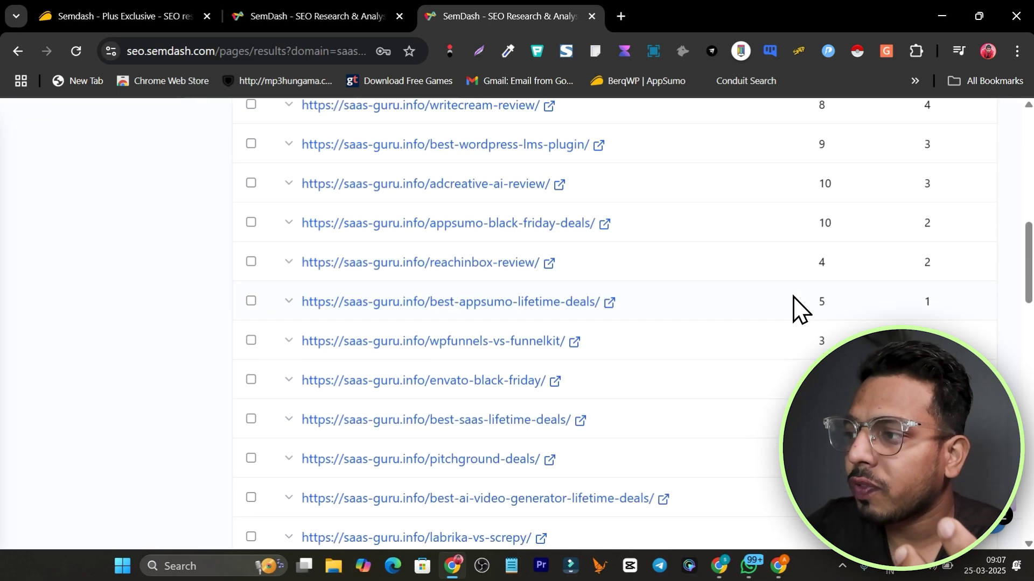
{"action": "scroll", "coordinate": [793, 331], "scroll_direction": "up", "scroll_amount": 11}
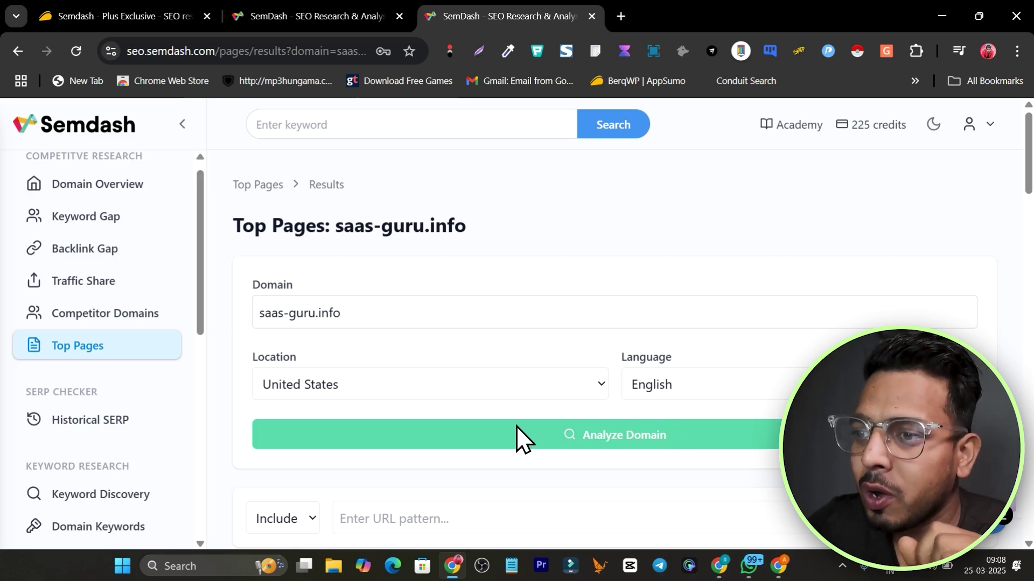
{"action": "scroll", "coordinate": [105, 393], "scroll_direction": "down", "scroll_amount": 2}
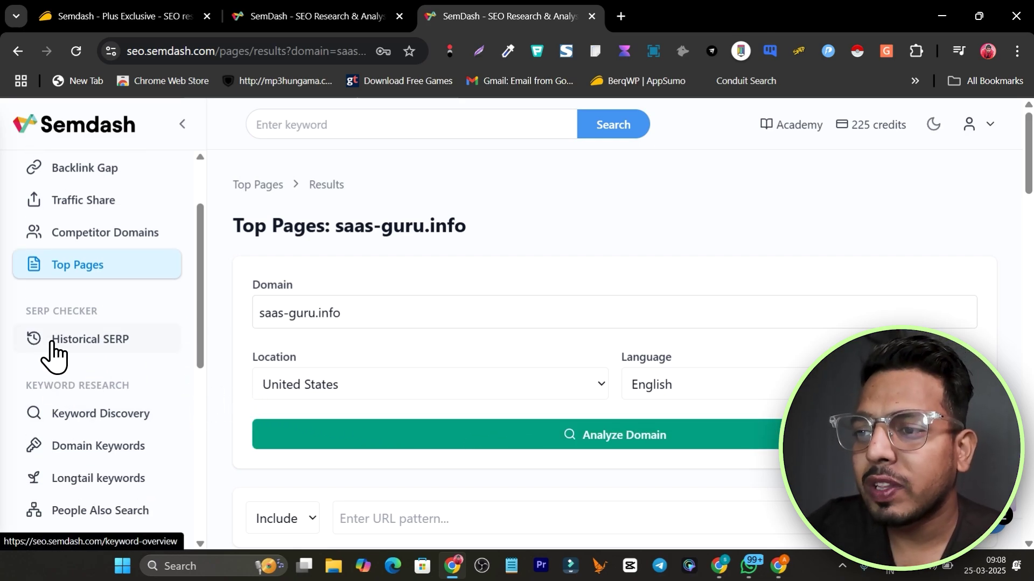
Step: Open Historical SERP and enter 'appsumo deals' as the keyword
{"action": "left_click", "coordinate": [138, 340]}
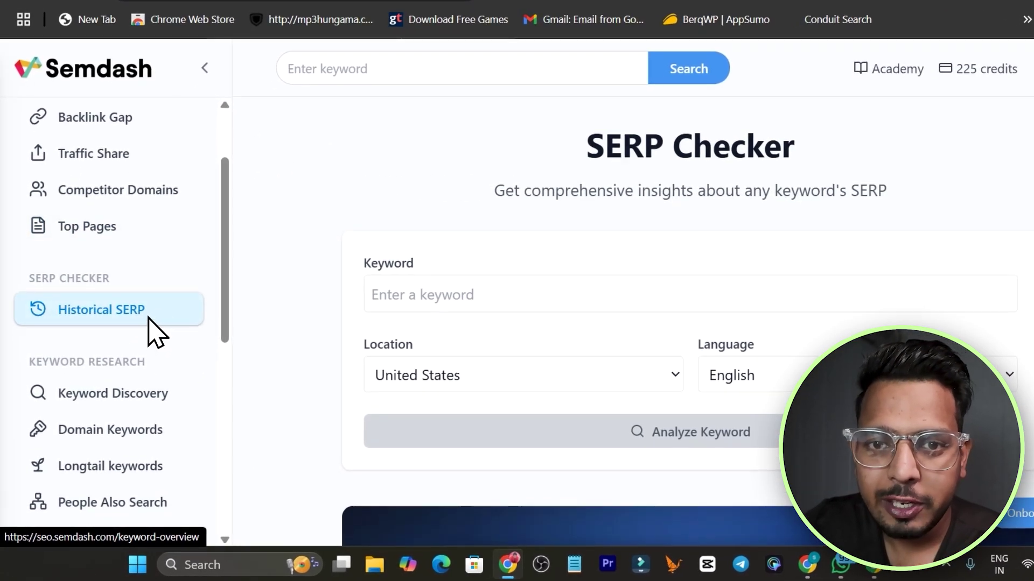
{"action": "left_click", "coordinate": [494, 301]}
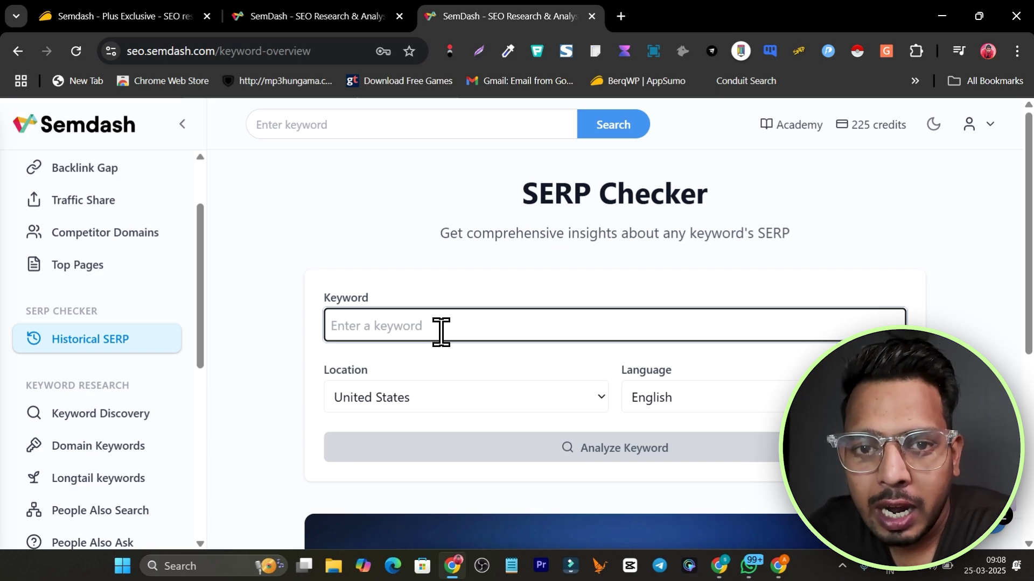
{"action": "type", "text": "app"}
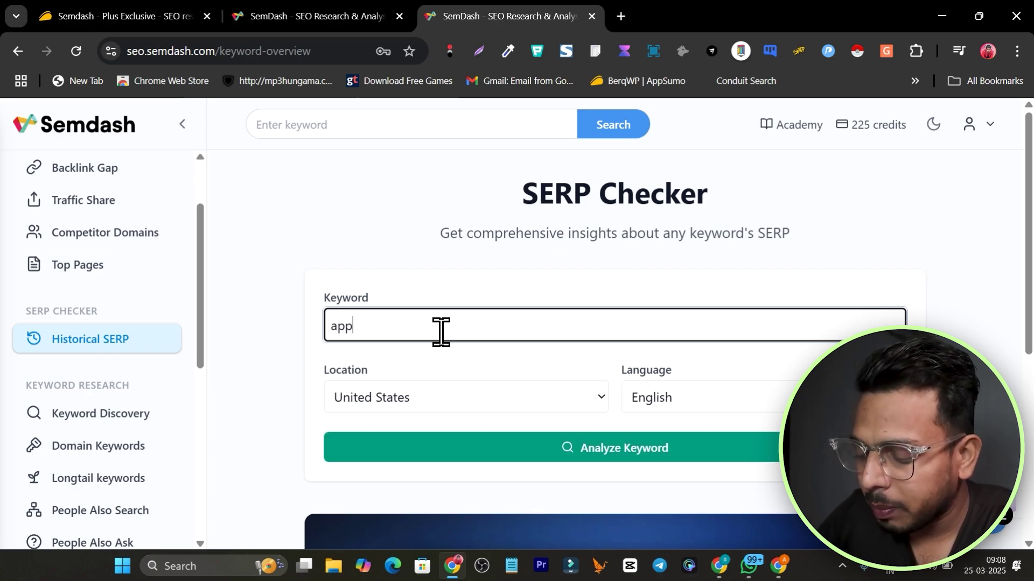
{"action": "type", "text": "sumo deals"}
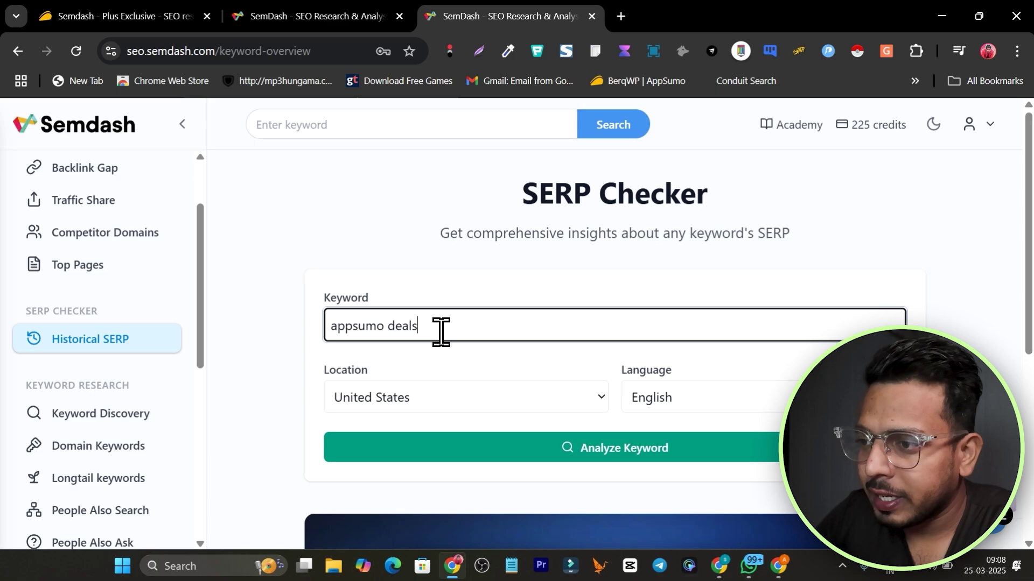
Step: Analyze 'appsumo deals' and scroll down to its Historical SERP Results table
{"action": "left_click", "coordinate": [579, 448]}
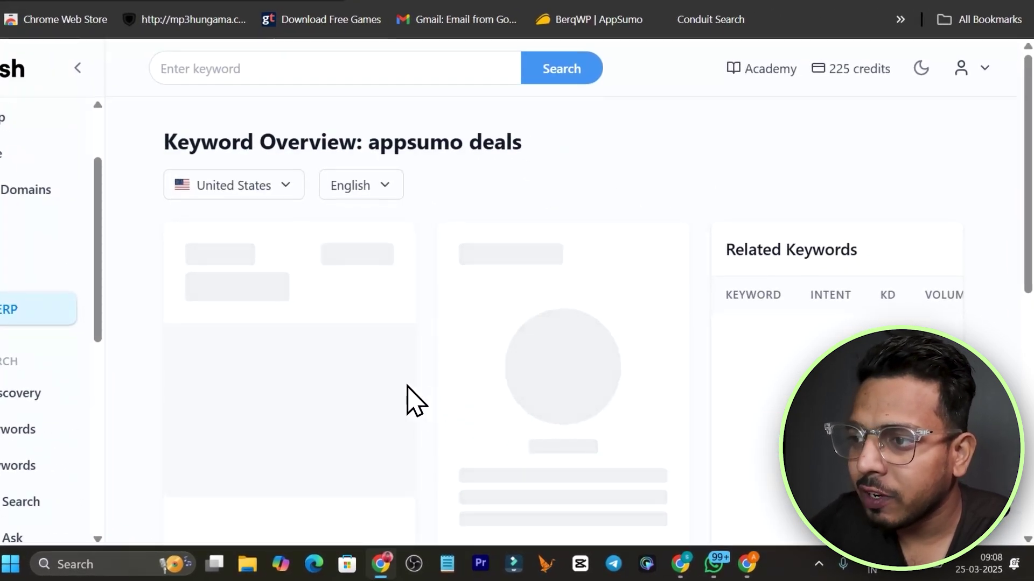
{"action": "scroll", "coordinate": [366, 339], "scroll_direction": "down", "scroll_amount": 2}
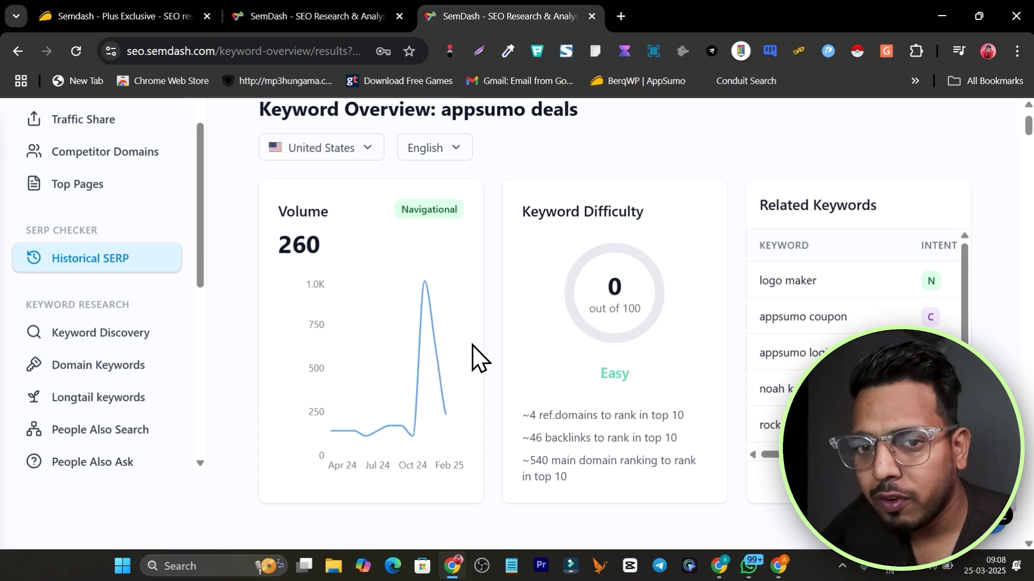
{"action": "mouse_move", "coordinate": [388, 330]}
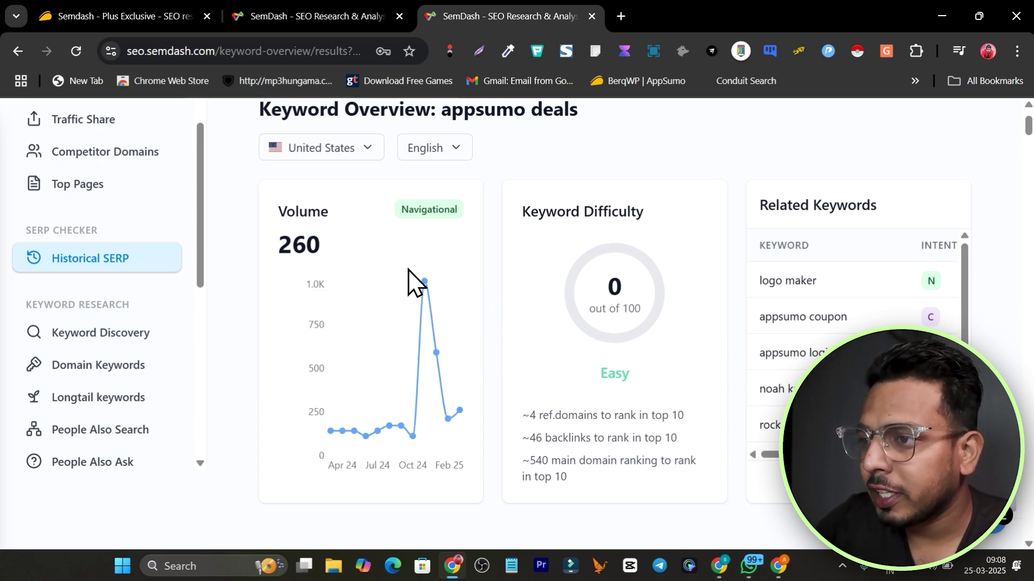
{"action": "scroll", "coordinate": [835, 267], "scroll_direction": "down", "scroll_amount": 1}
{"action": "scroll", "coordinate": [628, 358], "scroll_direction": "down", "scroll_amount": 8}
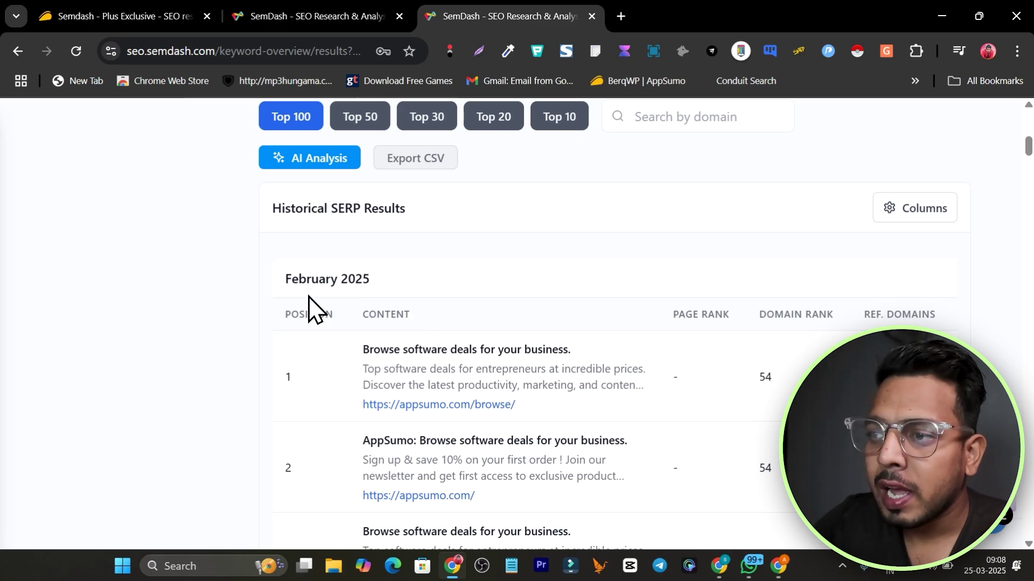
{"action": "left_click_drag", "start_coordinate": [388, 291], "coordinate": [282, 283]}
{"action": "scroll", "coordinate": [715, 279], "scroll_direction": "down", "scroll_amount": 2}
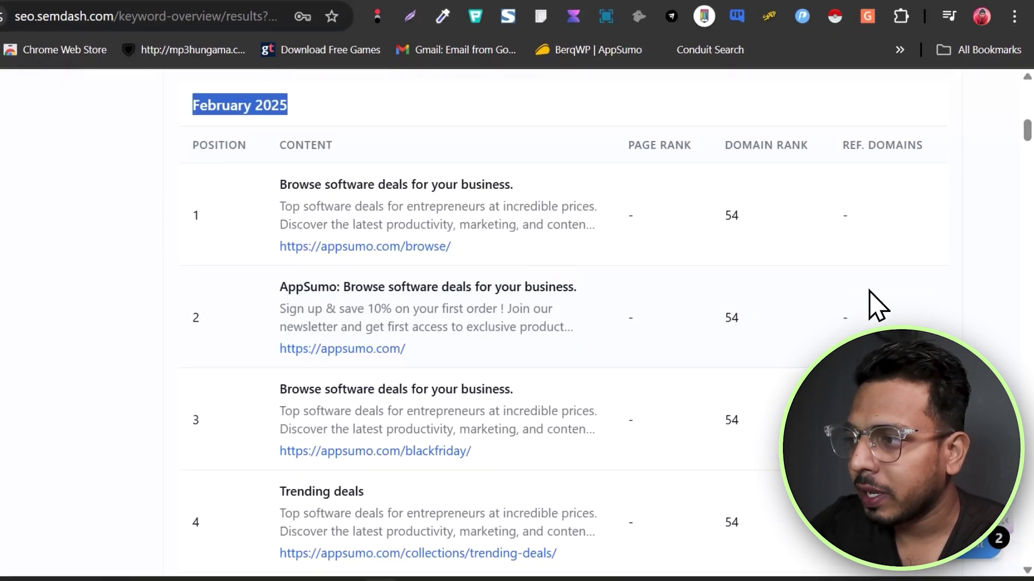
{"action": "scroll", "coordinate": [875, 295], "scroll_direction": "right", "scroll_amount": 3}
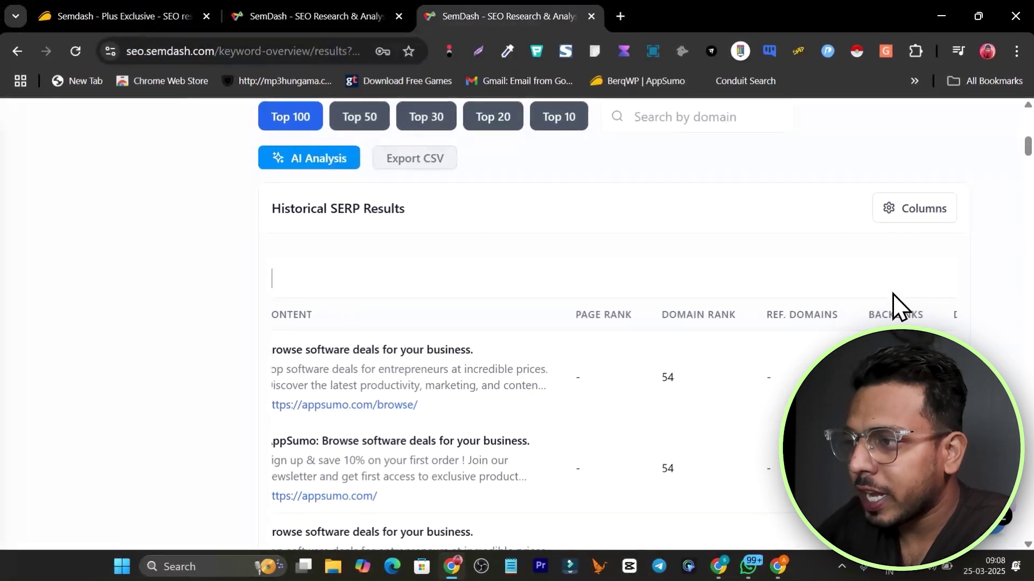
{"action": "scroll", "coordinate": [894, 304], "scroll_direction": "right", "scroll_amount": 10}
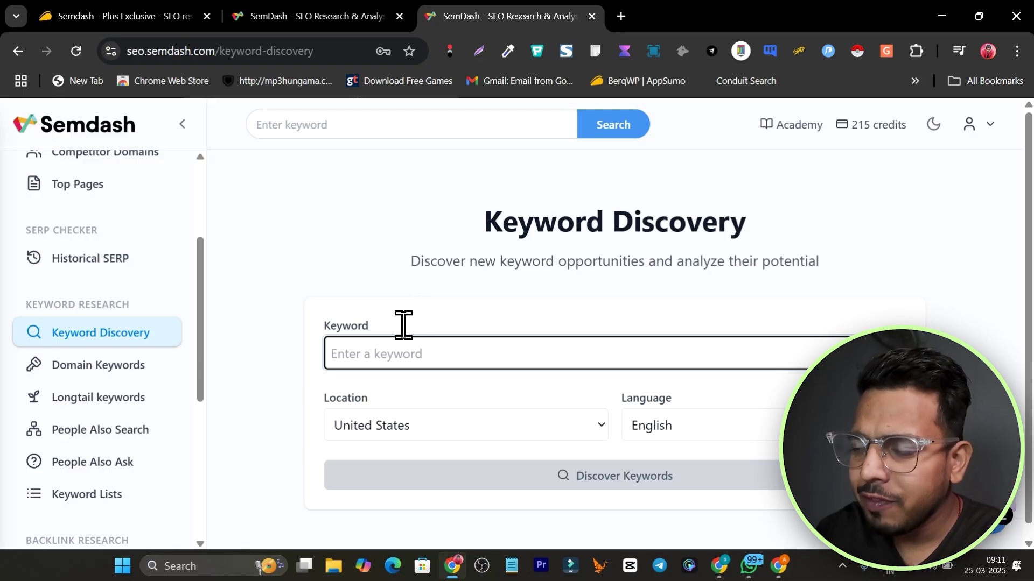
Step: Run Keyword Discovery for 'appsumo deals' and scroll through the 155 keyword results
{"action": "left_click", "coordinate": [385, 353]}
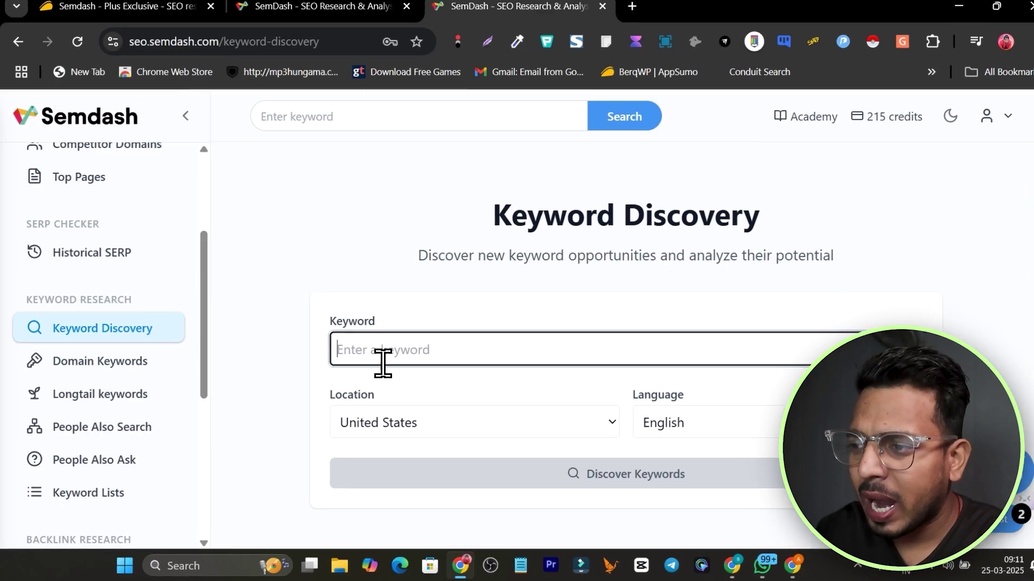
{"action": "type", "text": "appsumo"}
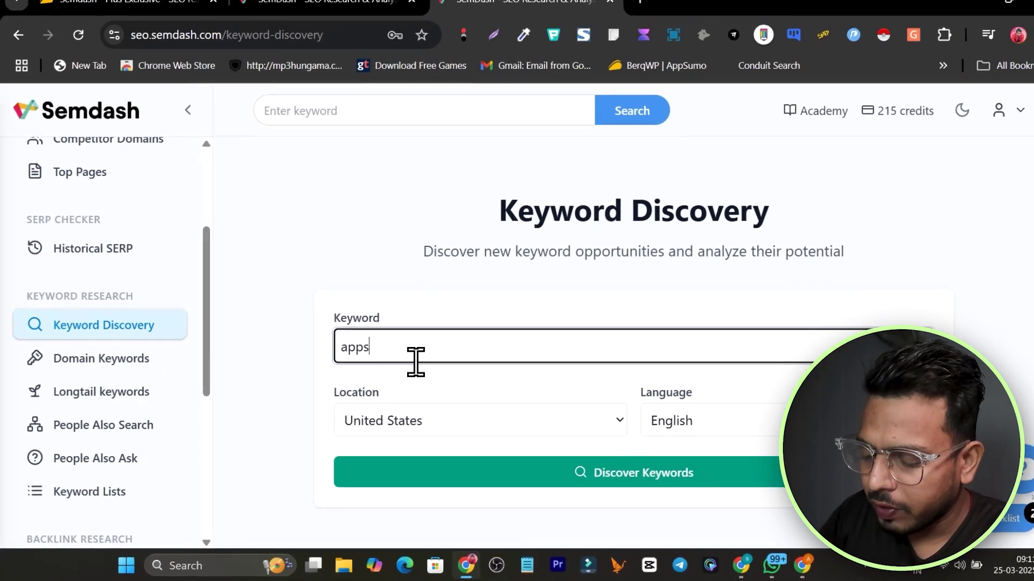
{"action": "type", "text": " deals"}
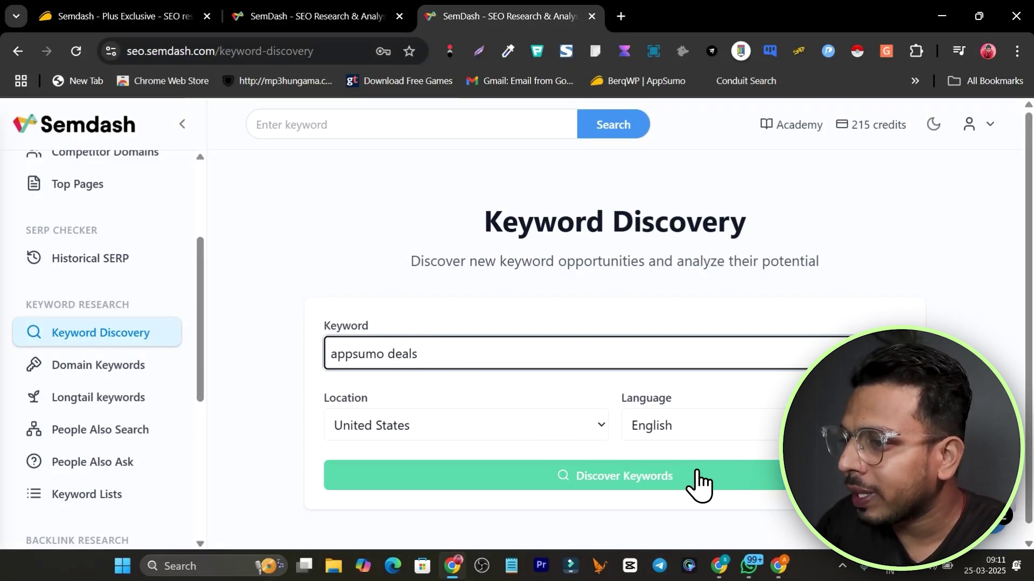
{"action": "left_click", "coordinate": [694, 479]}
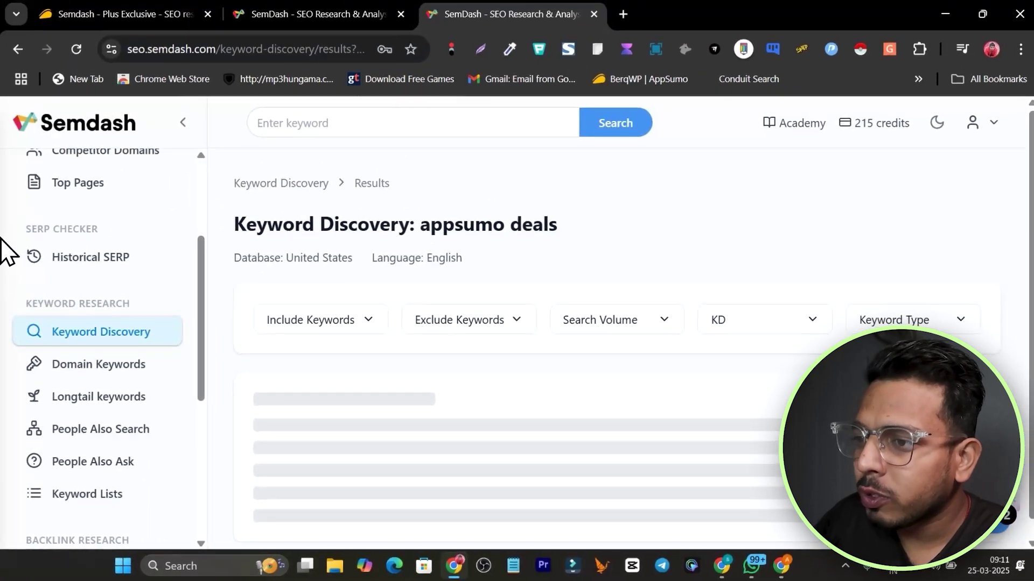
{"action": "scroll", "coordinate": [544, 367], "scroll_direction": "down", "scroll_amount": 1}
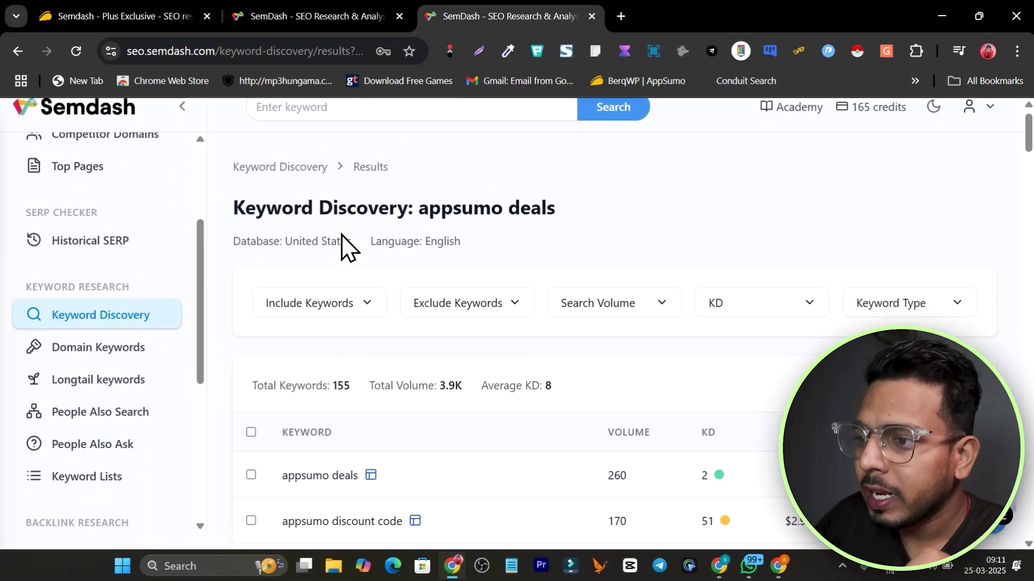
{"action": "scroll", "coordinate": [377, 356], "scroll_direction": "down", "scroll_amount": 3}
{"action": "scroll", "coordinate": [396, 371], "scroll_direction": "down", "scroll_amount": 10}
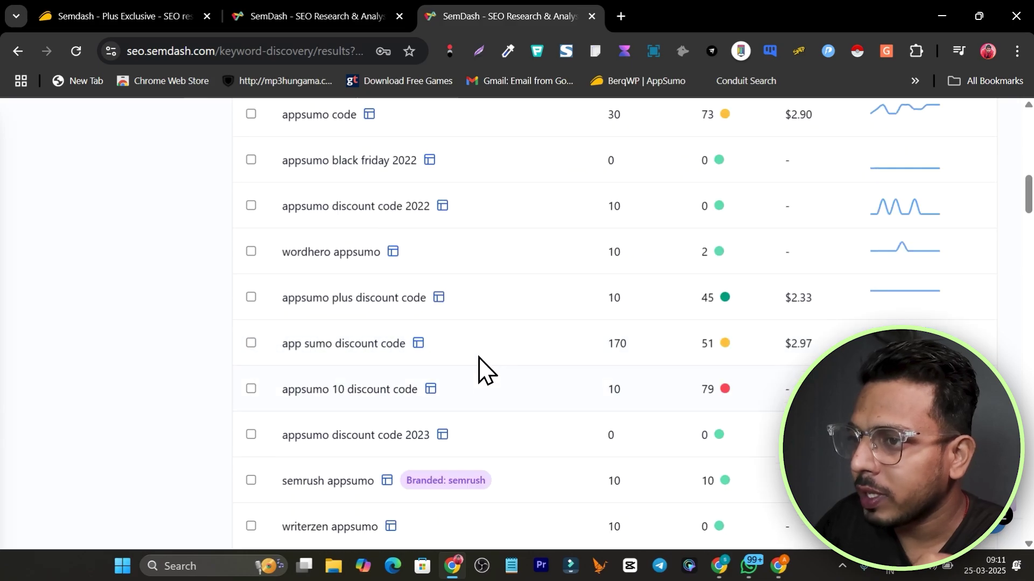
{"action": "scroll", "coordinate": [484, 369], "scroll_direction": "up", "scroll_amount": 14}
{"action": "scroll", "coordinate": [456, 371], "scroll_direction": "down", "scroll_amount": 4}
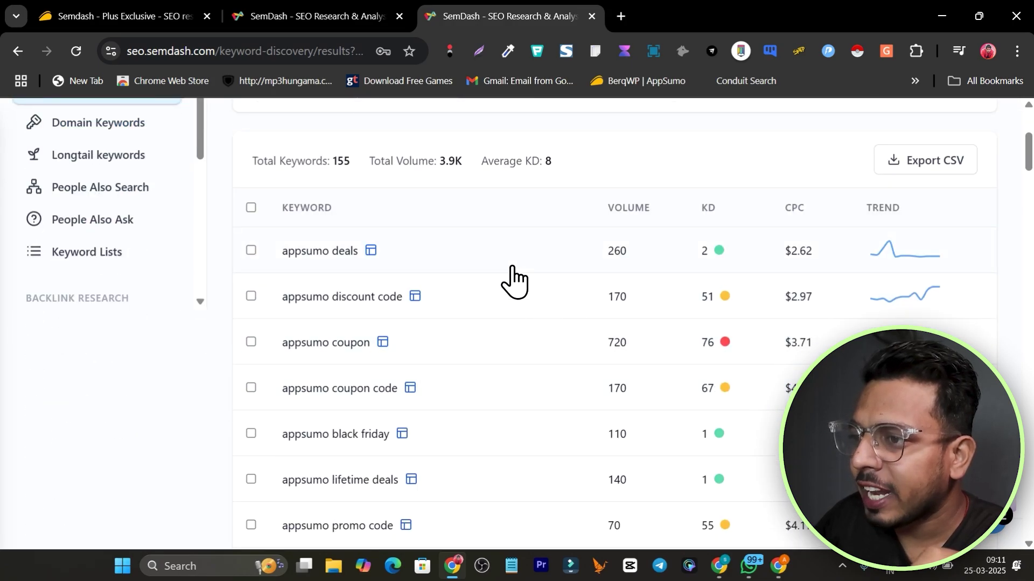
Step: Expand the appsumo deals search-volume trend sparkline and review it
{"action": "left_click", "coordinate": [498, 267]}
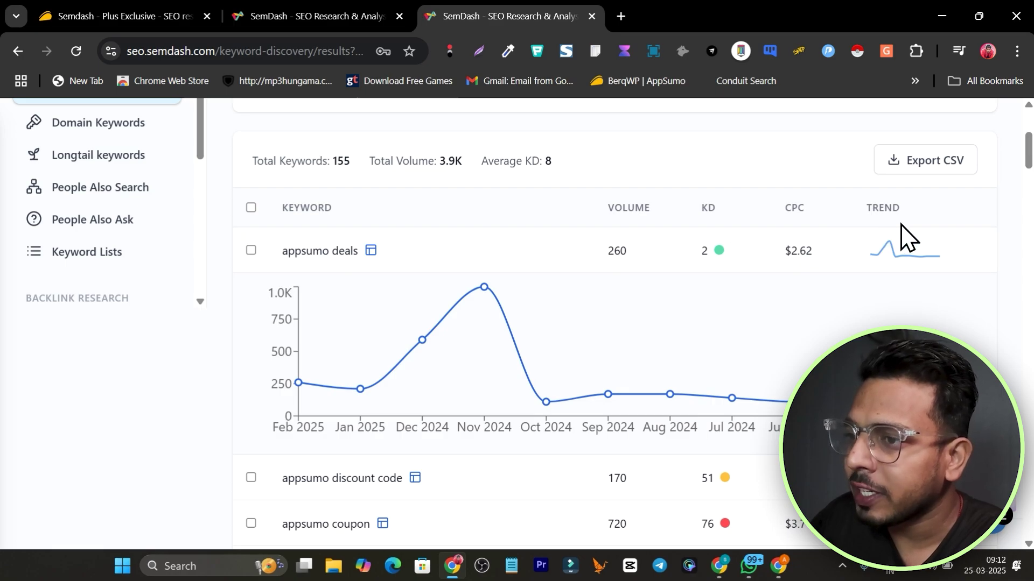
{"action": "scroll", "coordinate": [574, 263], "scroll_direction": "down", "scroll_amount": 6}
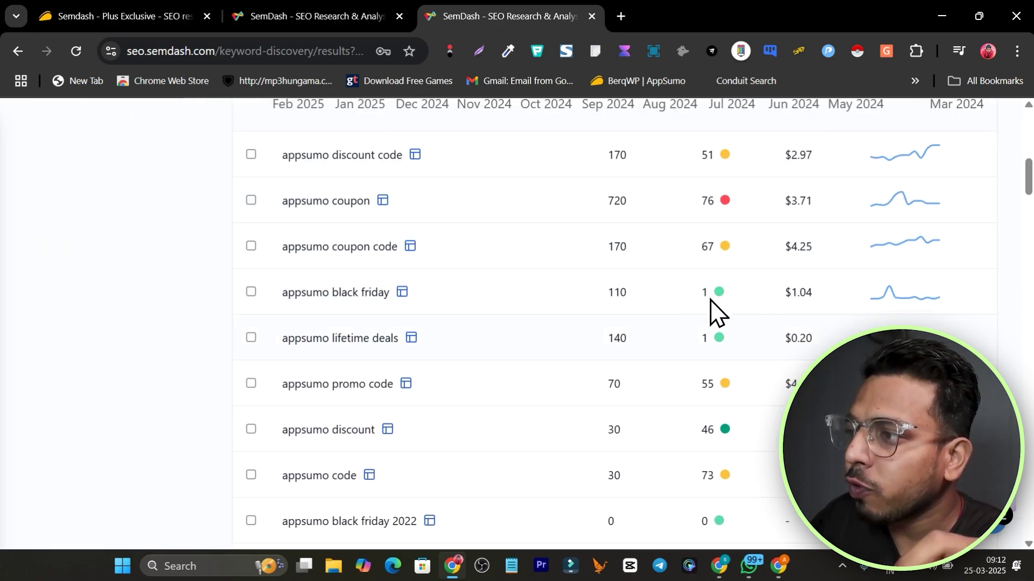
{"action": "scroll", "coordinate": [720, 338], "scroll_direction": "up", "scroll_amount": 2}
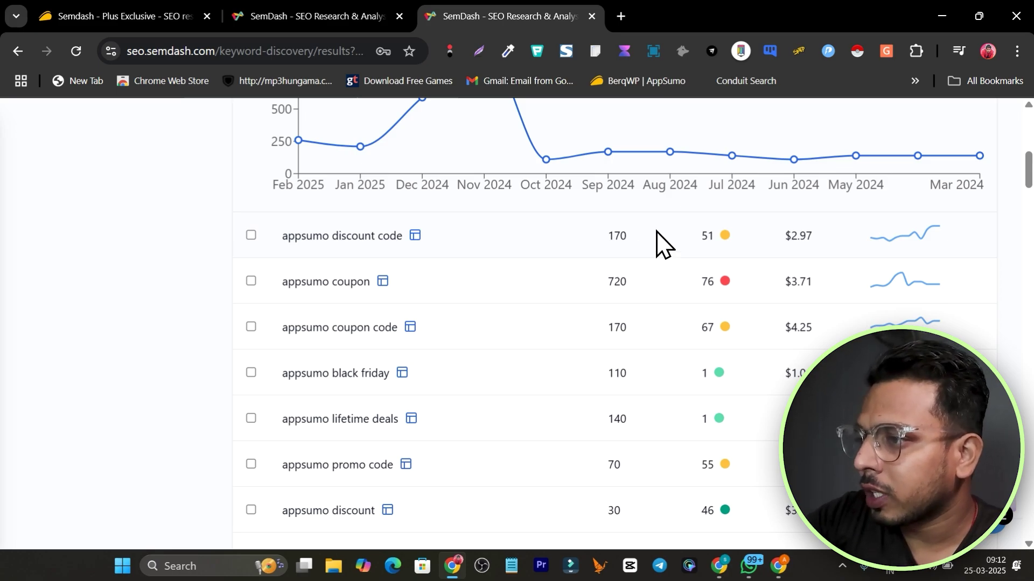
{"action": "scroll", "coordinate": [727, 263], "scroll_direction": "up", "scroll_amount": 3}
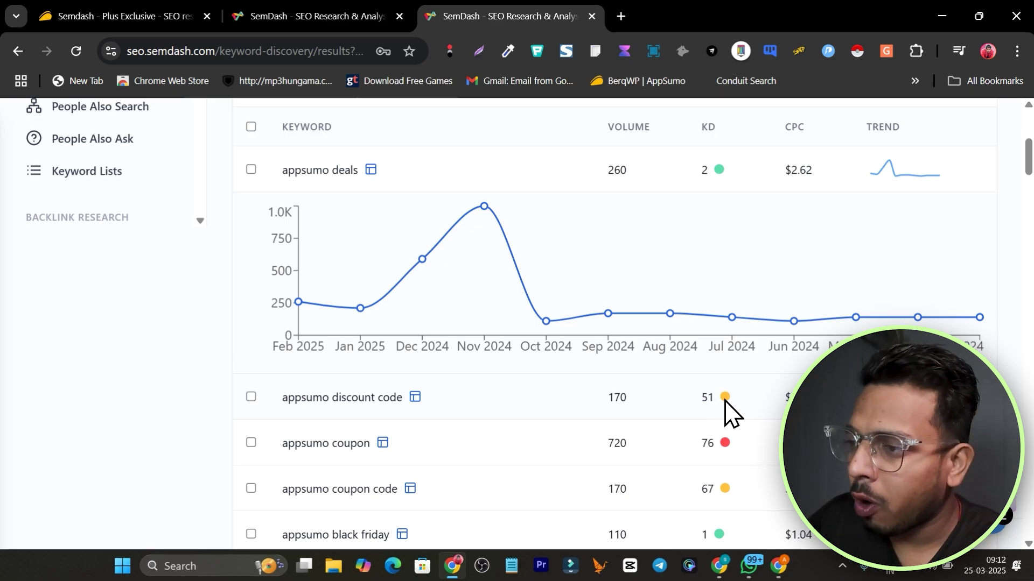
{"action": "scroll", "coordinate": [727, 401], "scroll_direction": "up", "scroll_amount": 5}
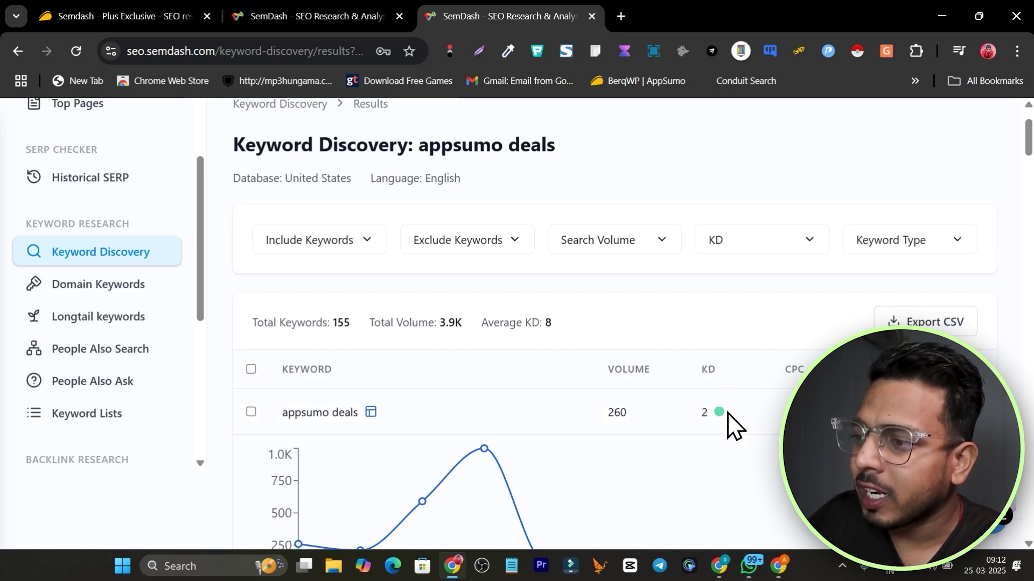
{"action": "scroll", "coordinate": [727, 412], "scroll_direction": "down", "scroll_amount": 2}
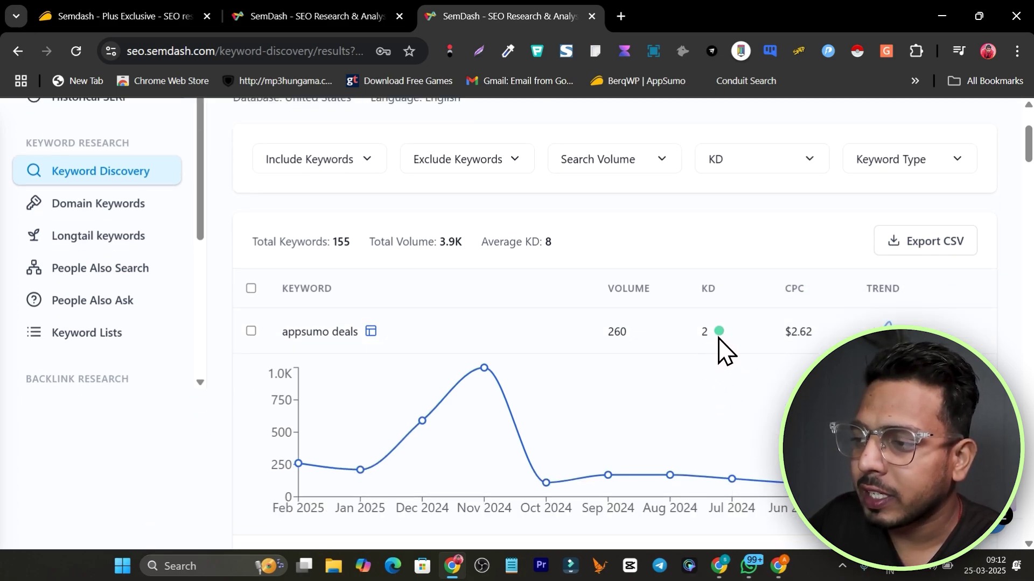
{"action": "scroll", "coordinate": [539, 324], "scroll_direction": "up", "scroll_amount": 3}
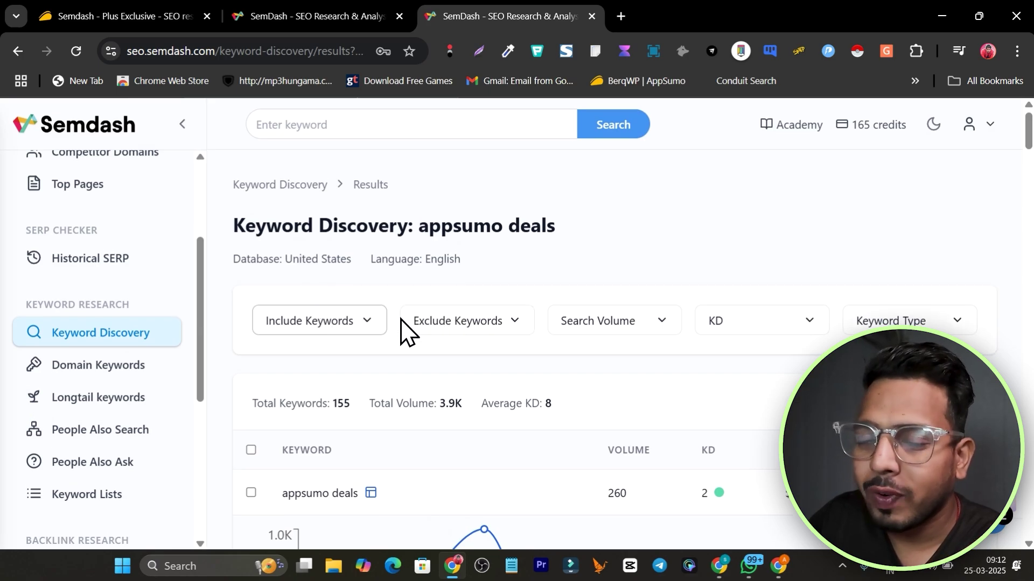
Step: Filter the keyword difficulty to the 0–10 range
{"action": "left_click", "coordinate": [603, 326]}
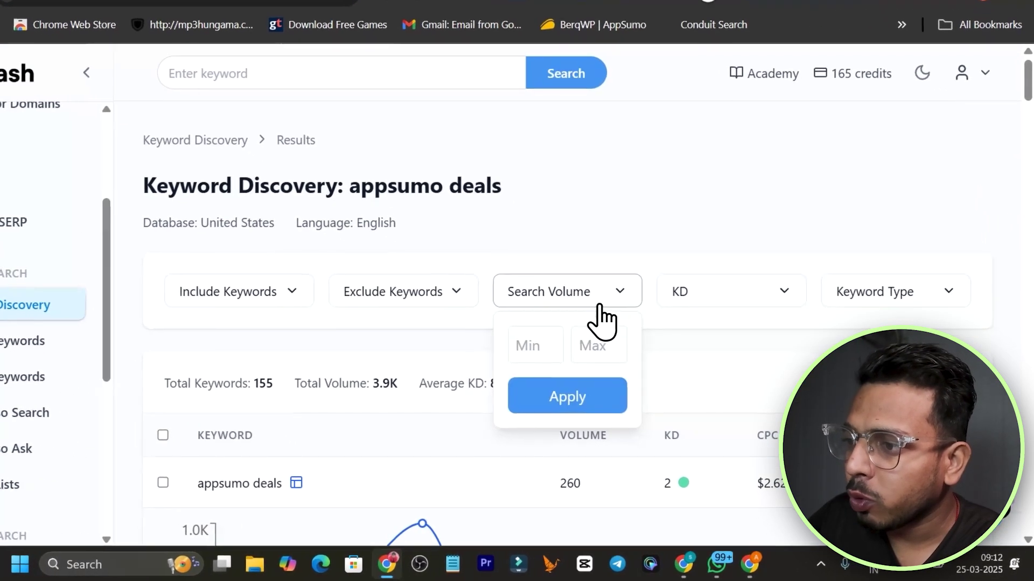
{"action": "left_click", "coordinate": [719, 294]}
{"action": "left_click", "coordinate": [685, 344]}
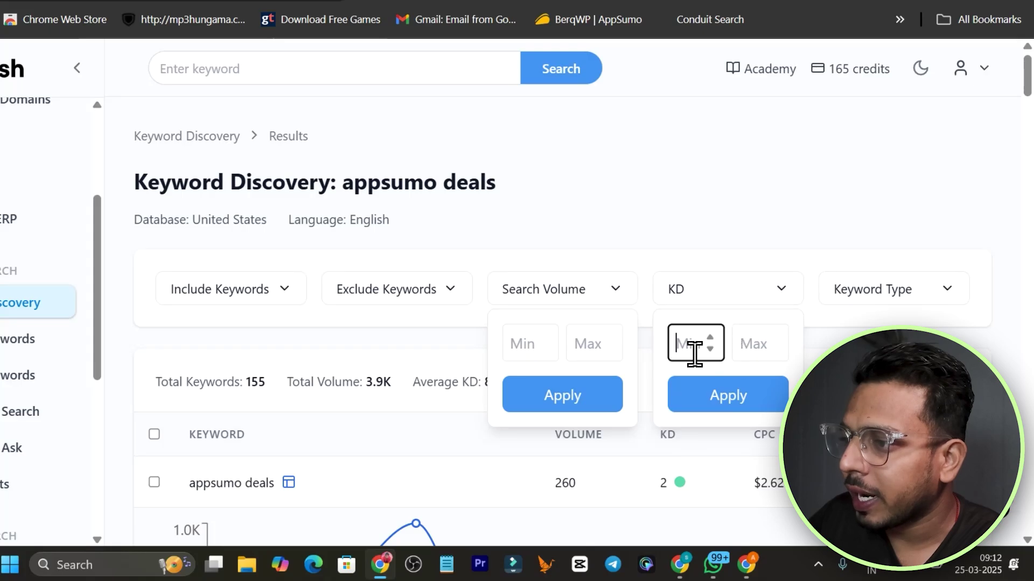
{"action": "type", "text": "10"}
{"action": "key", "text": "Return"}
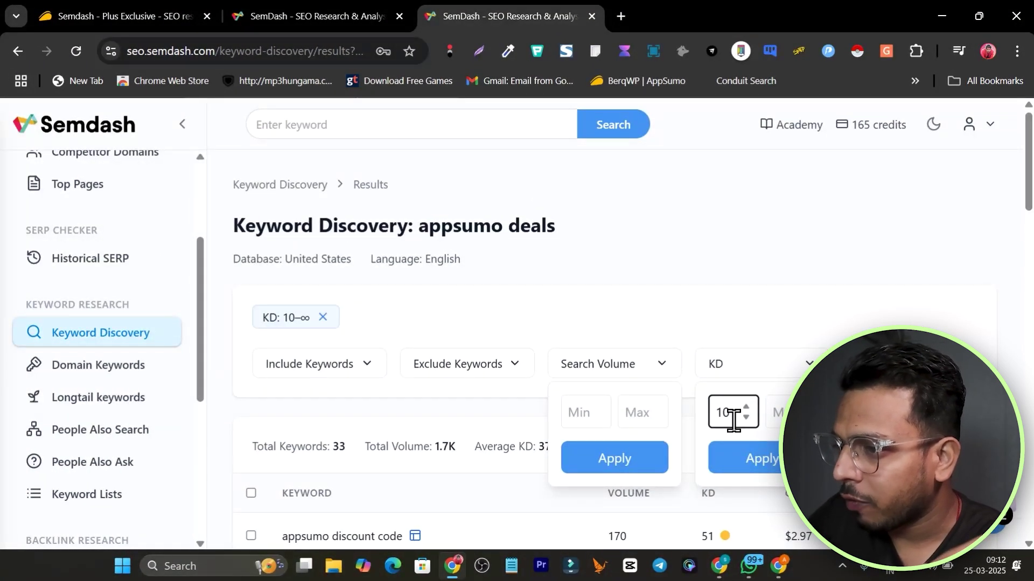
{"action": "left_click_drag", "start_coordinate": [733, 414], "coordinate": [699, 410]}
{"action": "key", "text": "BackSpace"}
{"action": "left_click", "coordinate": [774, 408]}
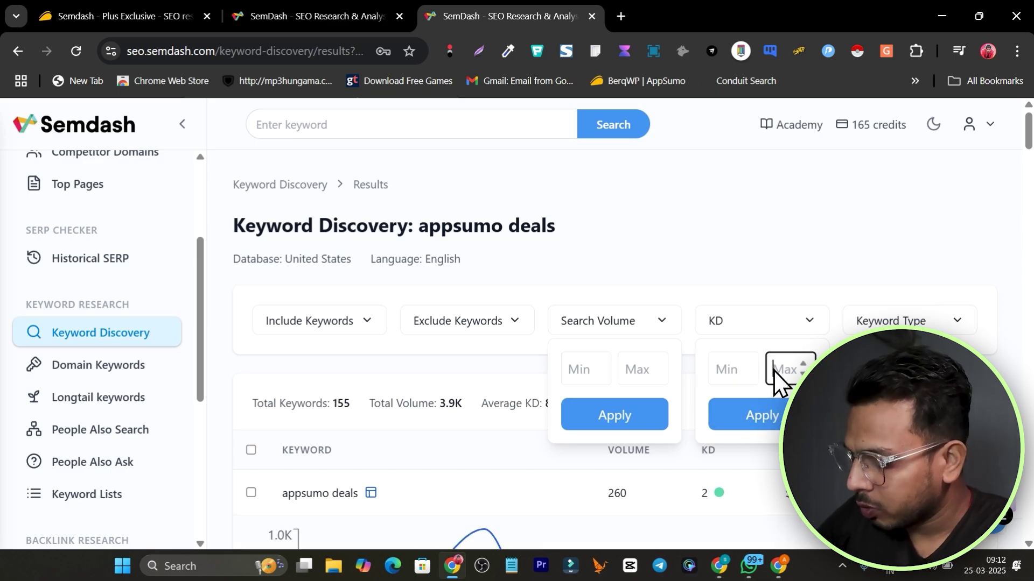
{"action": "type", "text": "10"}
{"action": "left_click", "coordinate": [762, 462]}
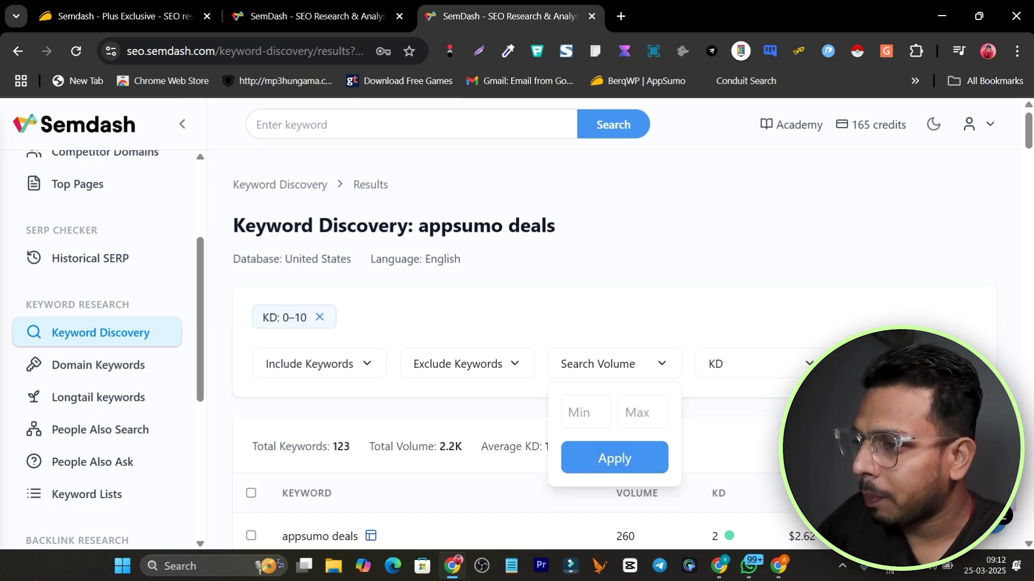
Step: Collapse the appsumo deals trend chart and scroll through the 123 filtered keywords
{"action": "scroll", "coordinate": [808, 468], "scroll_direction": "down", "scroll_amount": 1}
{"action": "scroll", "coordinate": [527, 328], "scroll_direction": "down", "scroll_amount": 2}
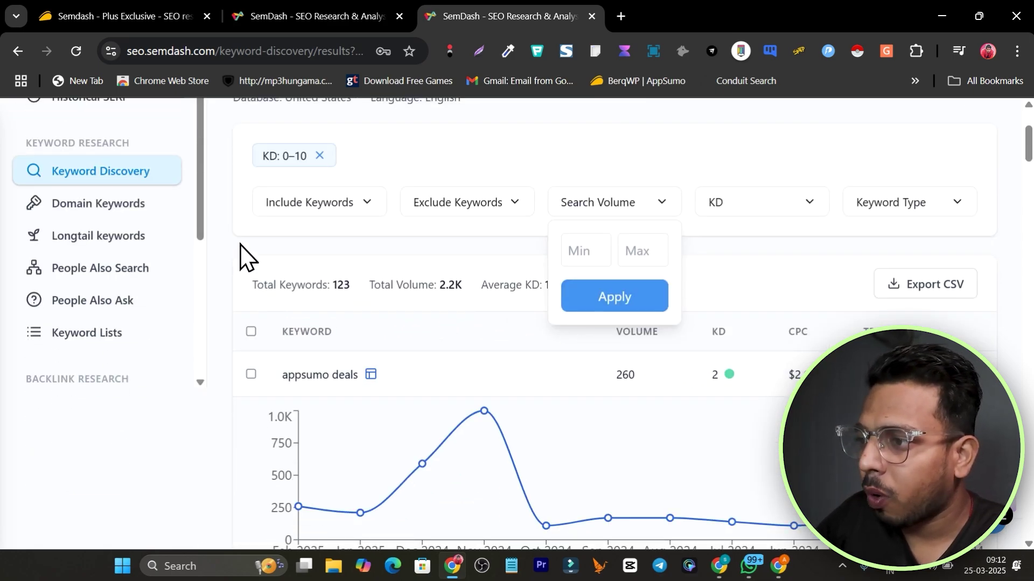
{"action": "left_click", "coordinate": [351, 384]}
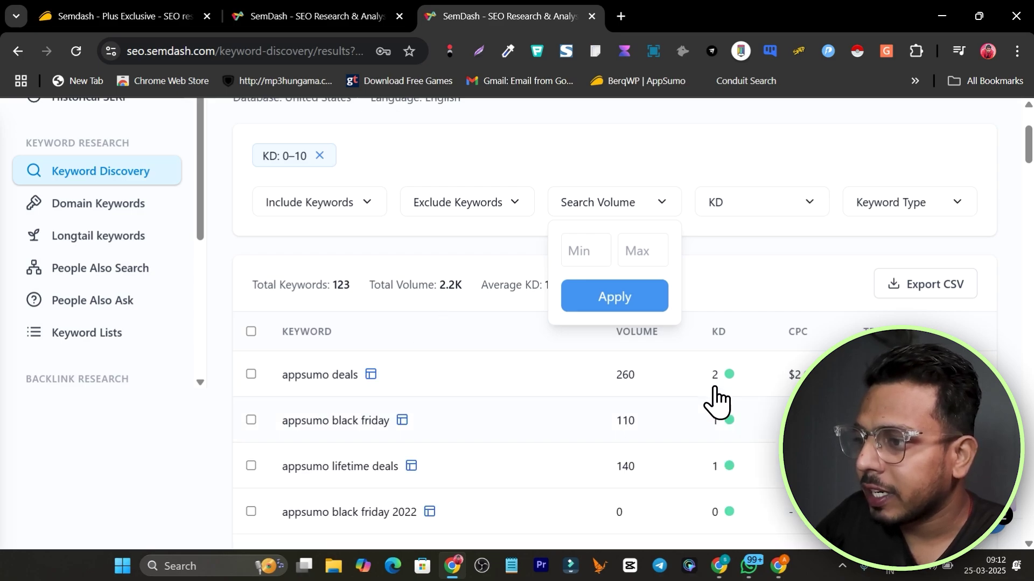
{"action": "scroll", "coordinate": [766, 399], "scroll_direction": "down", "scroll_amount": 4}
{"action": "scroll", "coordinate": [761, 350], "scroll_direction": "up", "scroll_amount": 4}
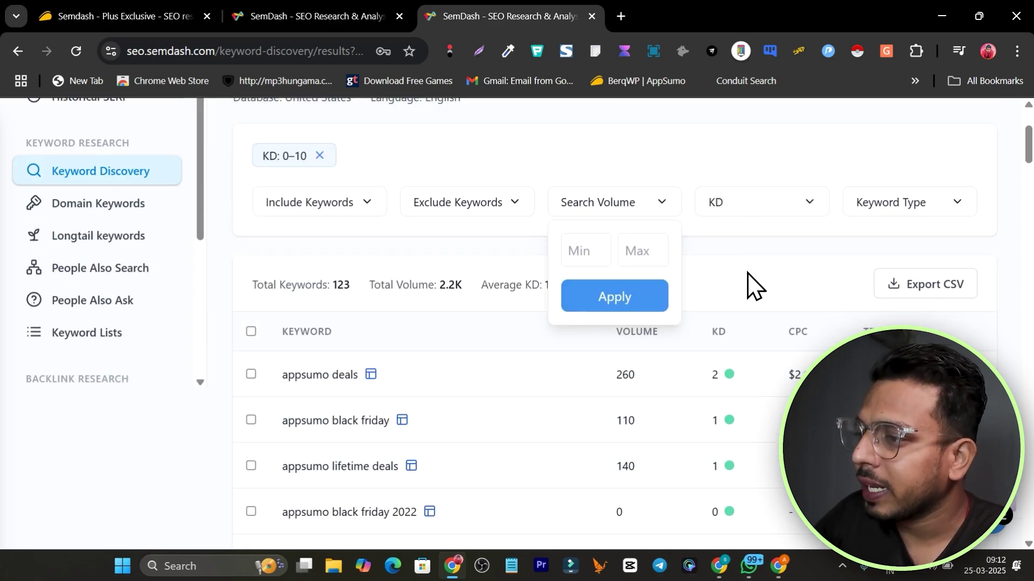
{"action": "scroll", "coordinate": [750, 284], "scroll_direction": "down", "scroll_amount": 3}
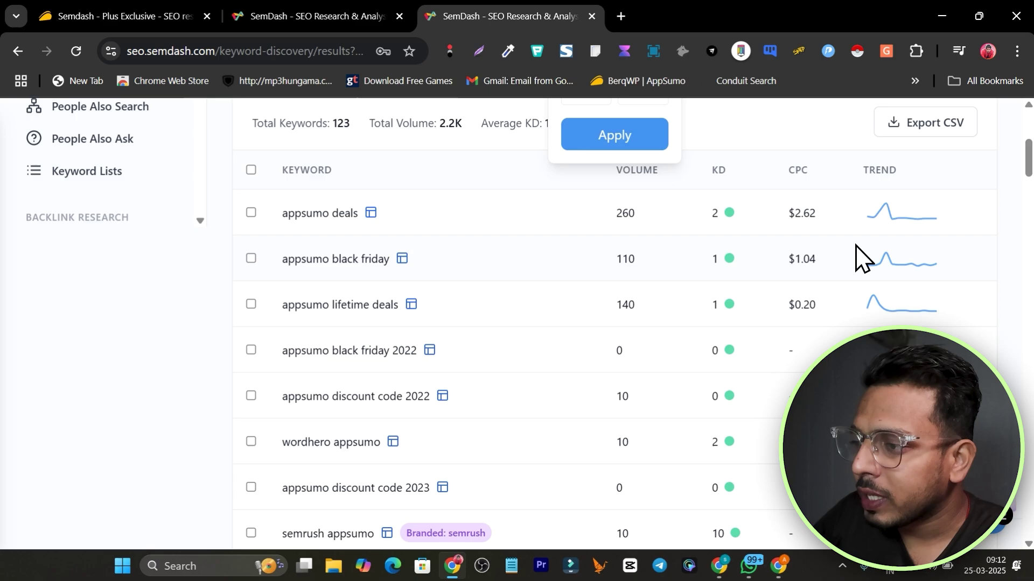
{"action": "scroll", "coordinate": [859, 280], "scroll_direction": "down", "scroll_amount": 3}
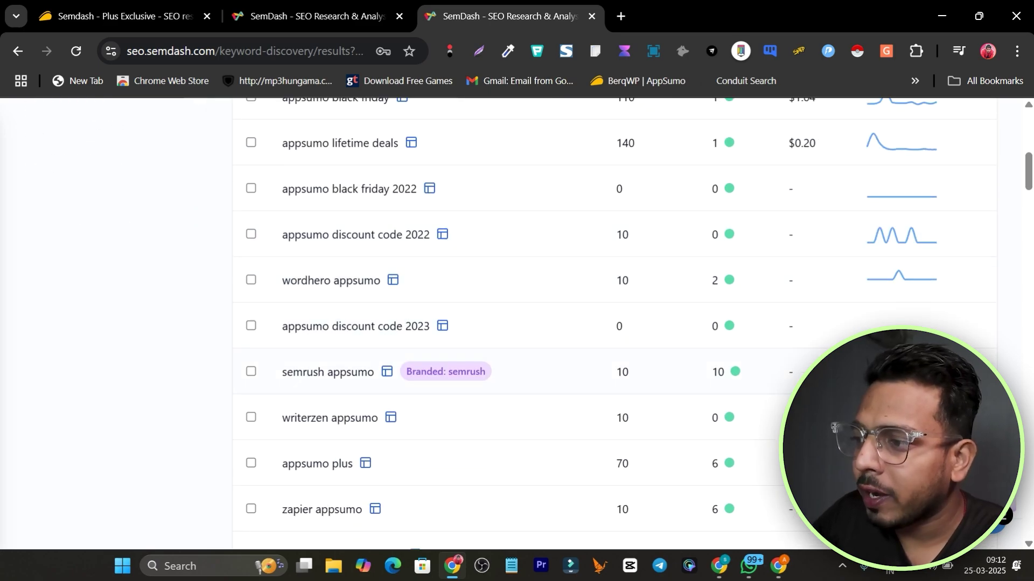
{"action": "scroll", "coordinate": [614, 323], "scroll_direction": "down", "scroll_amount": 5}
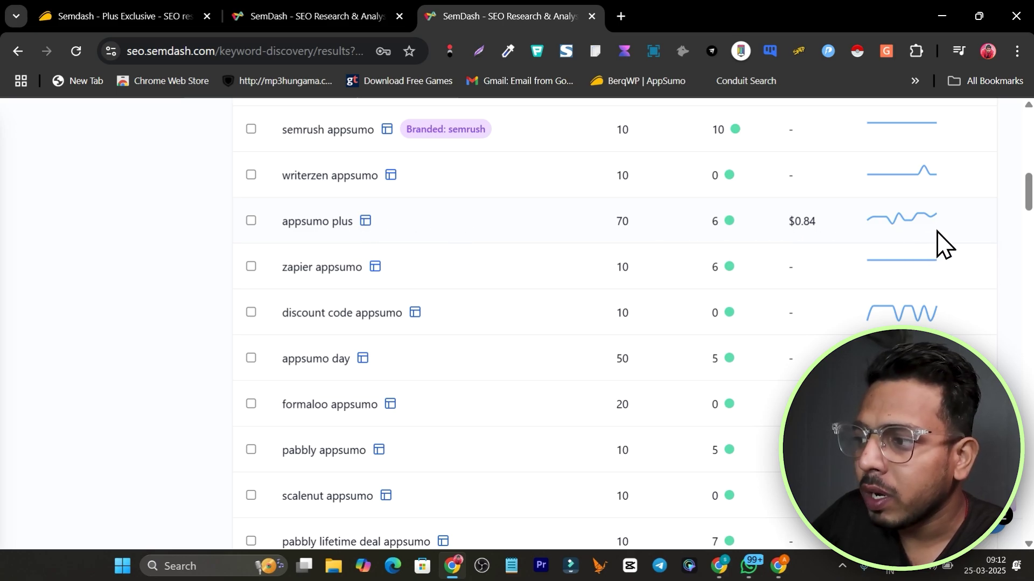
{"action": "scroll", "coordinate": [937, 234], "scroll_direction": "down", "scroll_amount": 2}
{"action": "scroll", "coordinate": [876, 263], "scroll_direction": "down", "scroll_amount": 2}
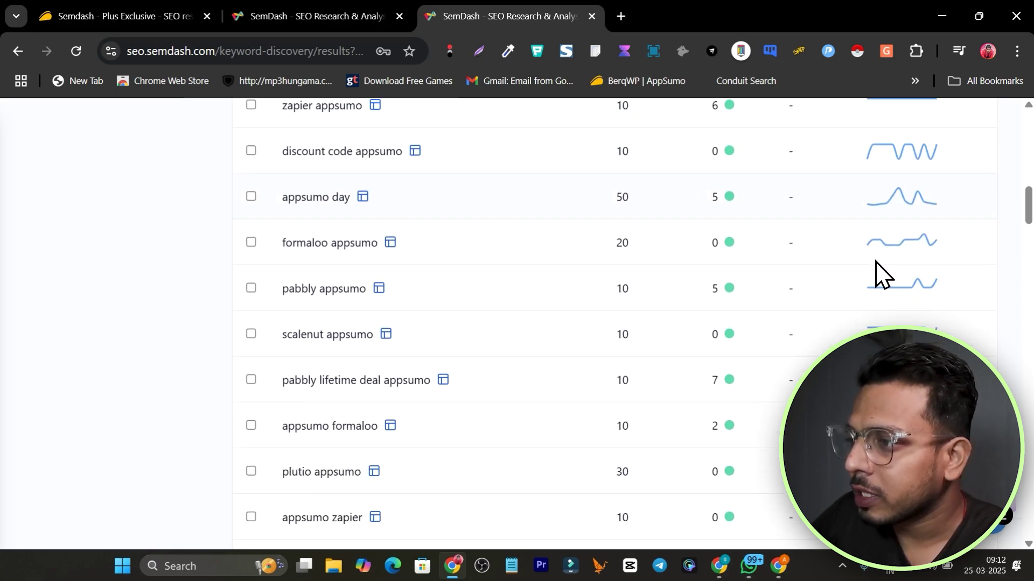
{"action": "scroll", "coordinate": [915, 312], "scroll_direction": "down", "scroll_amount": 3}
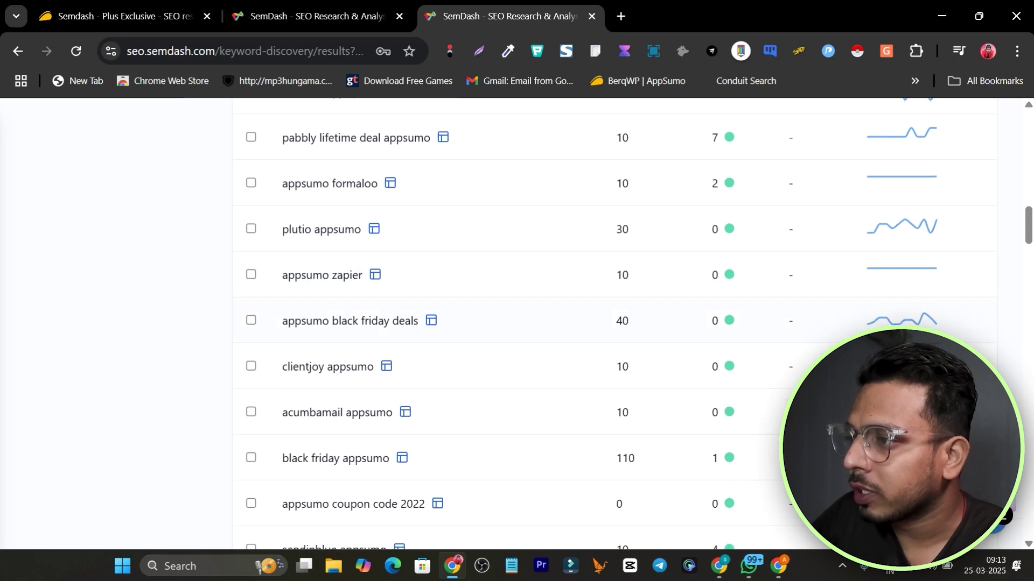
{"action": "scroll", "coordinate": [824, 254], "scroll_direction": "up", "scroll_amount": 10}
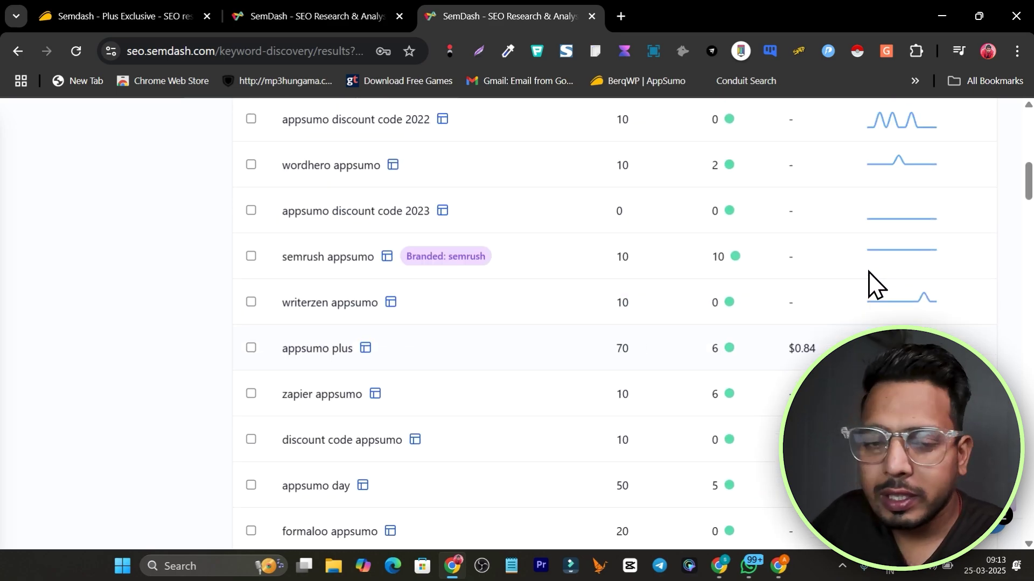
{"action": "scroll", "coordinate": [827, 318], "scroll_direction": "up", "scroll_amount": 3}
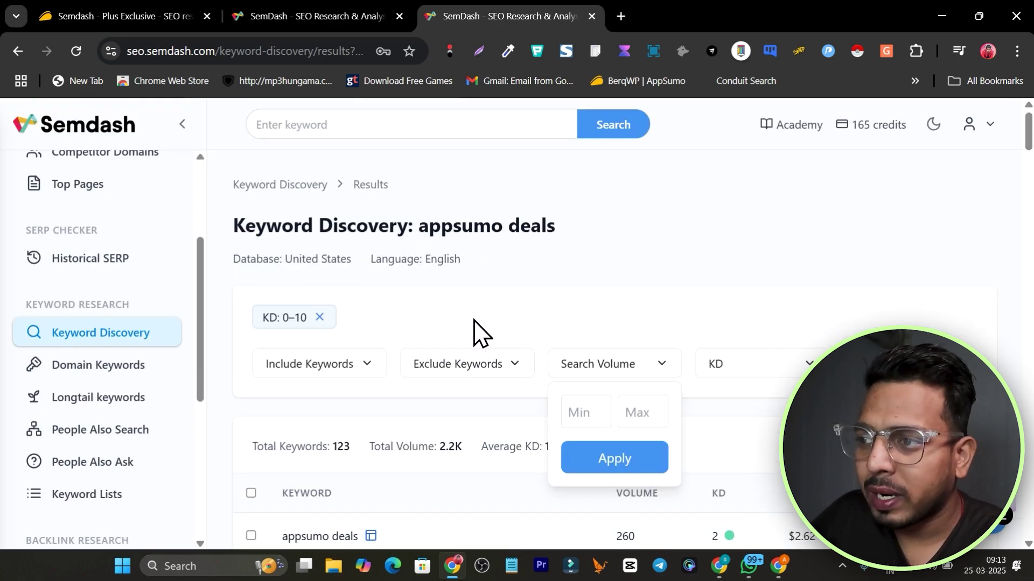
{"action": "scroll", "coordinate": [302, 318], "scroll_direction": "down", "scroll_amount": 3}
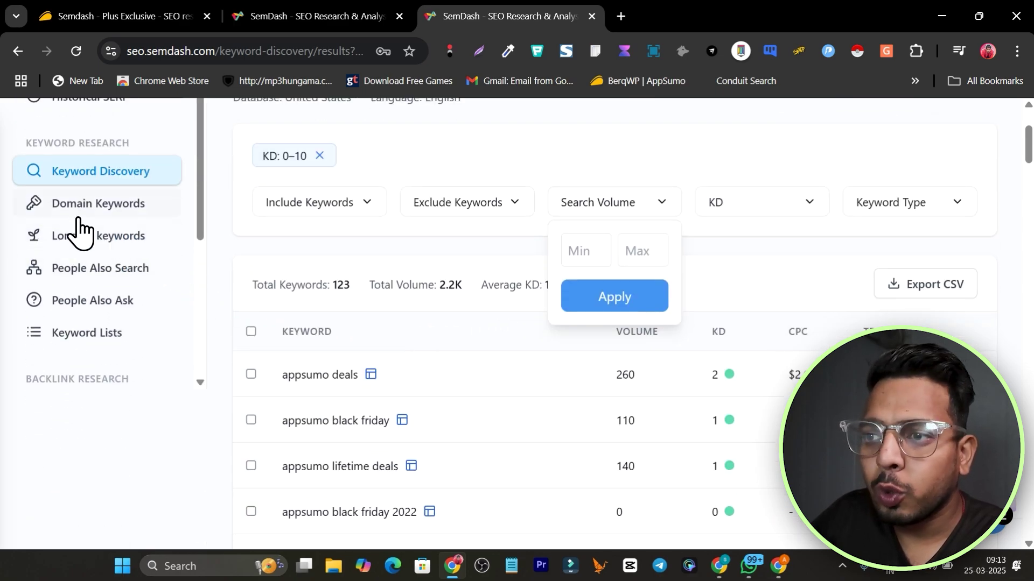
Step: Run a ranked-keywords analysis for the domain saas-guru.com
{"action": "left_click", "coordinate": [88, 206]}
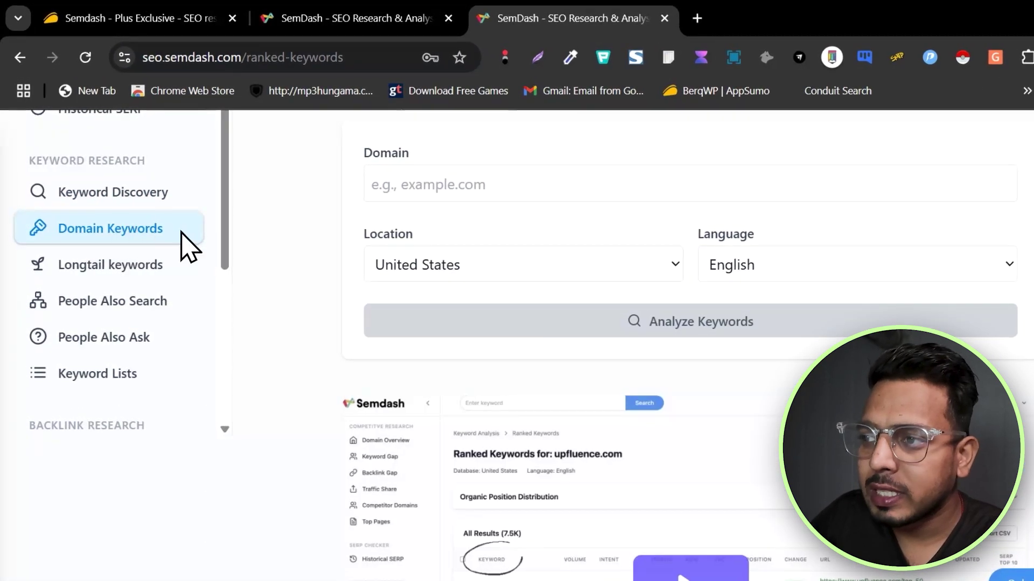
{"action": "left_click", "coordinate": [481, 183]}
{"action": "type", "text": "saas-guru.com"}
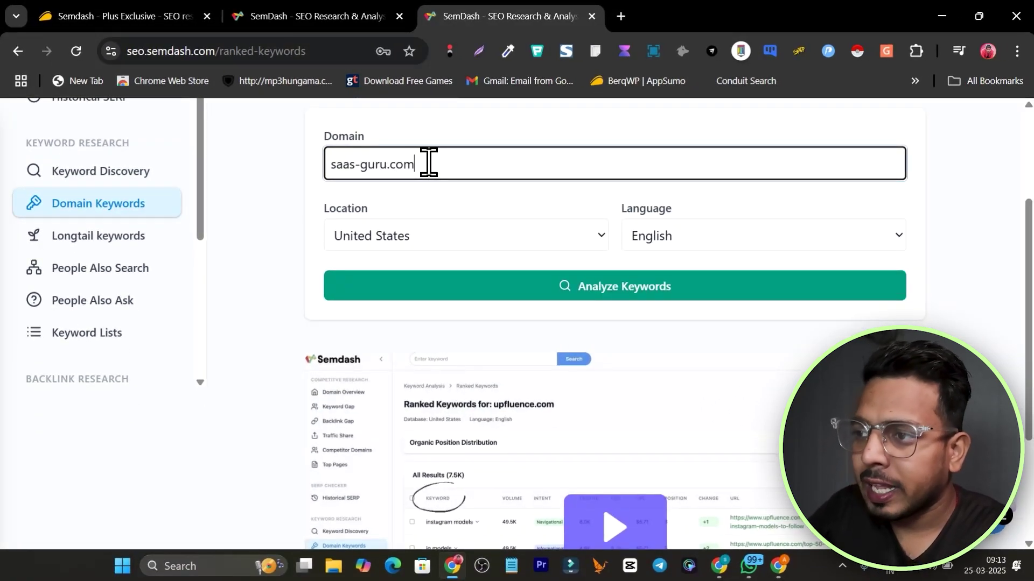
{"action": "left_click_drag", "start_coordinate": [336, 166], "coordinate": [421, 173]}
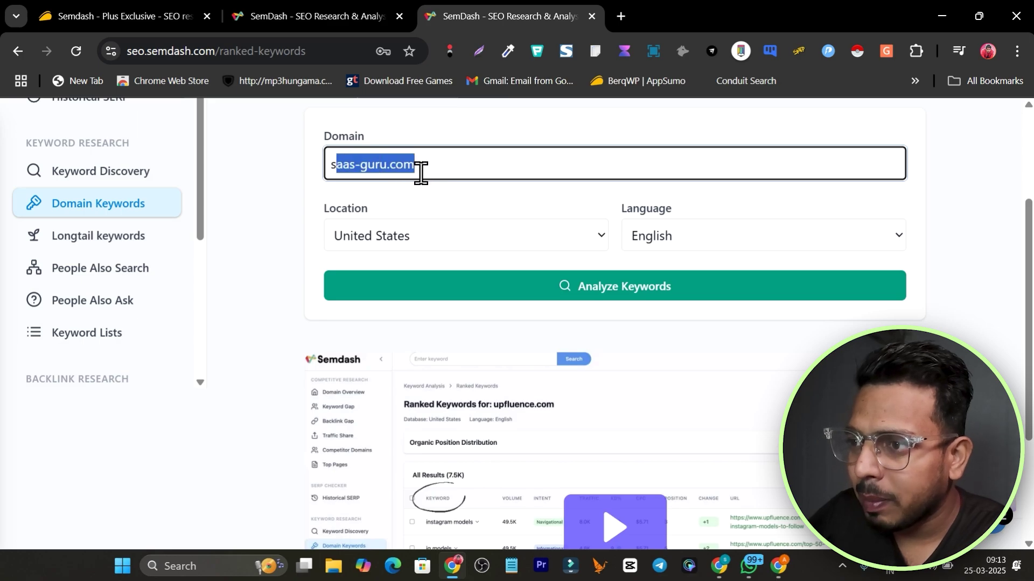
{"action": "left_click", "coordinate": [616, 285]}
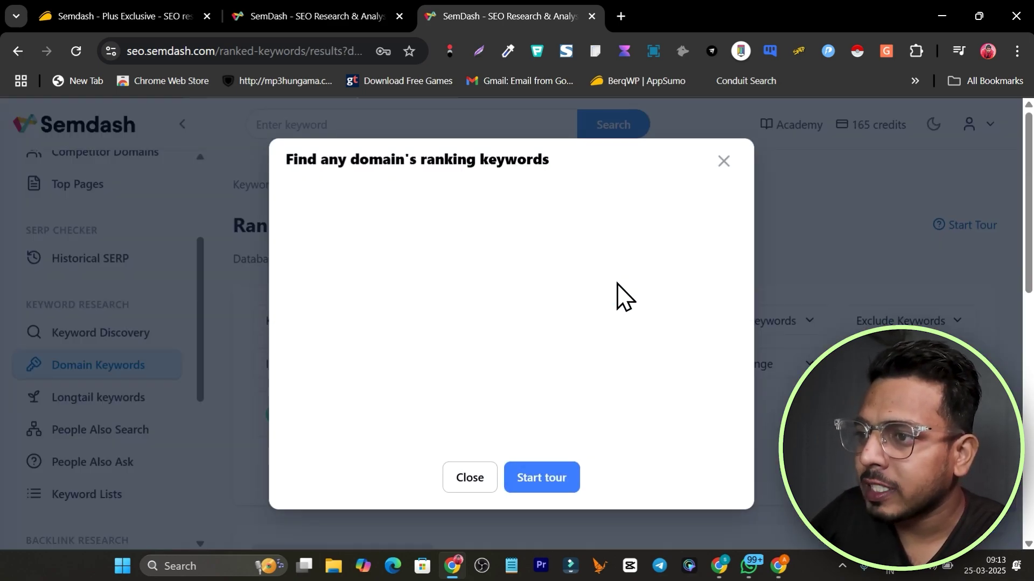
Step: Close the tour dialog and scroll to the All Results table with itool comptabilité
{"action": "left_click", "coordinate": [476, 477]}
{"action": "scroll", "coordinate": [485, 468], "scroll_direction": "down", "scroll_amount": 5}
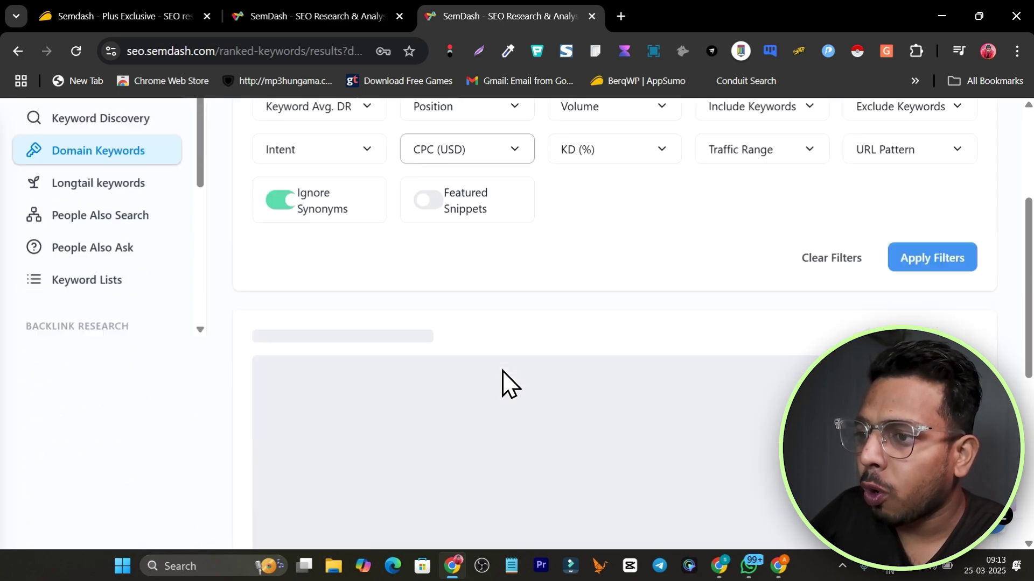
{"action": "scroll", "coordinate": [560, 298], "scroll_direction": "down", "scroll_amount": 5}
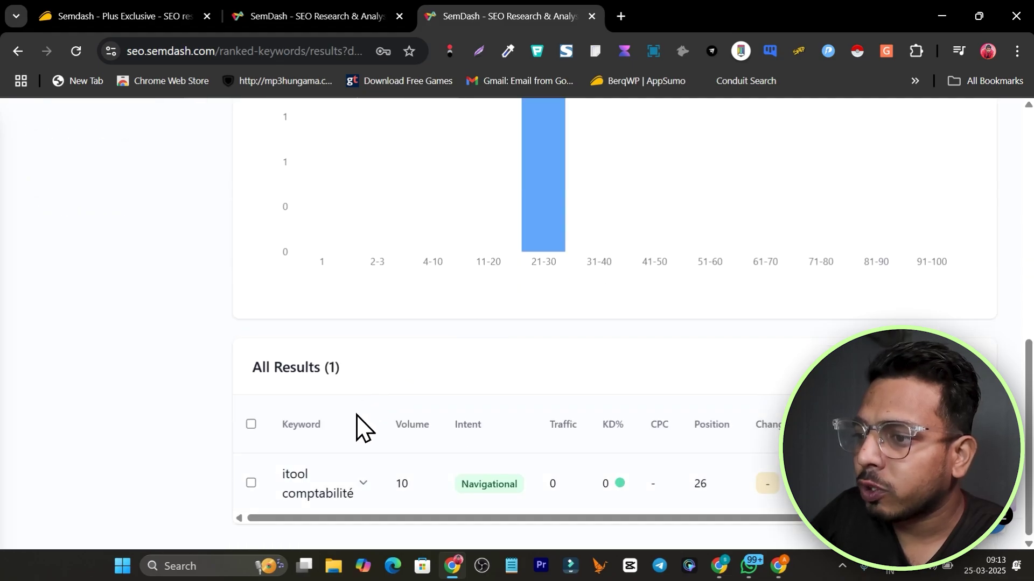
{"action": "scroll", "coordinate": [716, 485], "scroll_direction": "up", "scroll_amount": 10}
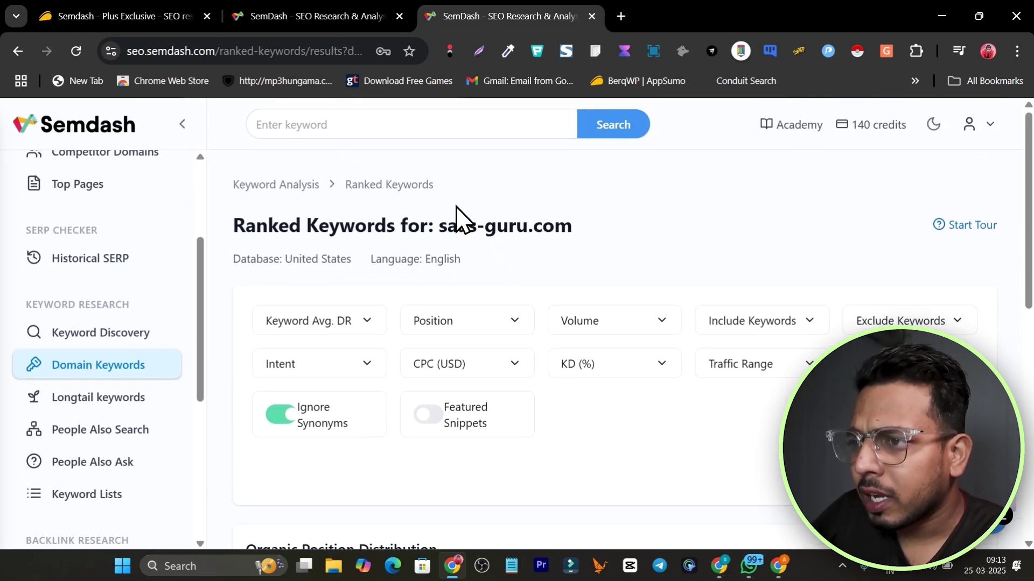
{"action": "scroll", "coordinate": [304, 162], "scroll_direction": "down", "scroll_amount": 2}
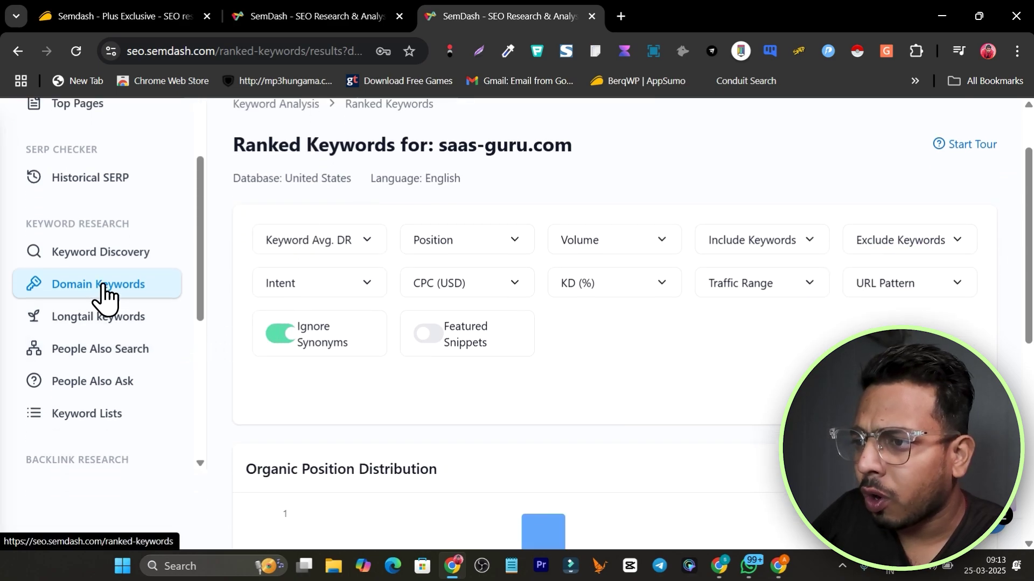
{"action": "scroll", "coordinate": [742, 417], "scroll_direction": "down", "scroll_amount": 8}
{"action": "scroll", "coordinate": [555, 485], "scroll_direction": "up", "scroll_amount": 10}
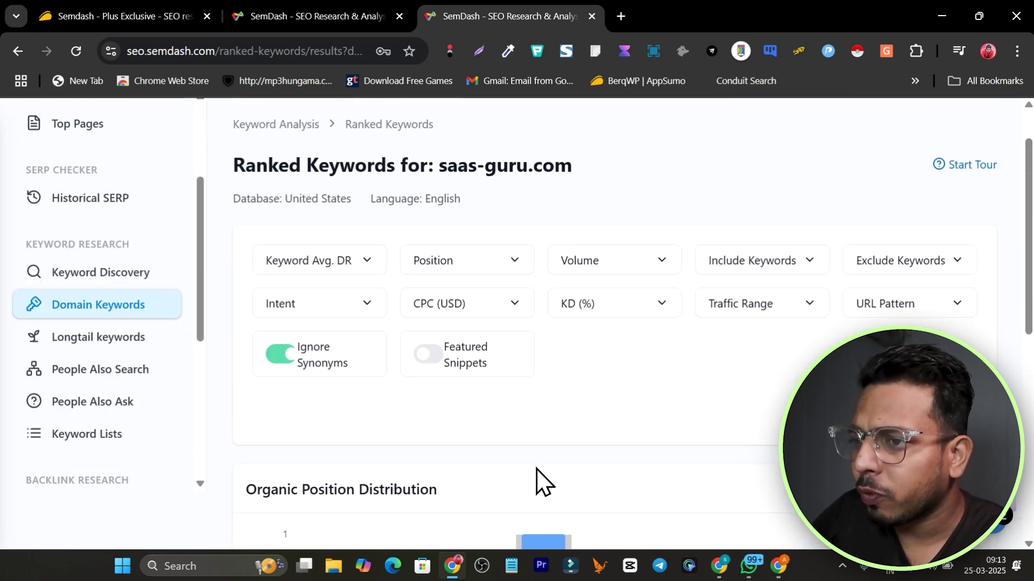
{"action": "scroll", "coordinate": [203, 330], "scroll_direction": "up", "scroll_amount": 1}
Step: Analyze ranked keywords for saas-guru.net, which returns no results
{"action": "left_click", "coordinate": [128, 337]}
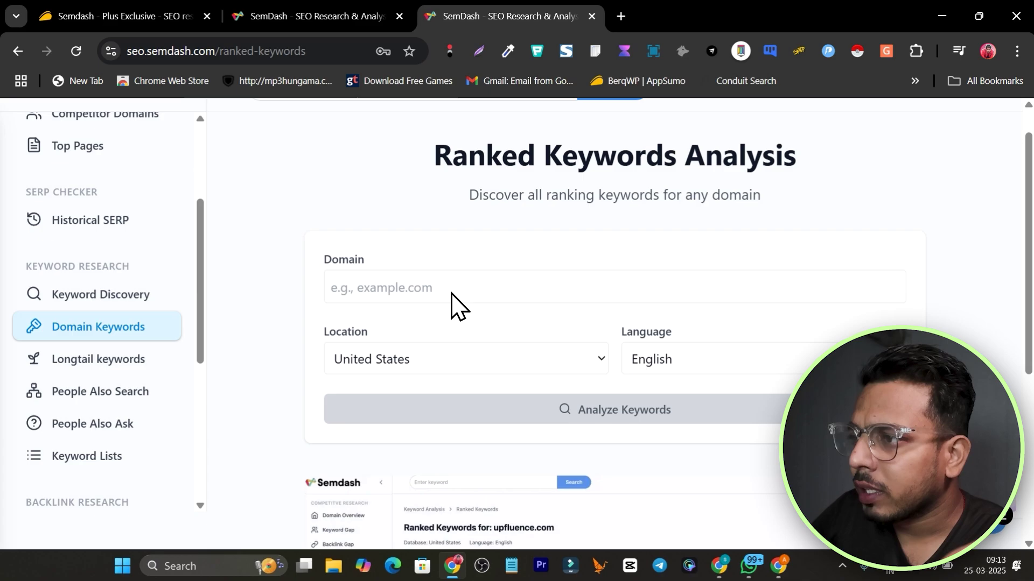
{"action": "scroll", "coordinate": [538, 299], "scroll_direction": "up", "scroll_amount": 1}
{"action": "left_click", "coordinate": [409, 326]}
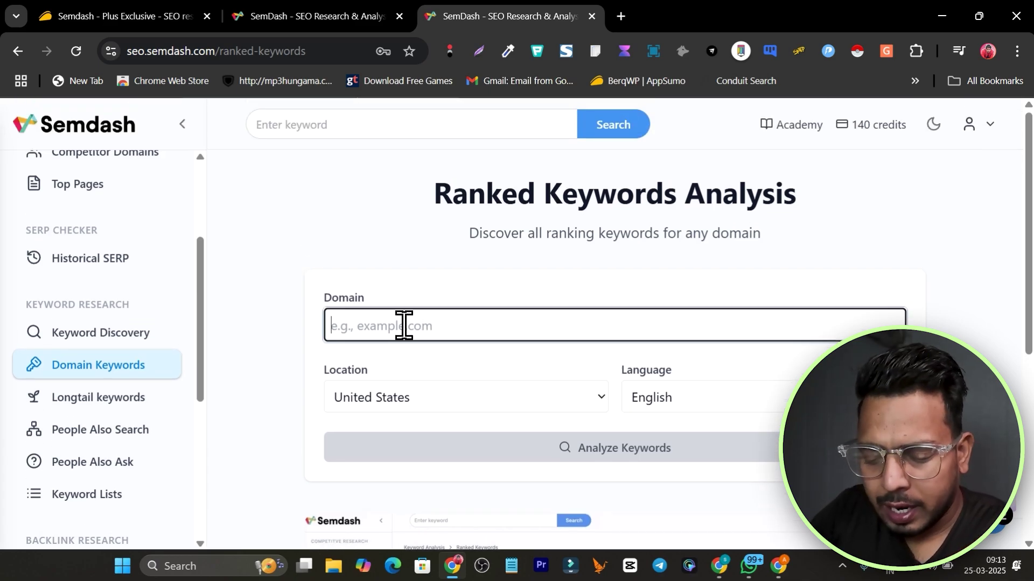
{"action": "type", "text": "saas-guru.n"}
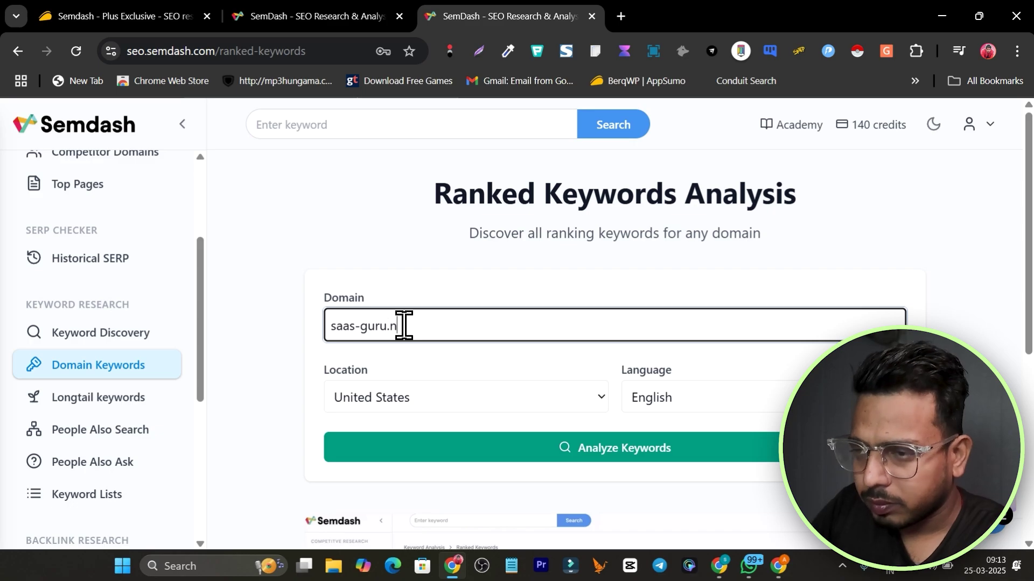
{"action": "type", "text": "et"}
{"action": "left_click", "coordinate": [557, 447]}
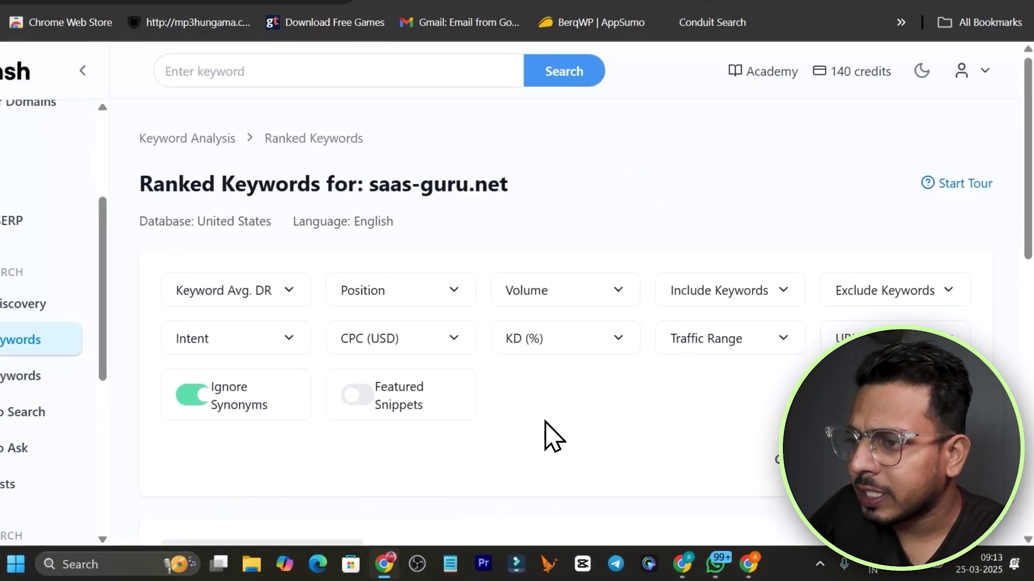
{"action": "scroll", "coordinate": [565, 441], "scroll_direction": "down", "scroll_amount": 6}
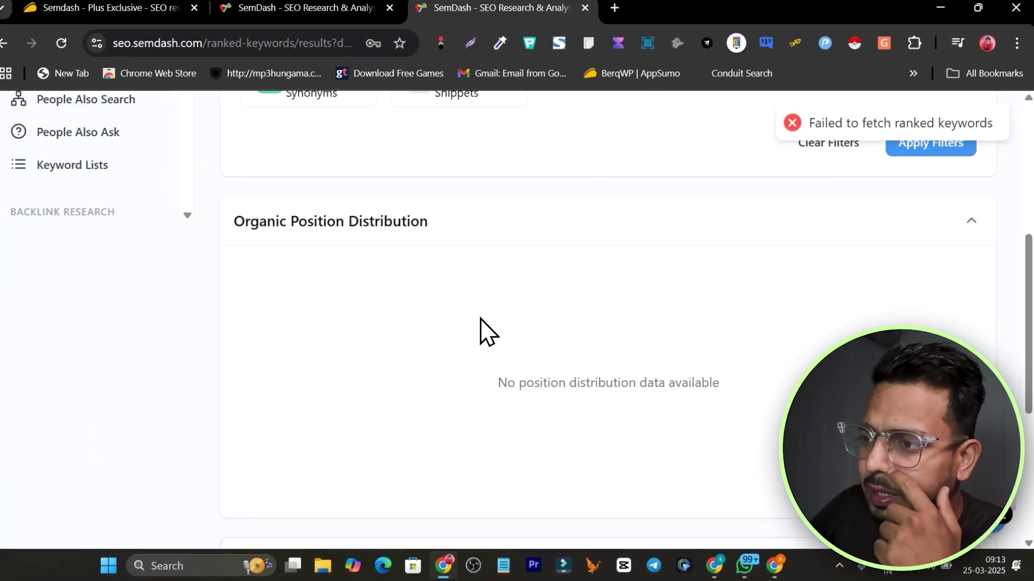
{"action": "scroll", "coordinate": [425, 307], "scroll_direction": "down", "scroll_amount": 5}
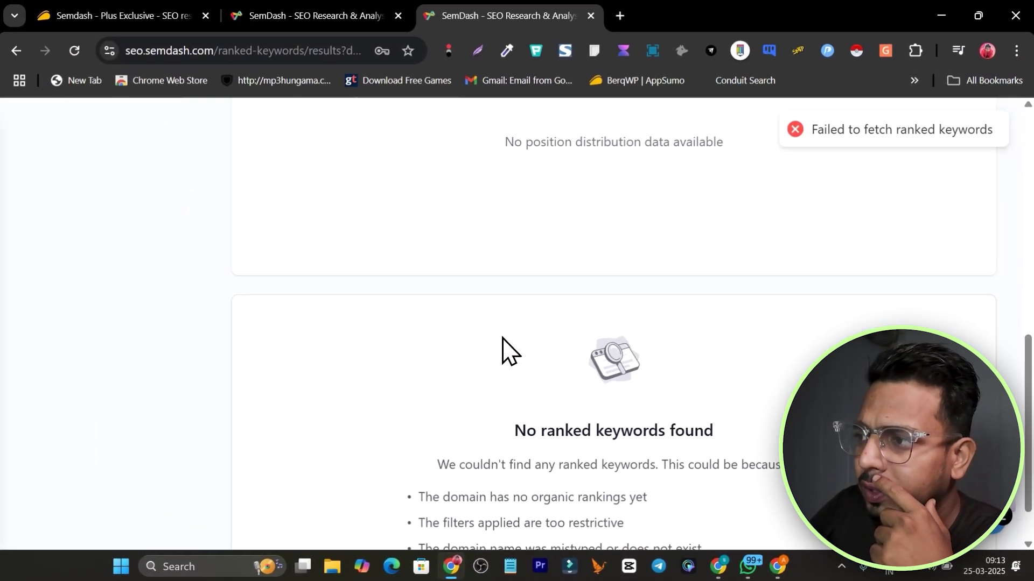
{"action": "scroll", "coordinate": [533, 355], "scroll_direction": "up", "scroll_amount": 10}
{"action": "scroll", "coordinate": [582, 332], "scroll_direction": "up", "scroll_amount": 1}
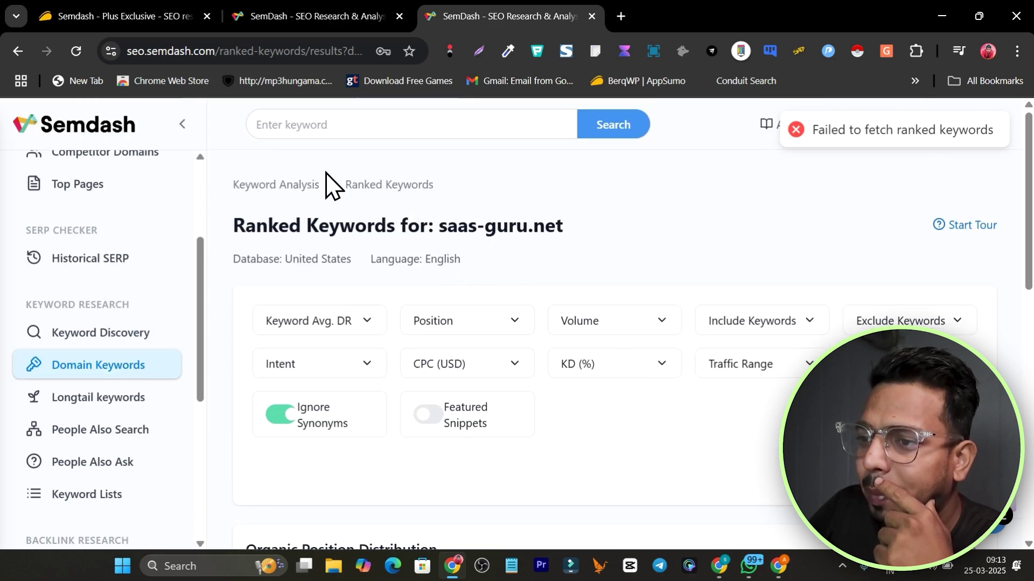
Step: Analyze ranked keywords for snapdeal.com and scroll through its 12.4K results
{"action": "left_click", "coordinate": [129, 371]}
{"action": "left_click", "coordinate": [485, 342]}
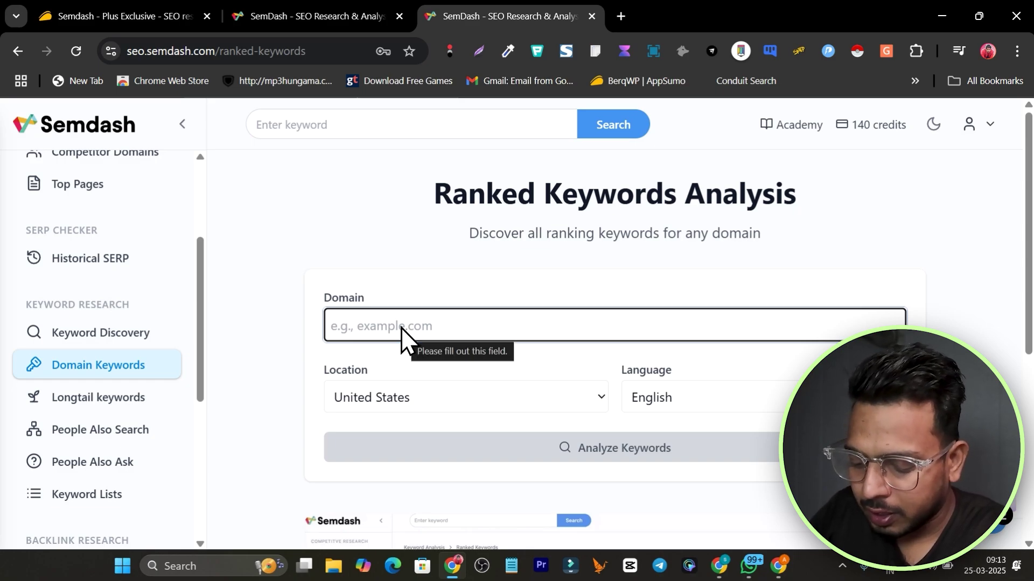
{"action": "type", "text": "snapdeal.com"}
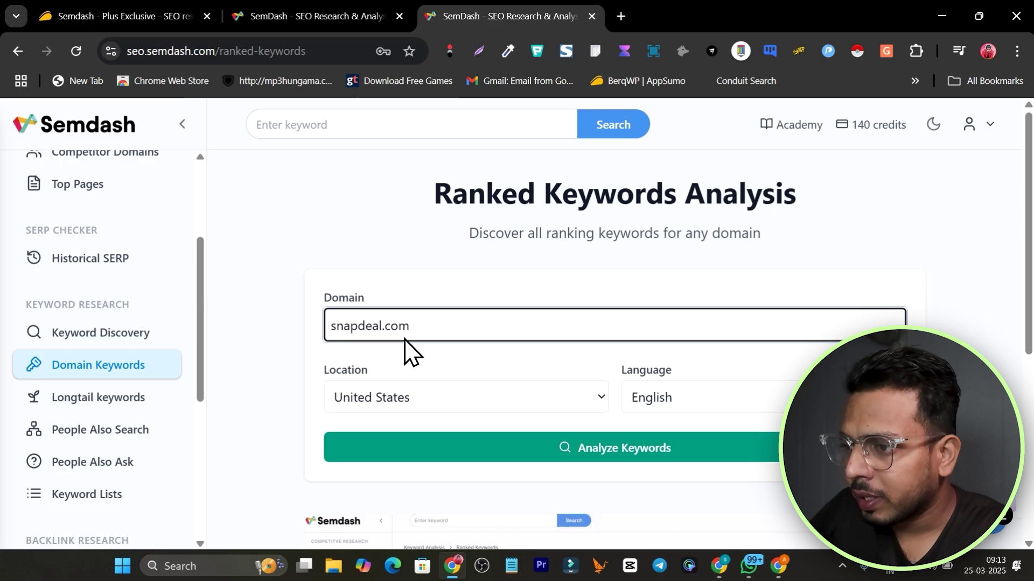
{"action": "left_click", "coordinate": [575, 451]}
{"action": "scroll", "coordinate": [455, 402], "scroll_direction": "down", "scroll_amount": 3}
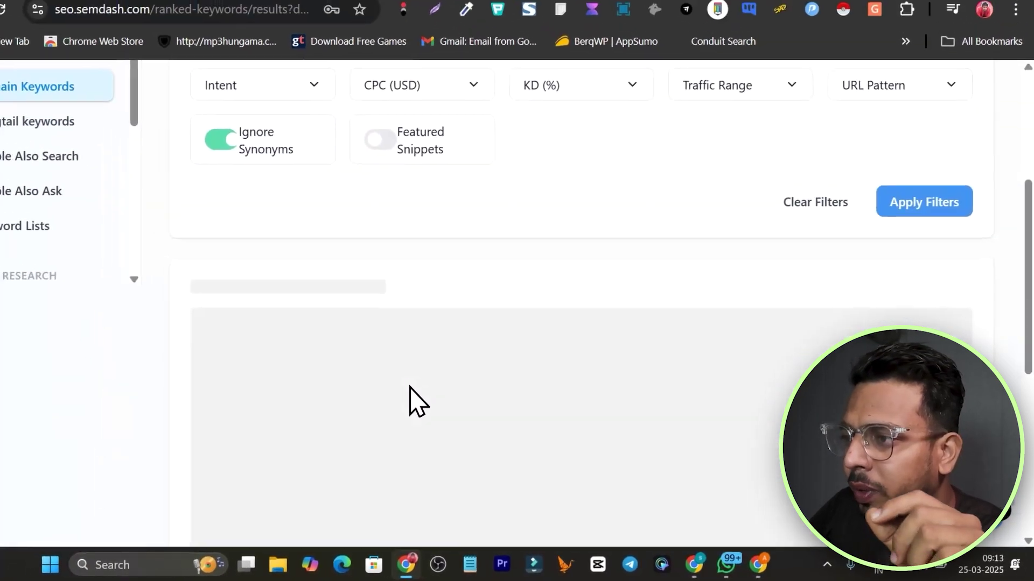
{"action": "scroll", "coordinate": [410, 401], "scroll_direction": "down", "scroll_amount": 2}
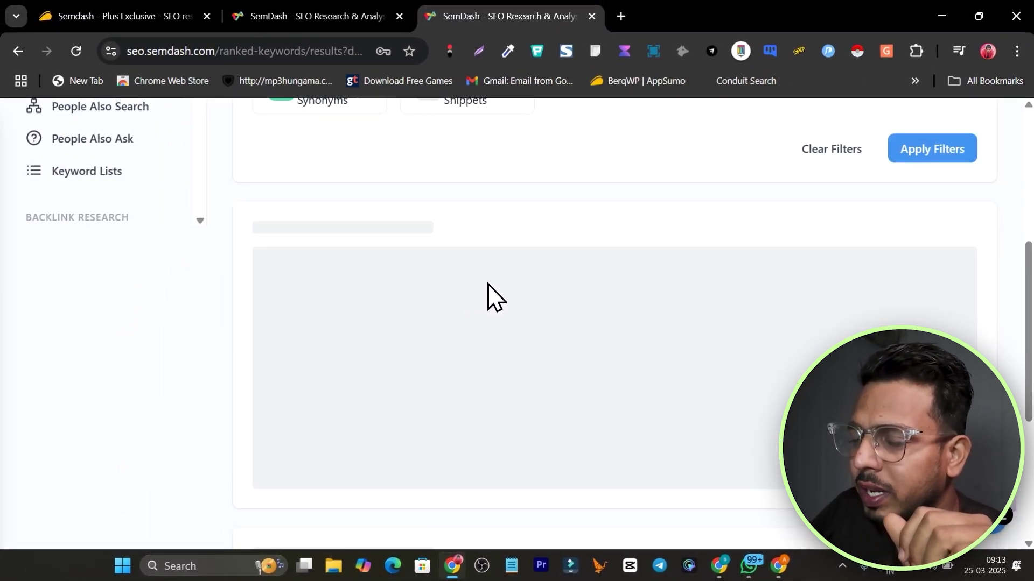
{"action": "scroll", "coordinate": [521, 302], "scroll_direction": "down", "scroll_amount": 8}
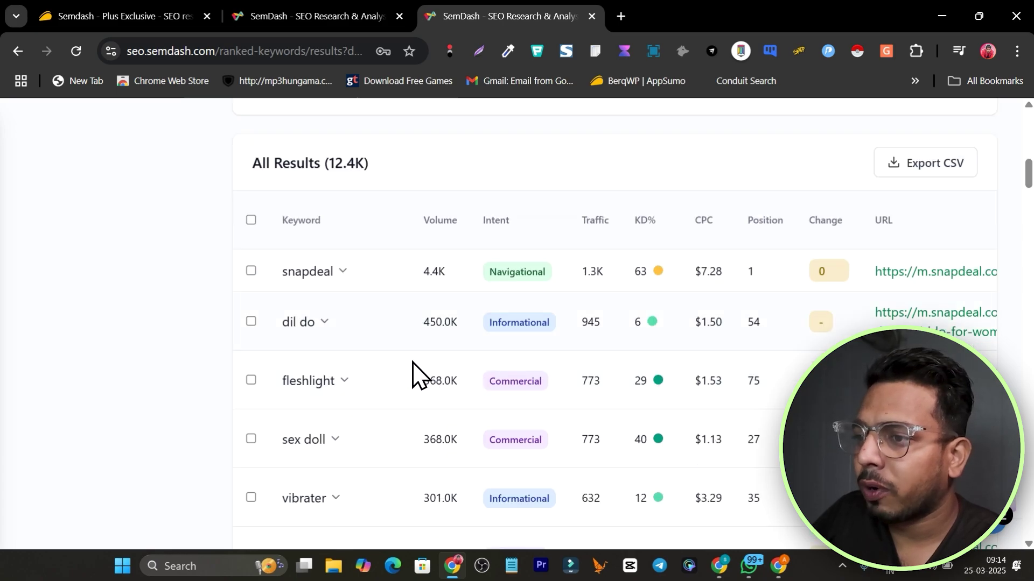
{"action": "scroll", "coordinate": [356, 283], "scroll_direction": "down", "scroll_amount": 15}
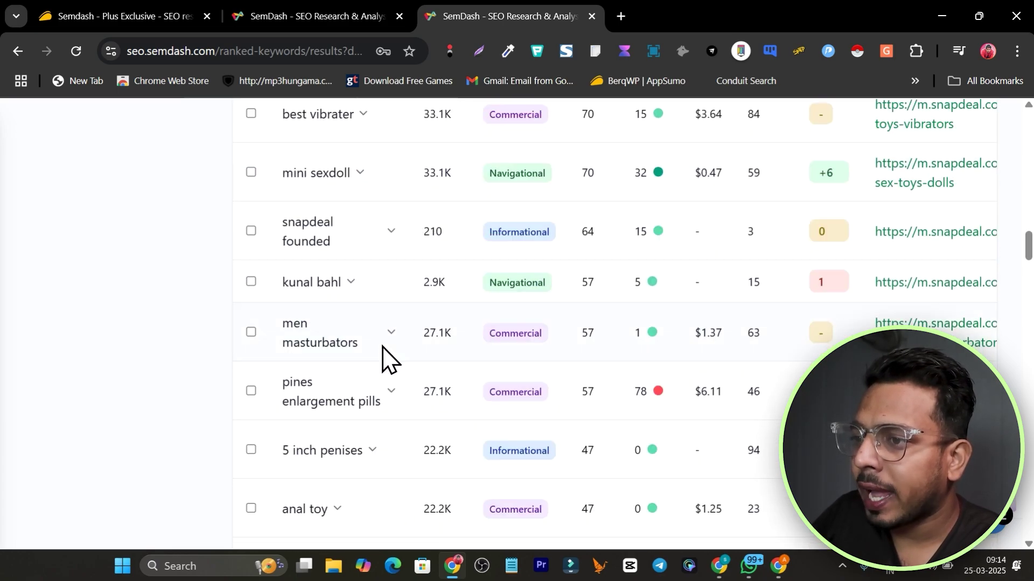
{"action": "scroll", "coordinate": [401, 449], "scroll_direction": "up", "scroll_amount": 20}
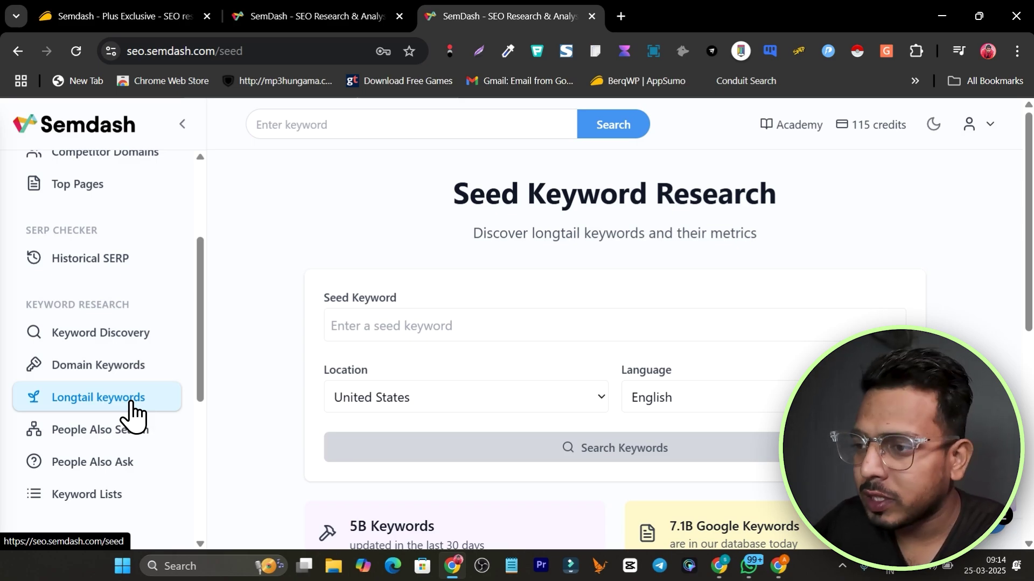
Step: Search longtail keywords for the seed 'appsumo deals' and scroll the 11 results
{"action": "left_click", "coordinate": [411, 333]}
{"action": "type", "text": "apps"}
{"action": "type", "text": "umo dea"}
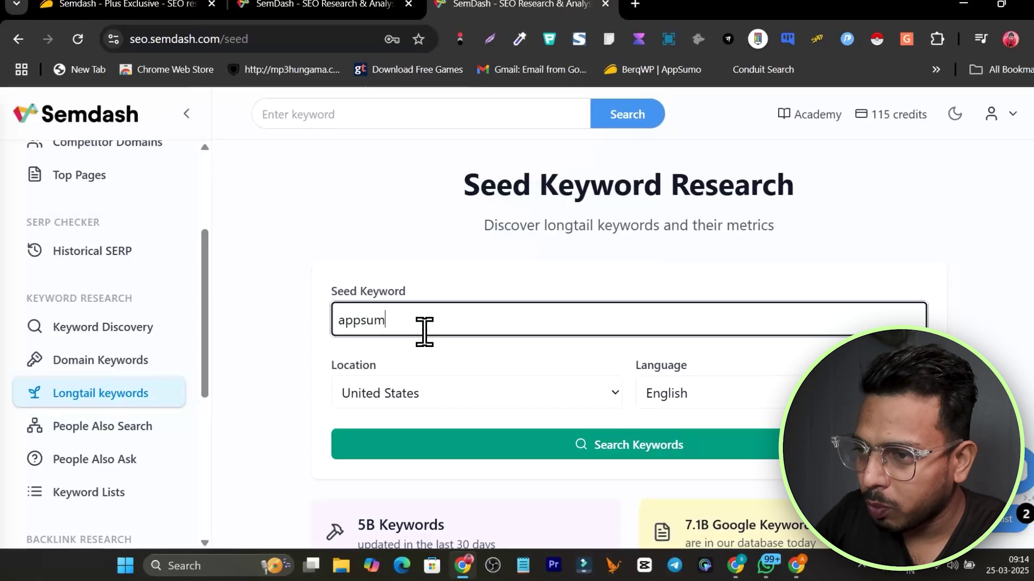
{"action": "type", "text": "ls"}
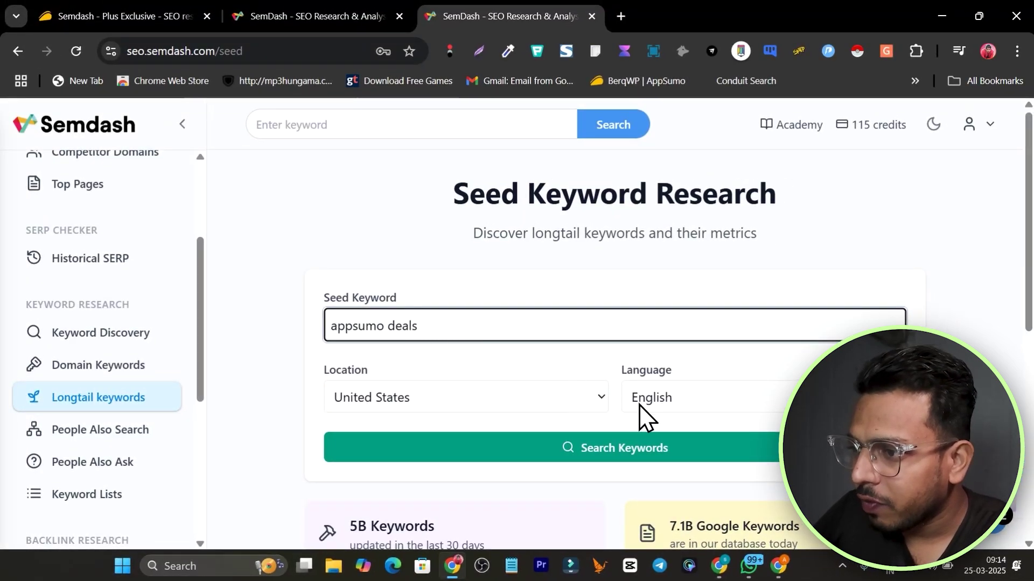
{"action": "left_click", "coordinate": [691, 446]}
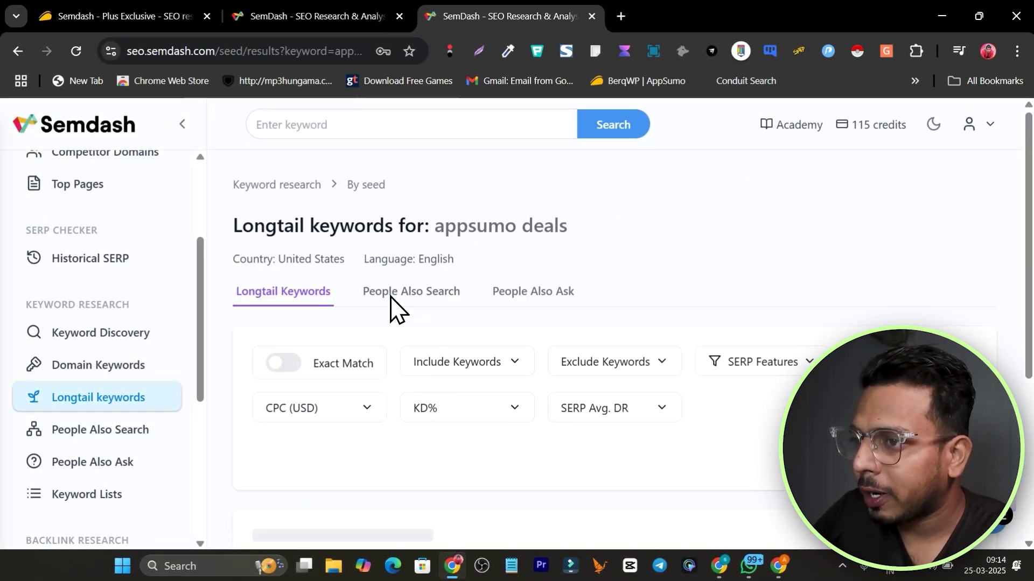
{"action": "scroll", "coordinate": [388, 361], "scroll_direction": "down", "scroll_amount": 4}
{"action": "scroll", "coordinate": [410, 350], "scroll_direction": "down", "scroll_amount": 6}
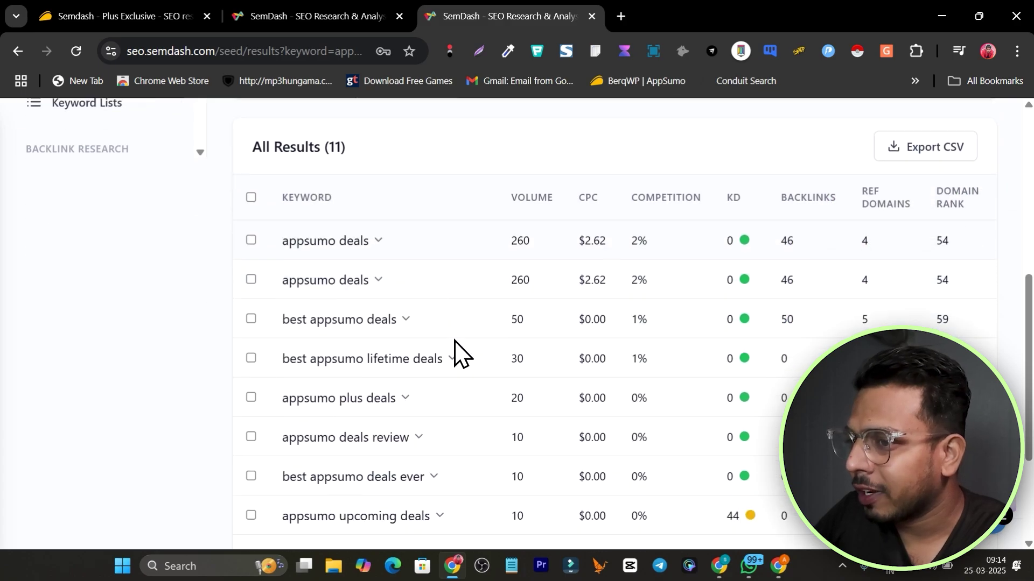
{"action": "scroll", "coordinate": [497, 302], "scroll_direction": "up", "scroll_amount": 5}
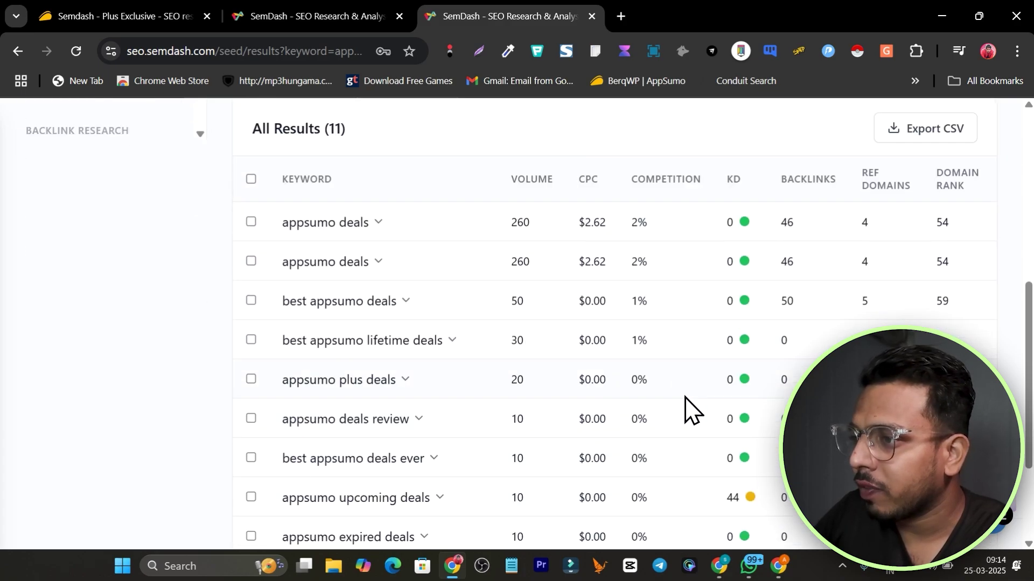
{"action": "left_click_drag", "start_coordinate": [724, 257], "coordinate": [754, 293]}
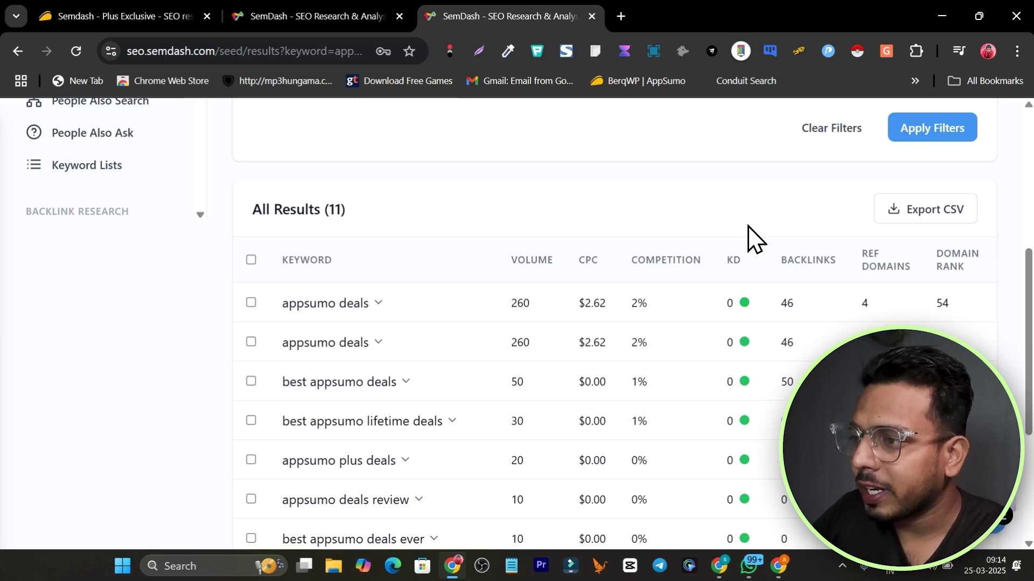
{"action": "scroll", "coordinate": [377, 309], "scroll_direction": "up", "scroll_amount": 6}
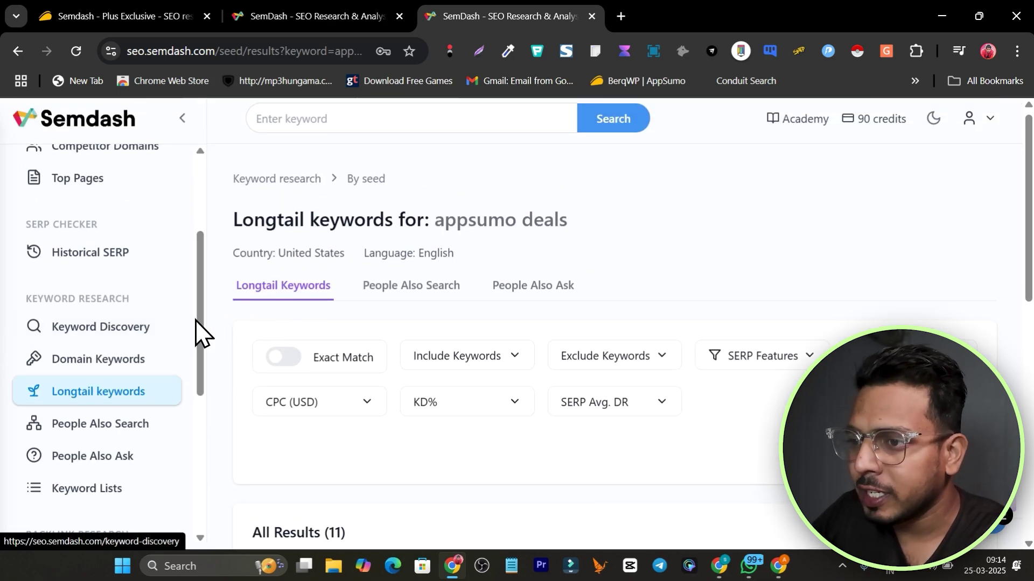
{"action": "scroll", "coordinate": [484, 366], "scroll_direction": "down", "scroll_amount": 3}
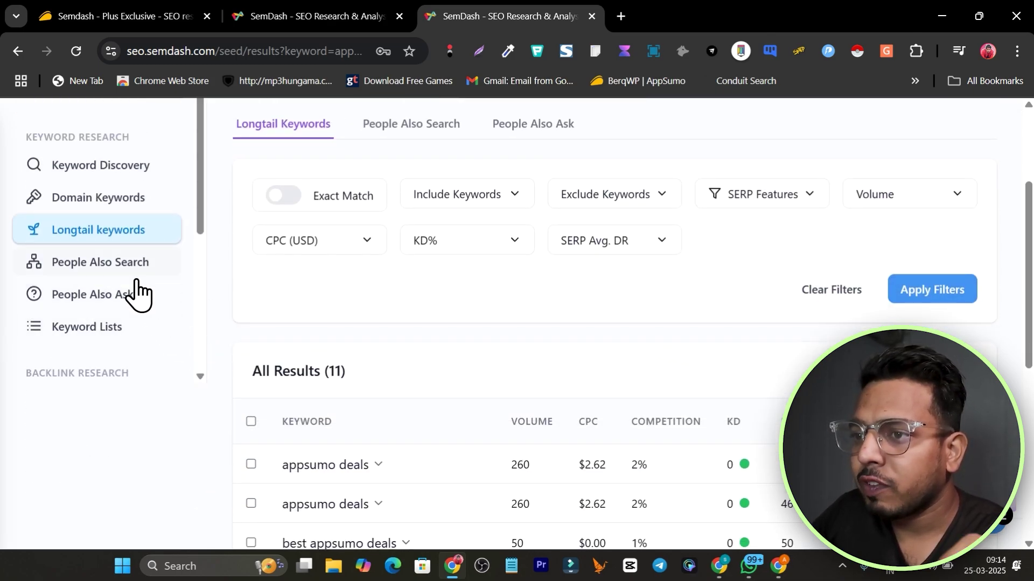
Step: Open the People Also Search tool and look over its form
{"action": "left_click", "coordinate": [96, 261]}
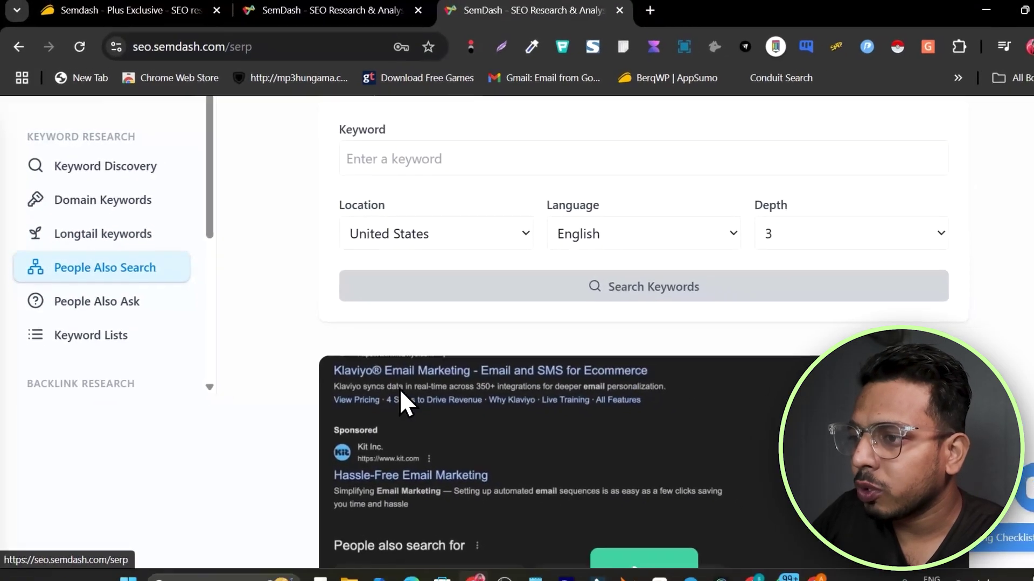
{"action": "scroll", "coordinate": [484, 376], "scroll_direction": "down", "scroll_amount": 2}
{"action": "scroll", "coordinate": [484, 376], "scroll_direction": "down", "scroll_amount": 3}
{"action": "scroll", "coordinate": [277, 339], "scroll_direction": "up", "scroll_amount": 5}
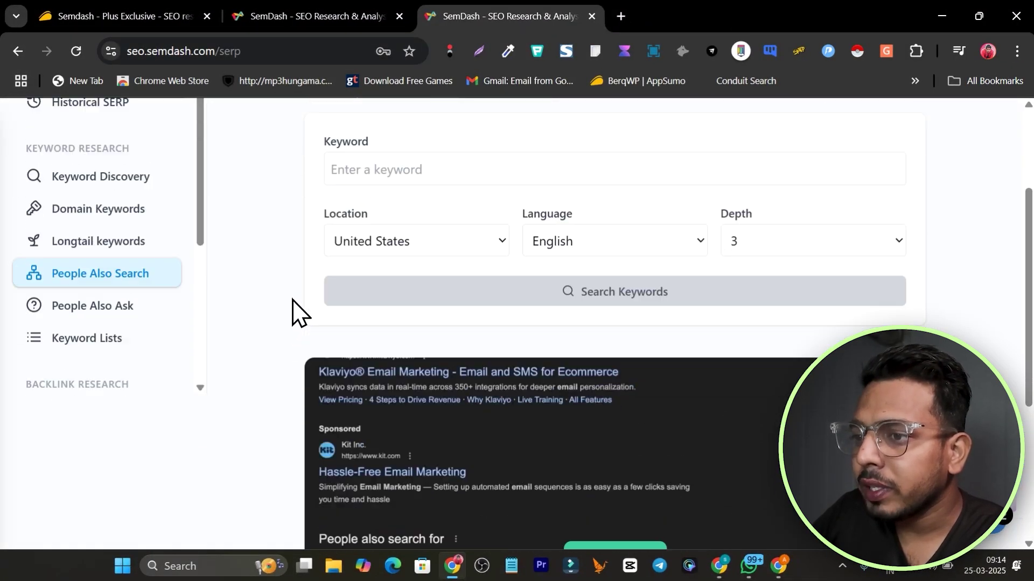
{"action": "scroll", "coordinate": [295, 311], "scroll_direction": "down", "scroll_amount": 5}
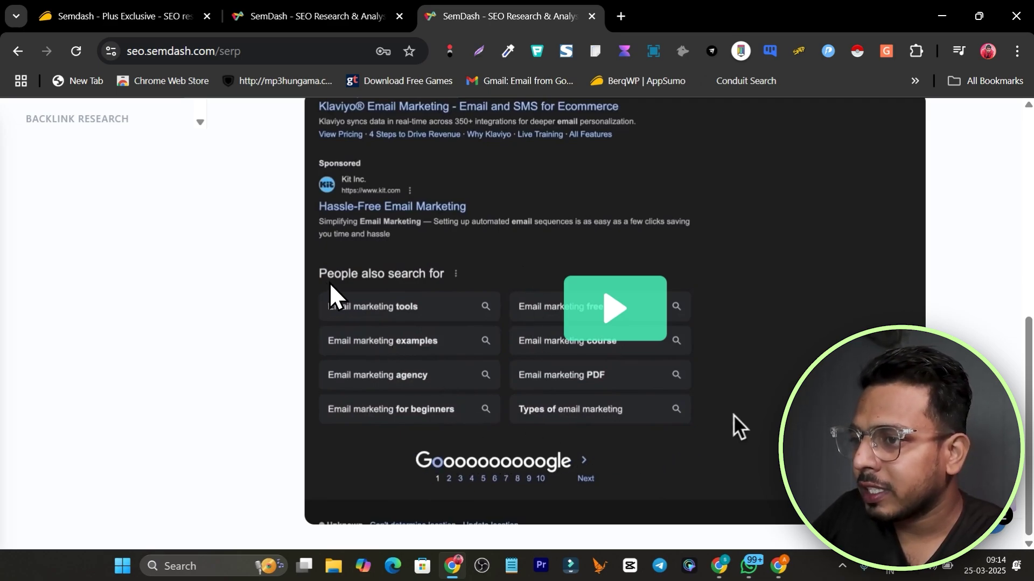
{"action": "scroll", "coordinate": [463, 253], "scroll_direction": "up", "scroll_amount": 8}
Step: Search 'appsumo deals' at depth 4 and review the 330 related keywords
{"action": "left_click", "coordinate": [384, 312]}
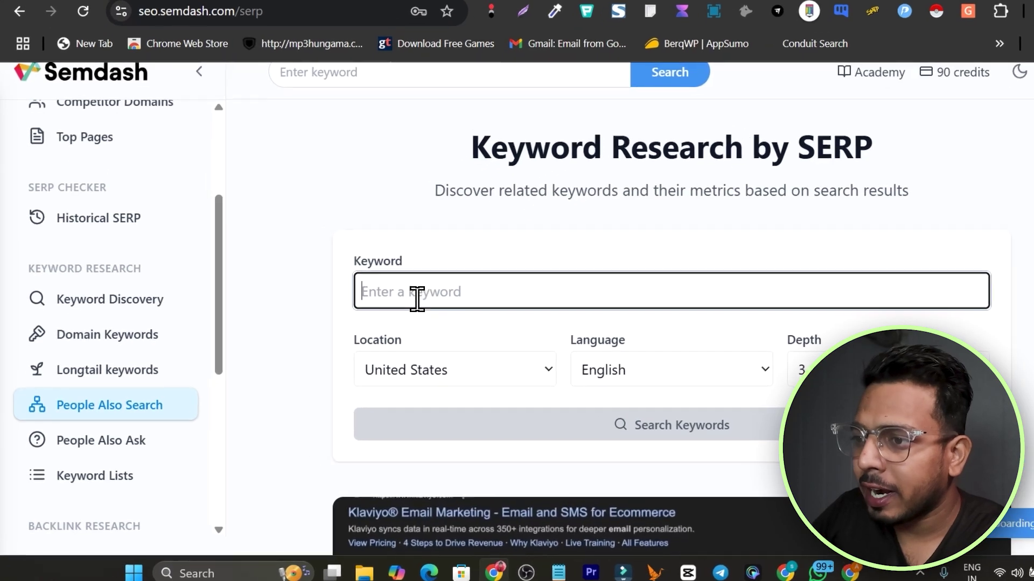
{"action": "type", "text": "appsumo deals"}
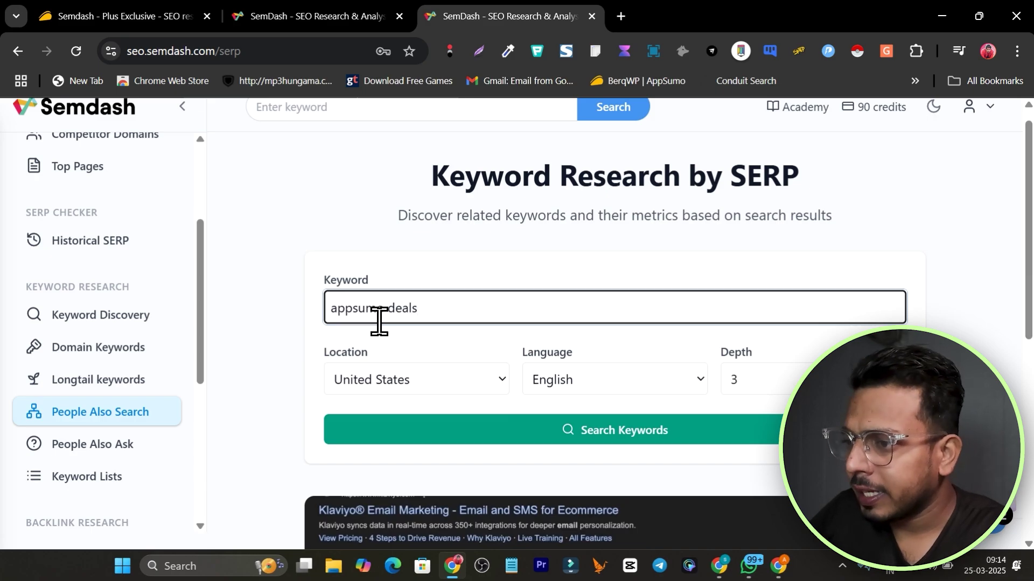
{"action": "left_click", "coordinate": [759, 380]}
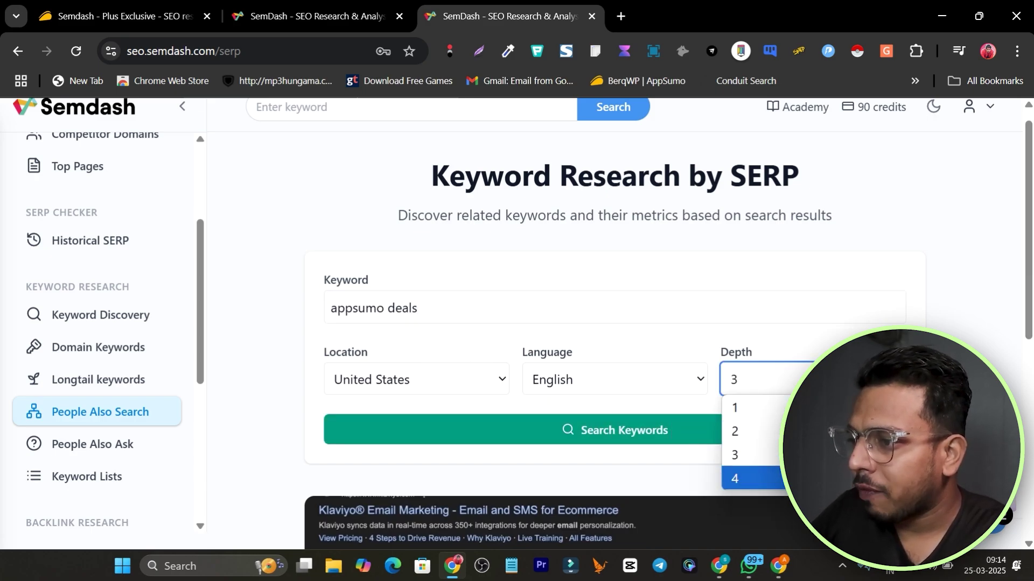
{"action": "left_click", "coordinate": [754, 478]}
{"action": "left_click", "coordinate": [590, 431]}
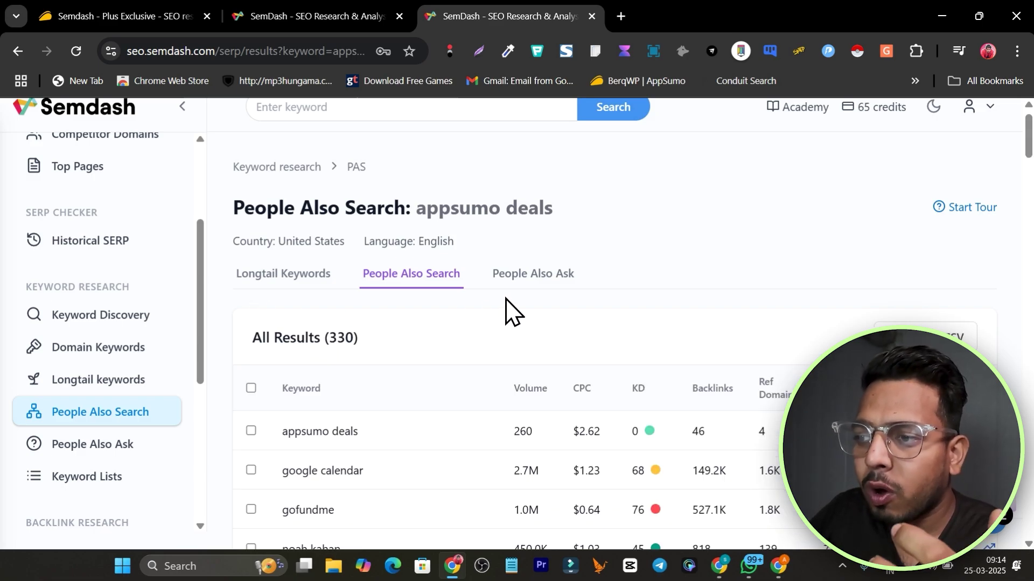
{"action": "scroll", "coordinate": [491, 346], "scroll_direction": "down", "scroll_amount": 9}
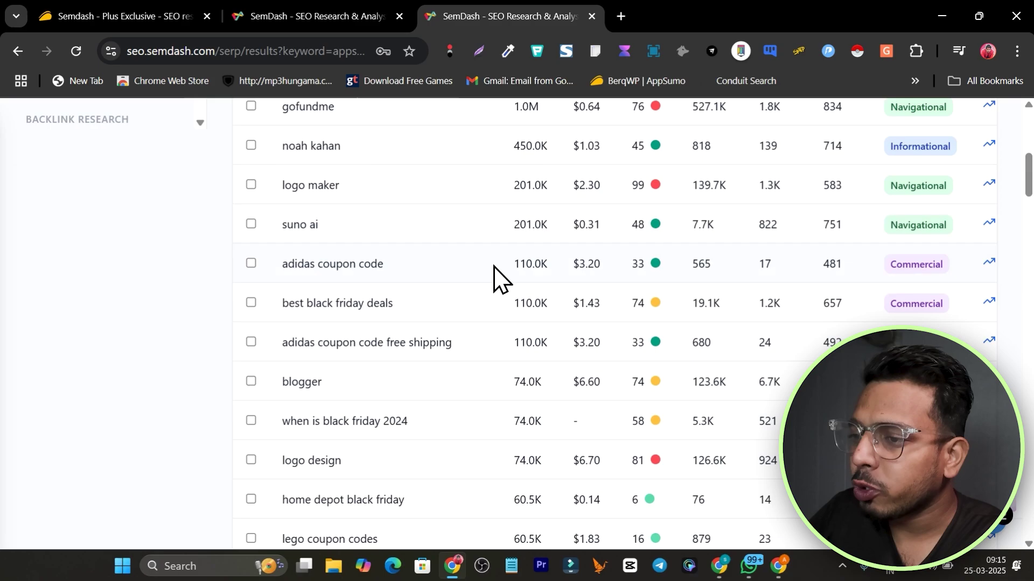
{"action": "scroll", "coordinate": [489, 437], "scroll_direction": "up", "scroll_amount": 12}
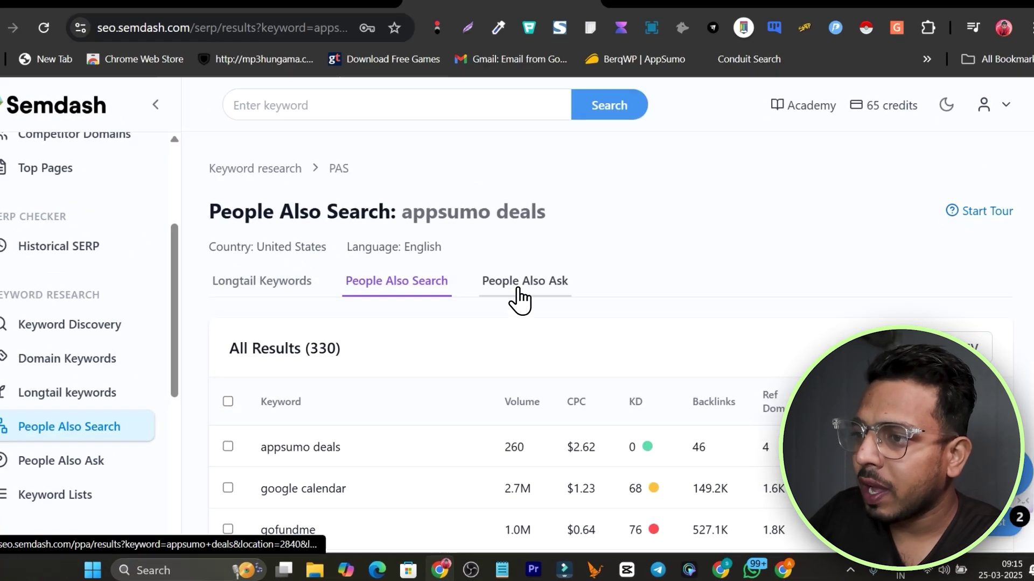
Step: Run a People Also Ask analysis for 'appsumo' and pan around the question chart
{"action": "left_click", "coordinate": [519, 299]}
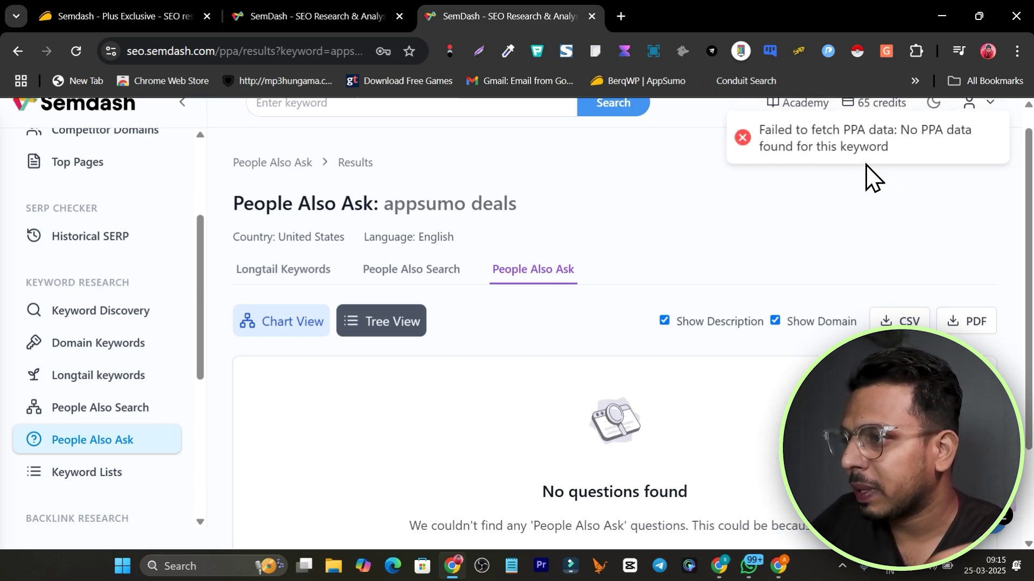
{"action": "scroll", "coordinate": [888, 183], "scroll_direction": "up", "scroll_amount": 1}
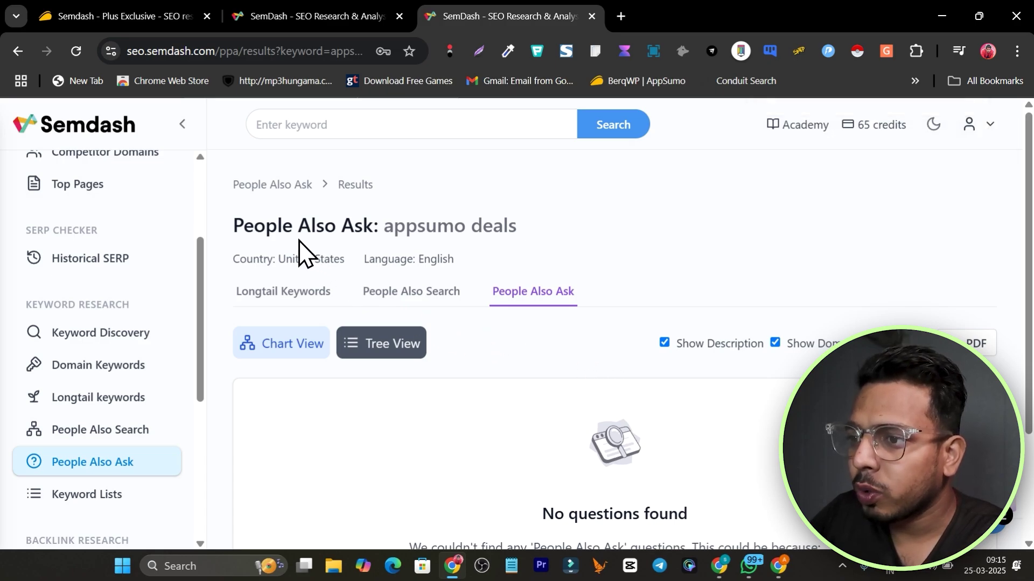
{"action": "scroll", "coordinate": [102, 474], "scroll_direction": "down", "scroll_amount": 1}
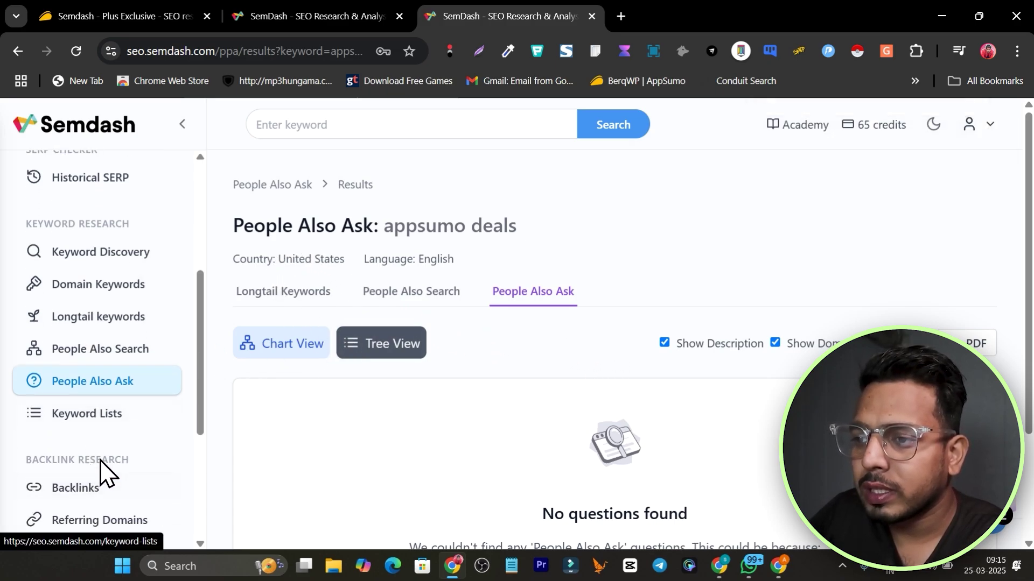
{"action": "left_click", "coordinate": [99, 382]}
{"action": "left_click", "coordinate": [452, 360]}
{"action": "type", "text": "a"}
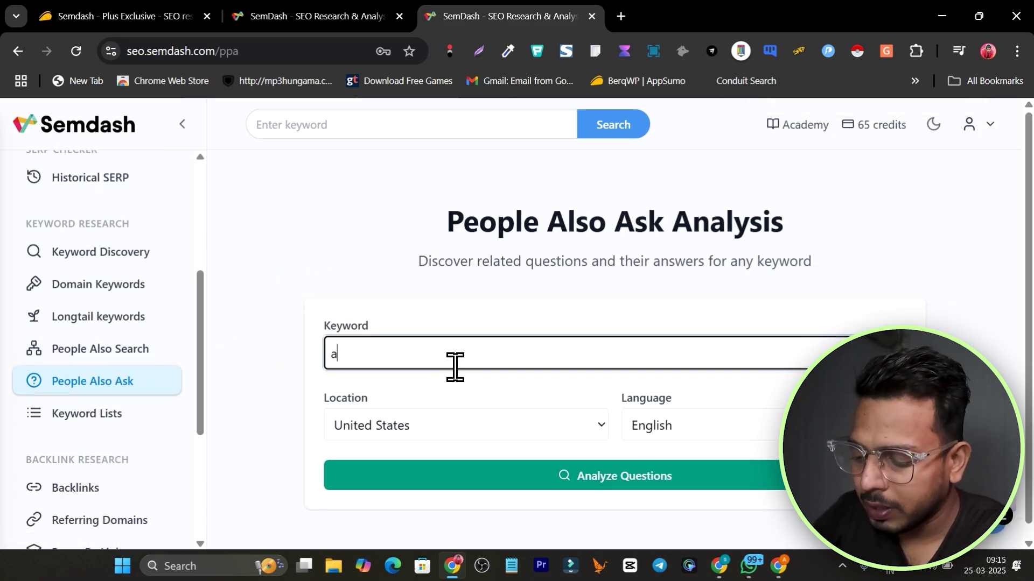
{"action": "type", "text": "ppsumo"}
{"action": "left_click", "coordinate": [622, 474]}
{"action": "scroll", "coordinate": [510, 339], "scroll_direction": "down", "scroll_amount": 1}
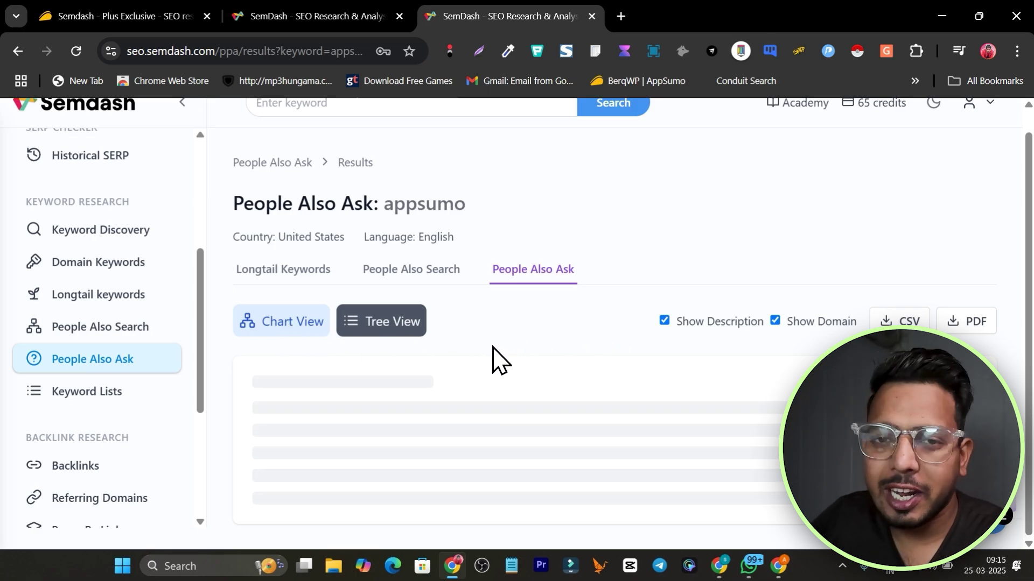
{"action": "scroll", "coordinate": [590, 315], "scroll_direction": "down", "scroll_amount": 1}
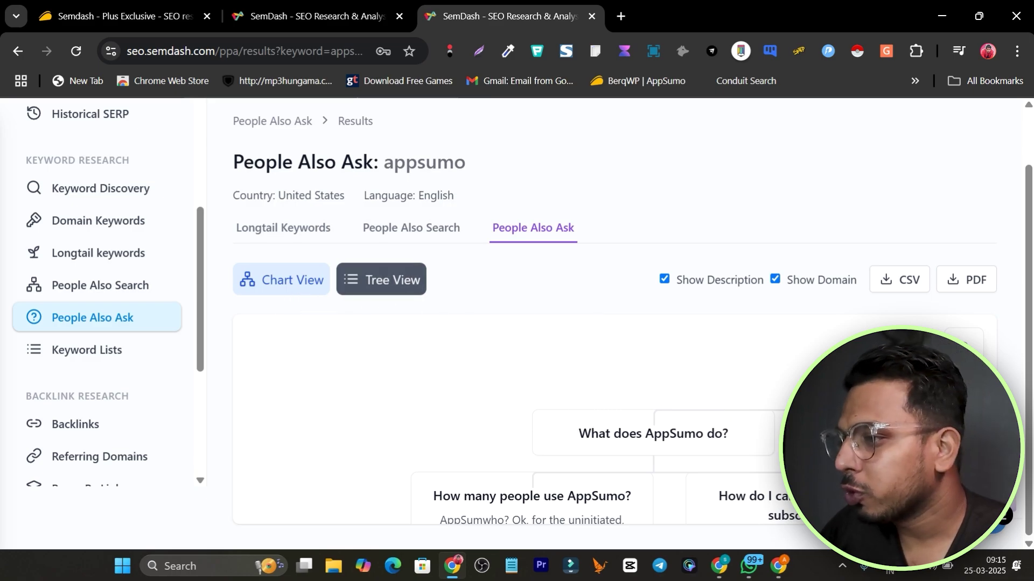
{"action": "left_click_drag", "start_coordinate": [653, 442], "coordinate": [462, 357]}
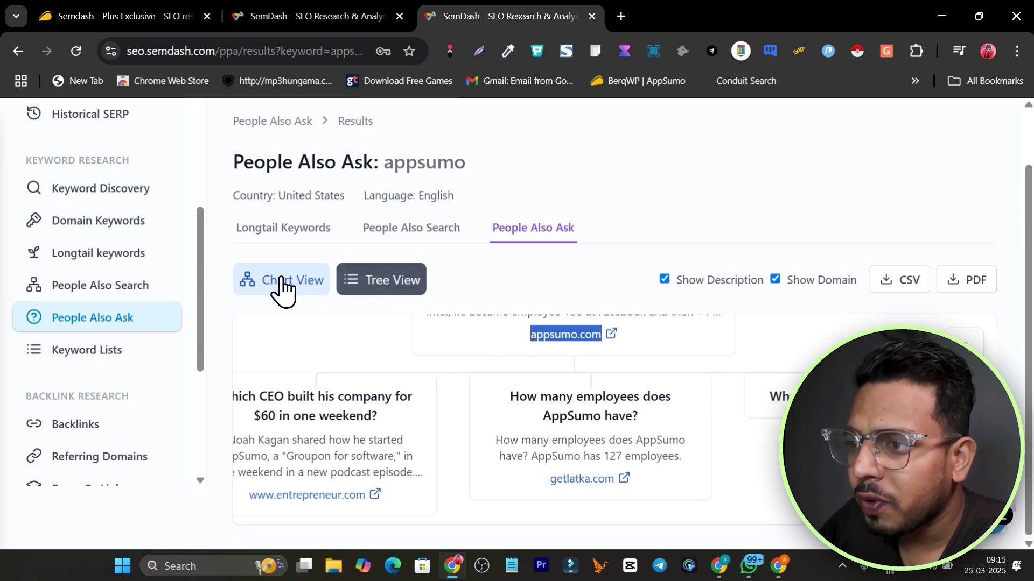
Step: In Tree View, expand and collapse 'What does AppSumo do?' and 'Who is the CEO of AppSumo?'
{"action": "left_click", "coordinate": [393, 293]}
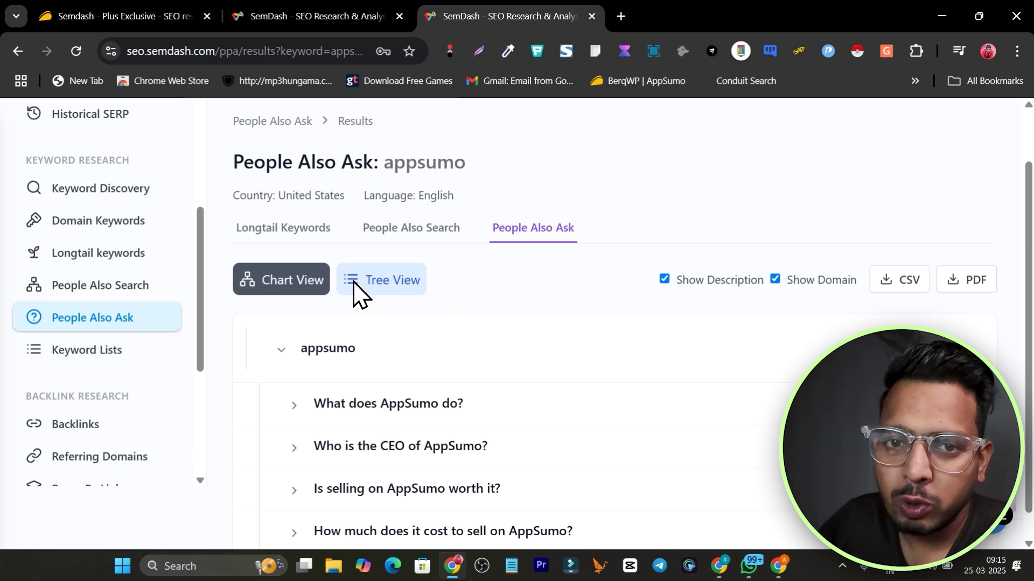
{"action": "scroll", "coordinate": [377, 301], "scroll_direction": "down", "scroll_amount": 1}
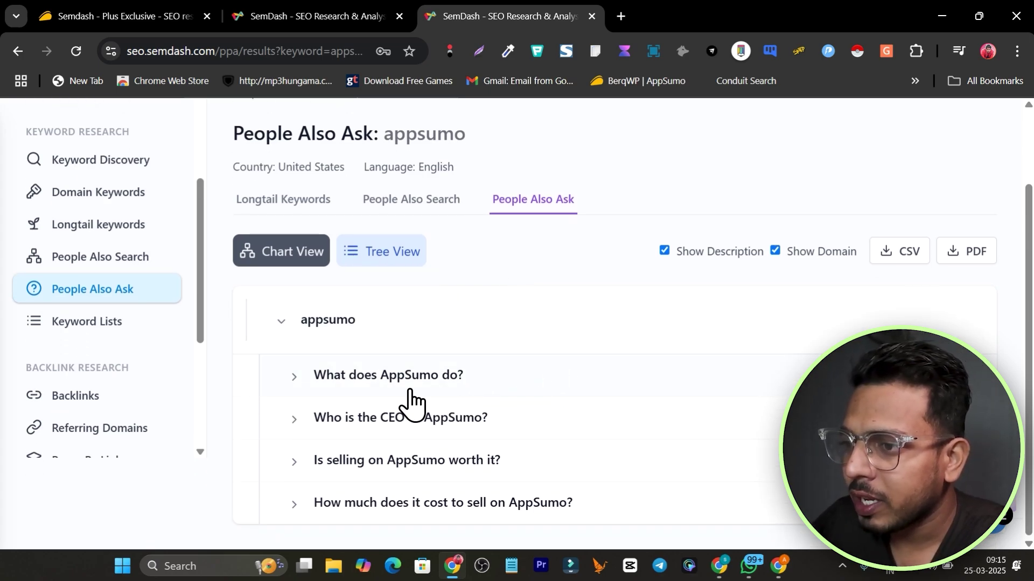
{"action": "left_click", "coordinate": [297, 383]}
{"action": "scroll", "coordinate": [344, 404], "scroll_direction": "down", "scroll_amount": 4}
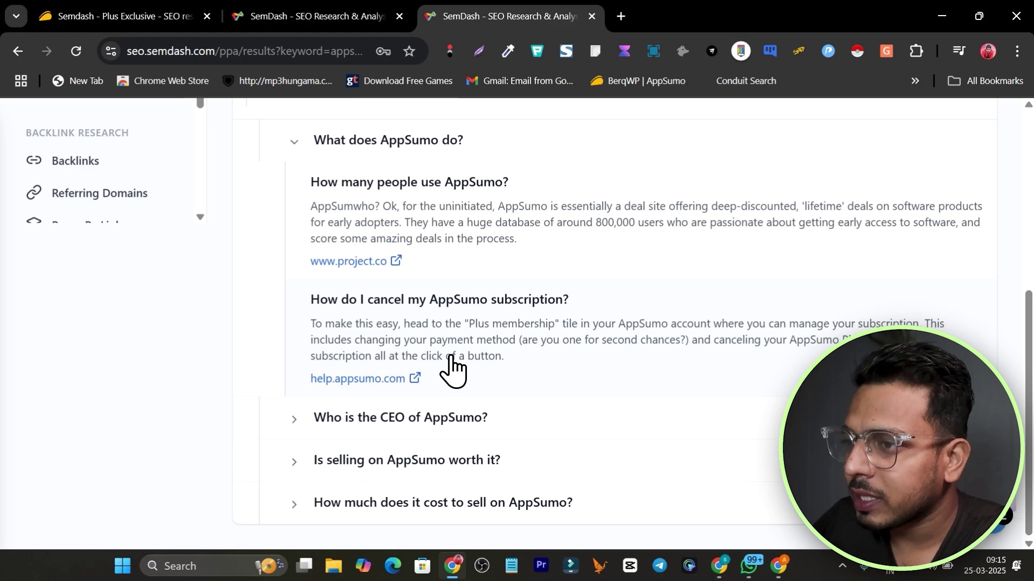
{"action": "scroll", "coordinate": [455, 361], "scroll_direction": "up", "scroll_amount": 5}
{"action": "left_click", "coordinate": [294, 383]}
{"action": "scroll", "coordinate": [295, 404], "scroll_direction": "down", "scroll_amount": 1}
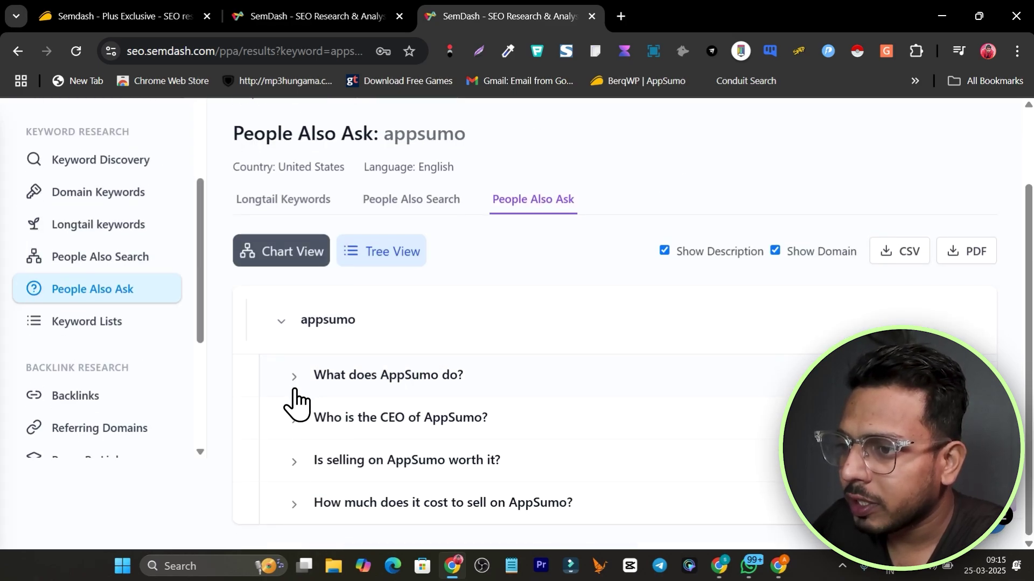
{"action": "left_click", "coordinate": [293, 417]}
{"action": "scroll", "coordinate": [377, 414], "scroll_direction": "down", "scroll_amount": 5}
{"action": "scroll", "coordinate": [339, 296], "scroll_direction": "up", "scroll_amount": 4}
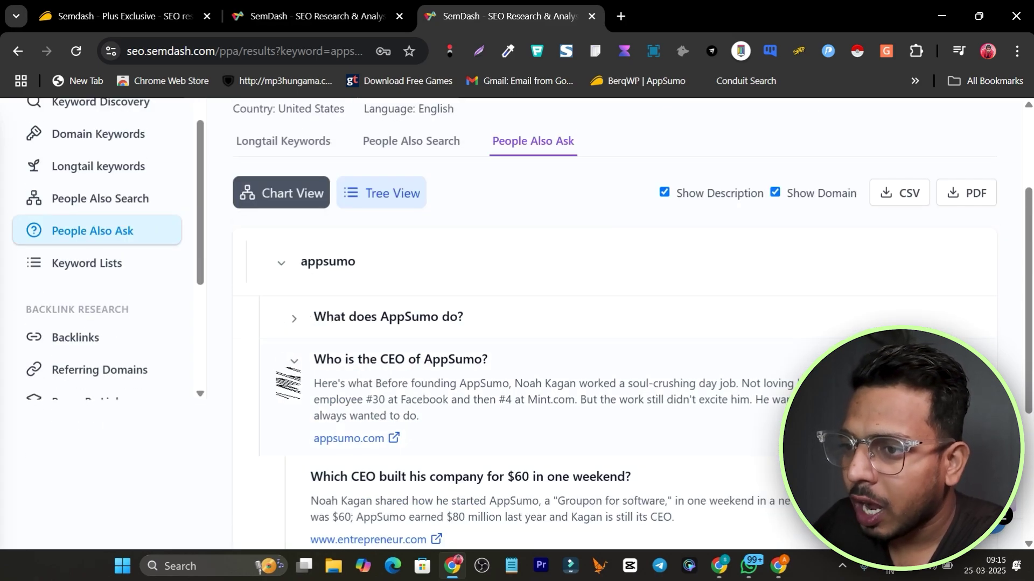
{"action": "left_click", "coordinate": [293, 370]}
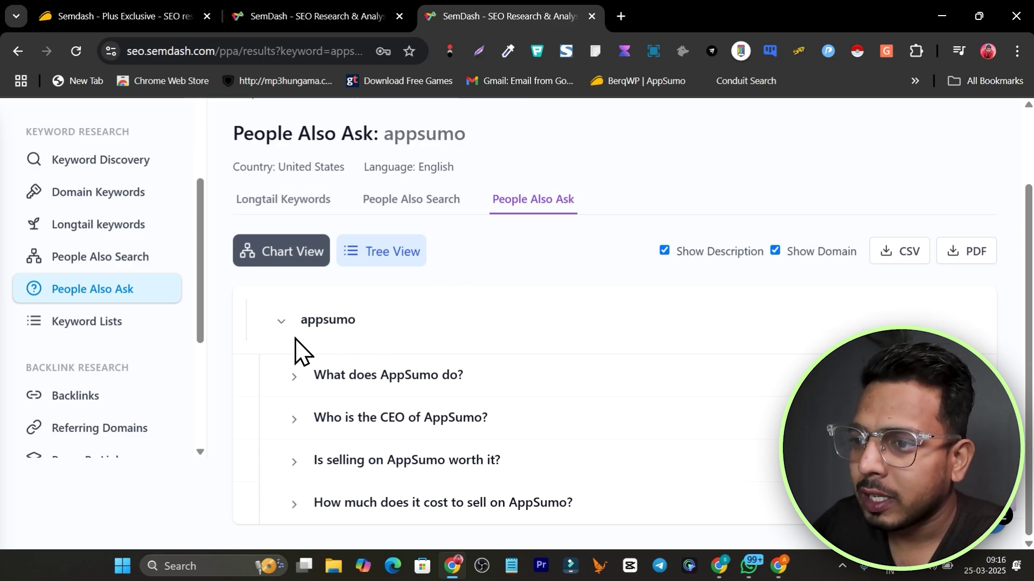
{"action": "scroll", "coordinate": [103, 355], "scroll_direction": "down", "scroll_amount": 3}
Step: Run a backlink analysis for the domain saas-guru.info
{"action": "left_click", "coordinate": [80, 237]}
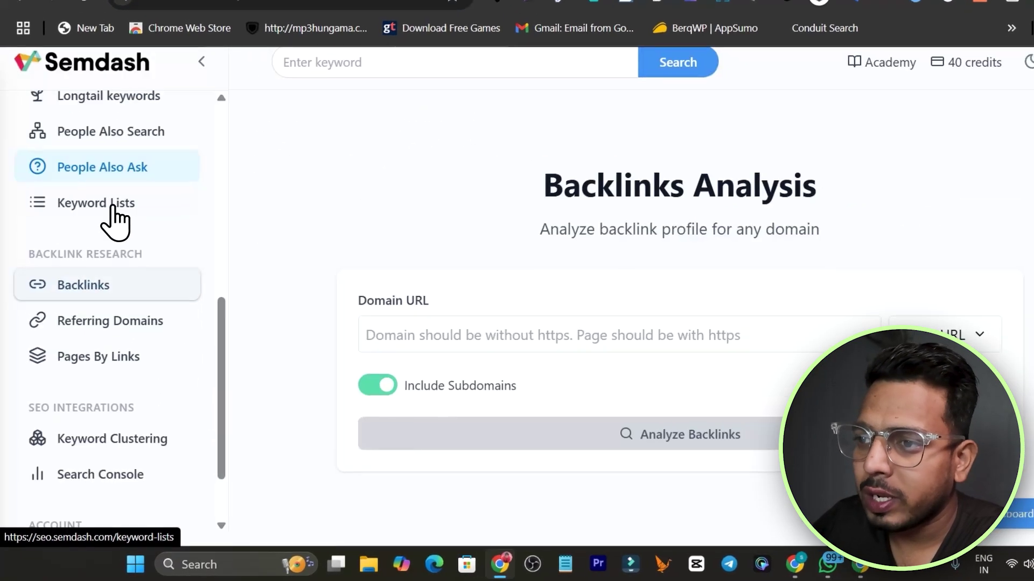
{"action": "left_click", "coordinate": [488, 335]}
{"action": "type", "text": "s"}
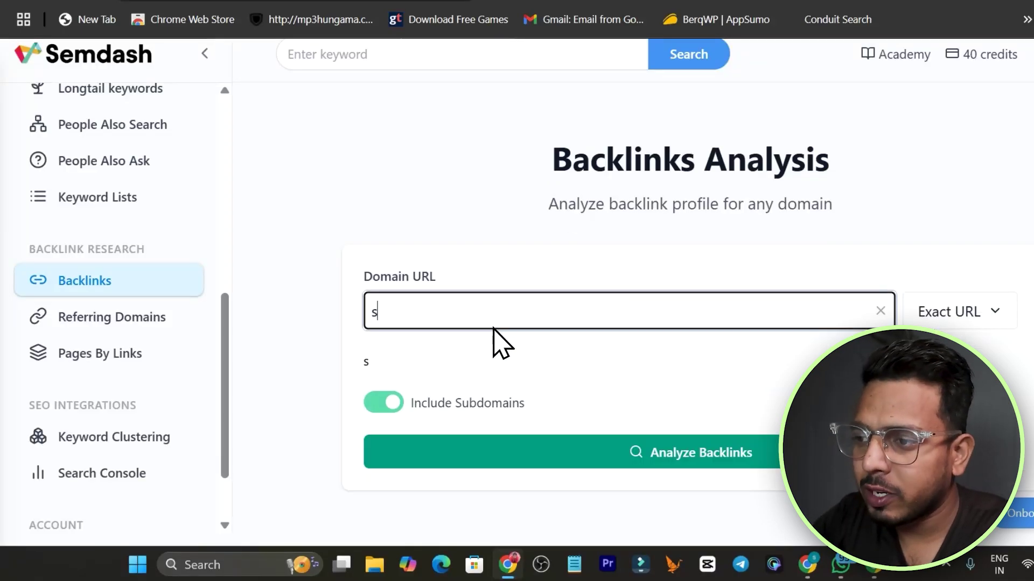
{"action": "type", "text": "aas-guru.info"}
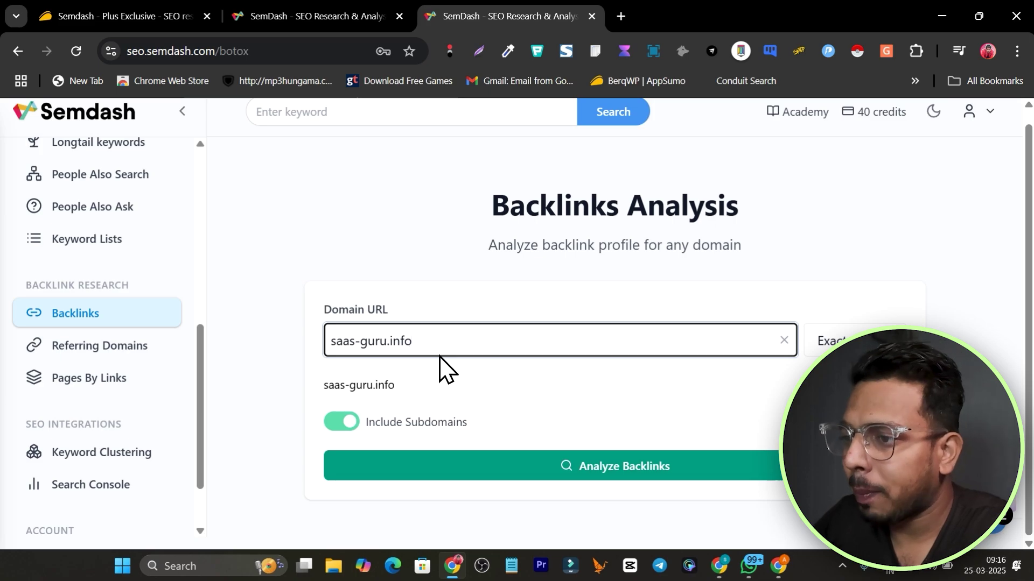
{"action": "left_click", "coordinate": [622, 466]}
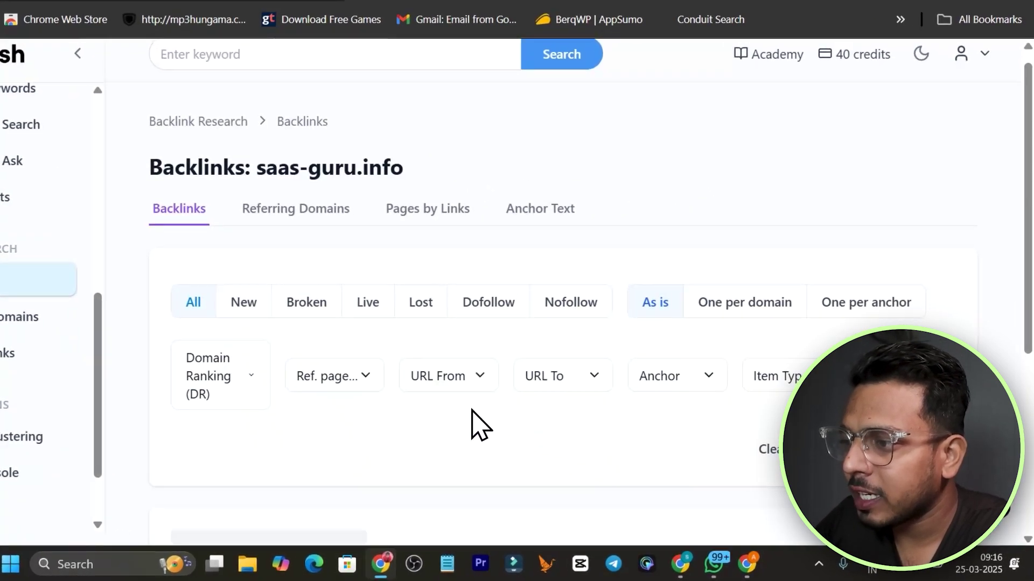
Step: Scroll through the table of 69 backlinks, noting the ones marked Broken
{"action": "scroll", "coordinate": [471, 425], "scroll_direction": "down", "scroll_amount": 5}
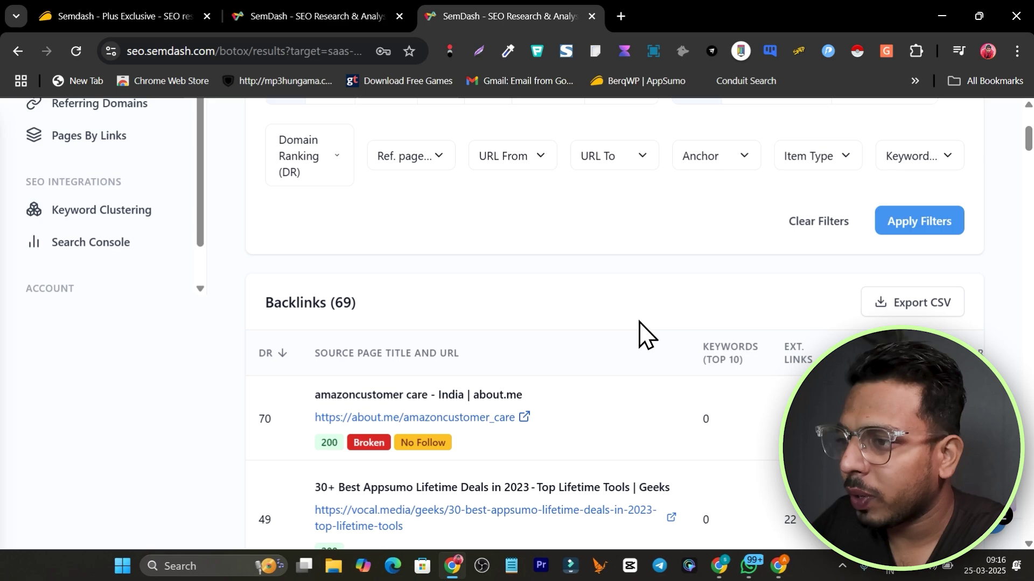
{"action": "scroll", "coordinate": [617, 353], "scroll_direction": "up", "scroll_amount": 4}
{"action": "scroll", "coordinate": [688, 346], "scroll_direction": "down", "scroll_amount": 6}
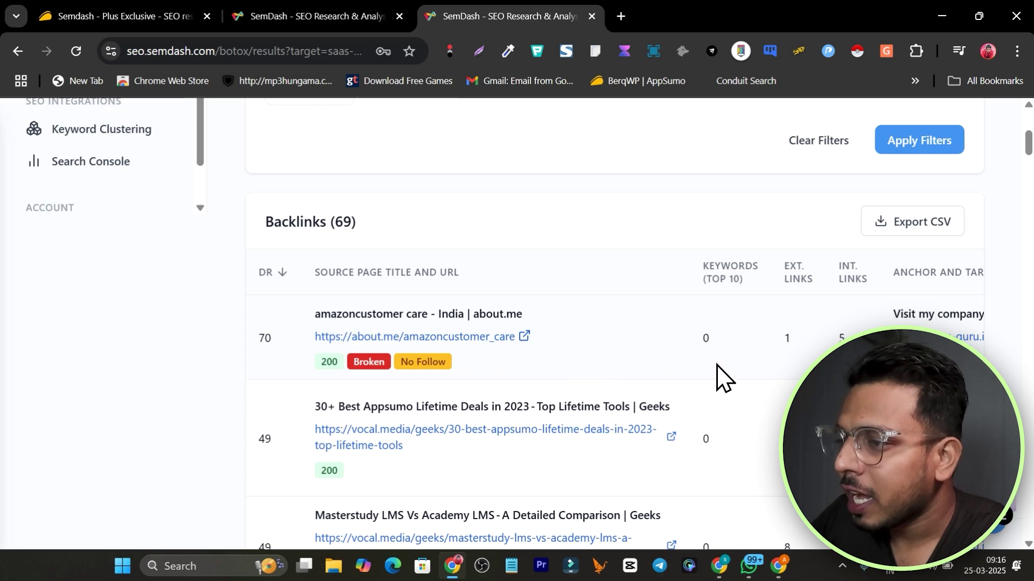
{"action": "scroll", "coordinate": [747, 364], "scroll_direction": "down", "scroll_amount": 8}
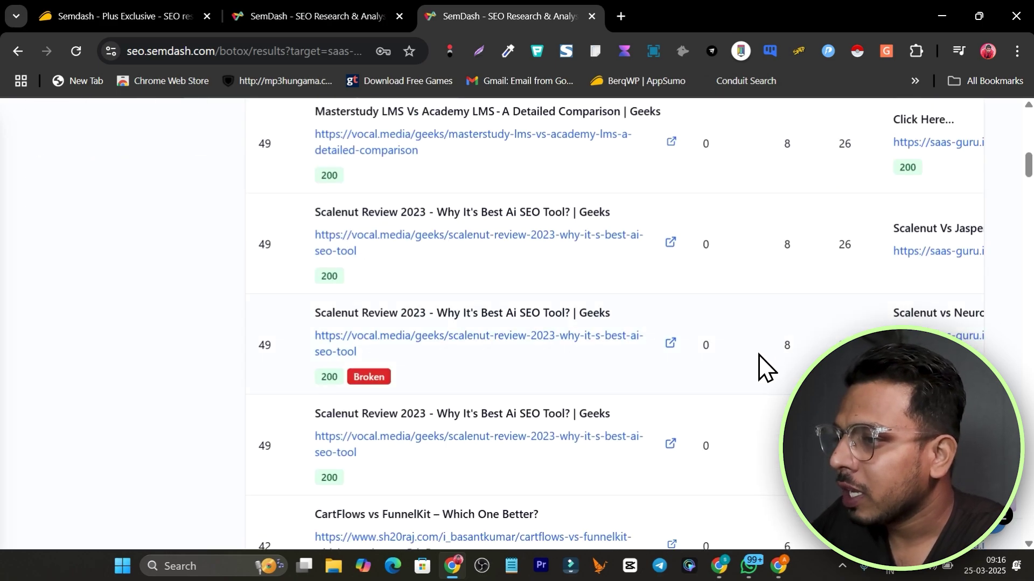
{"action": "scroll", "coordinate": [760, 362], "scroll_direction": "up", "scroll_amount": 8}
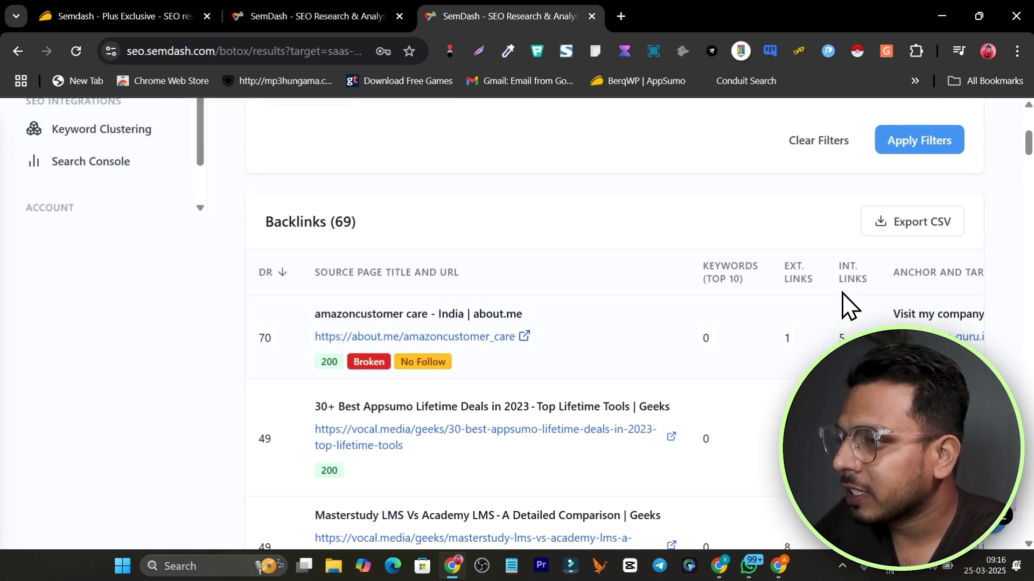
{"action": "scroll", "coordinate": [743, 316], "scroll_direction": "down", "scroll_amount": 20}
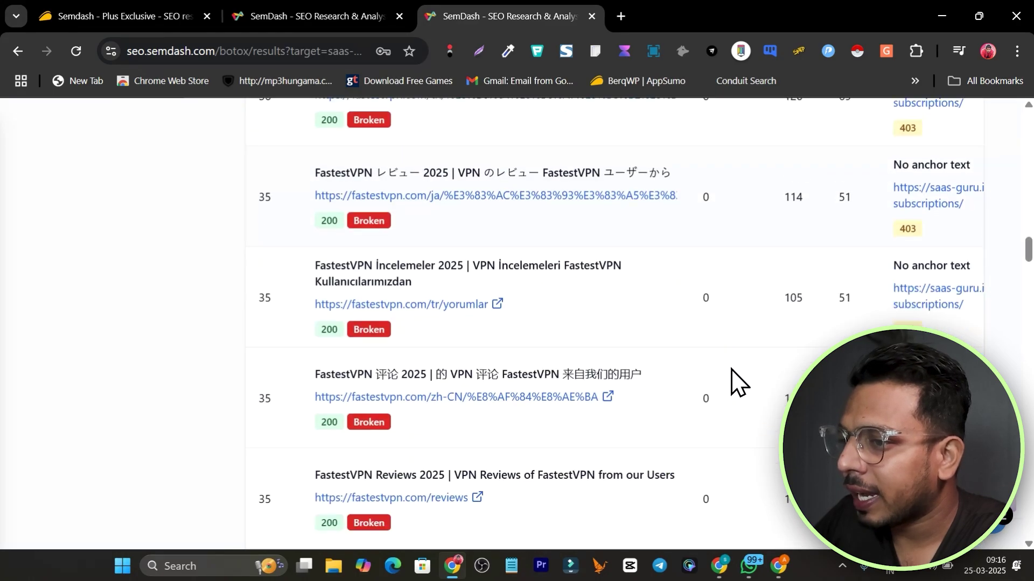
{"action": "scroll", "coordinate": [732, 397], "scroll_direction": "down", "scroll_amount": 20}
{"action": "scroll", "coordinate": [722, 434], "scroll_direction": "up", "scroll_amount": 6}
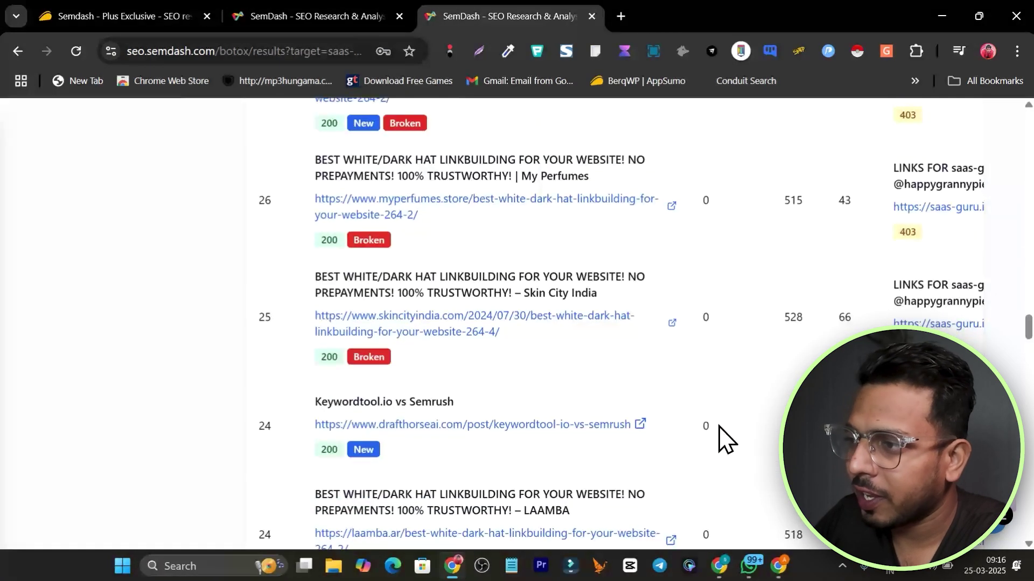
{"action": "scroll", "coordinate": [722, 434], "scroll_direction": "up", "scroll_amount": 20}
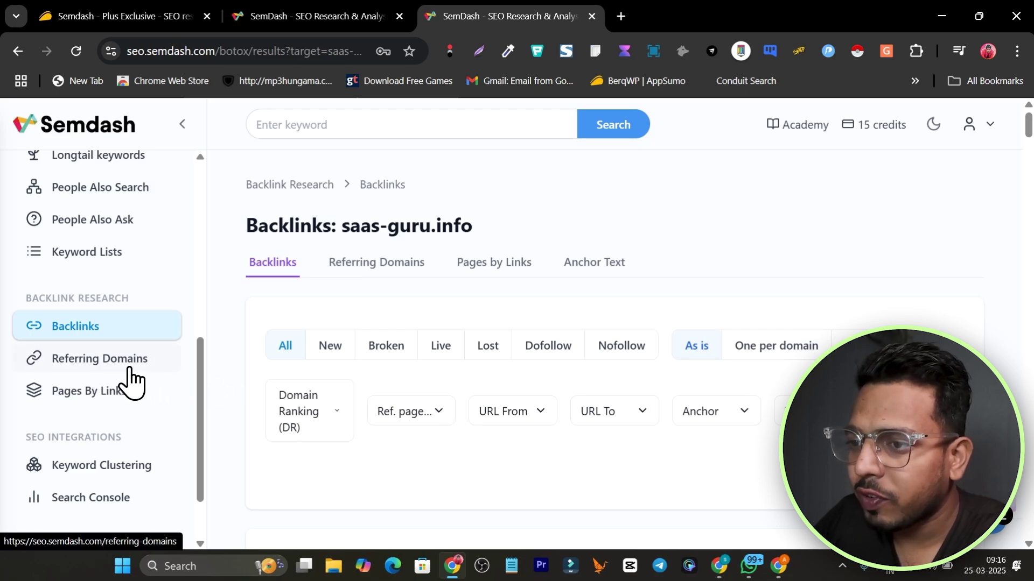
Step: Pass through Referring Domains and Pages By Links to reach the Keyword Clustering tool
{"action": "left_click", "coordinate": [94, 371]}
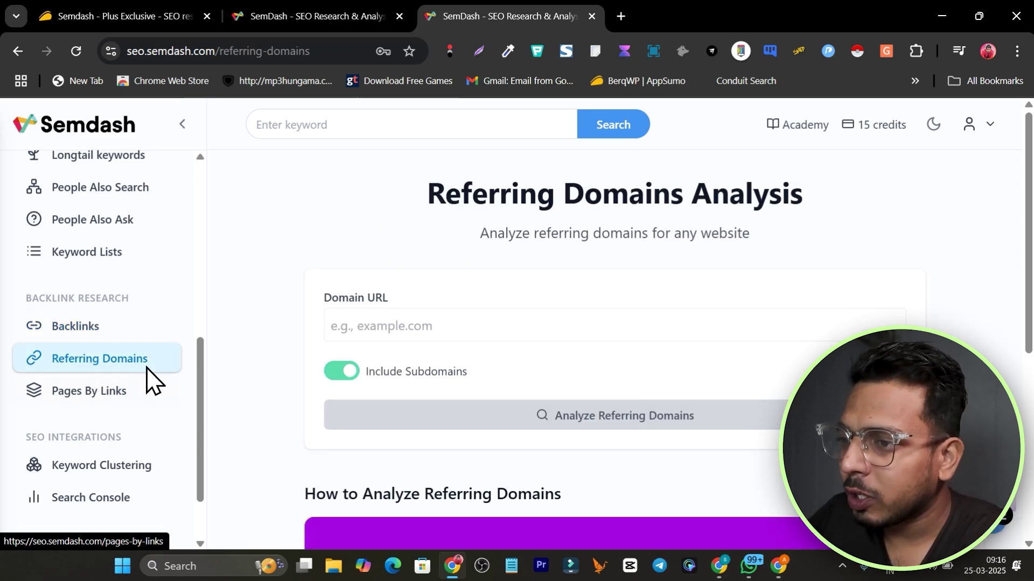
{"action": "left_click", "coordinate": [74, 399]}
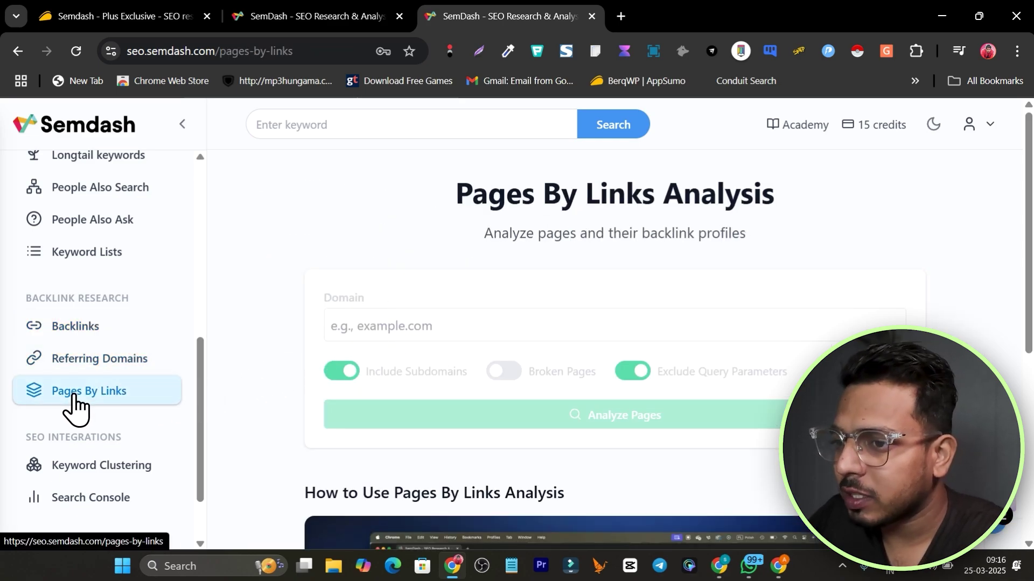
{"action": "scroll", "coordinate": [201, 419], "scroll_direction": "down", "scroll_amount": 2}
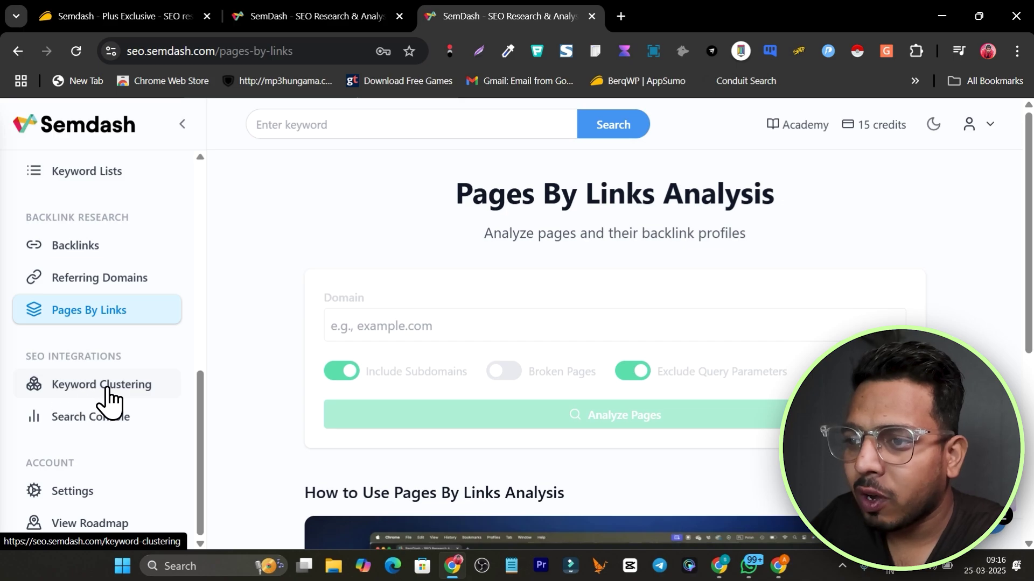
{"action": "left_click", "coordinate": [60, 402]}
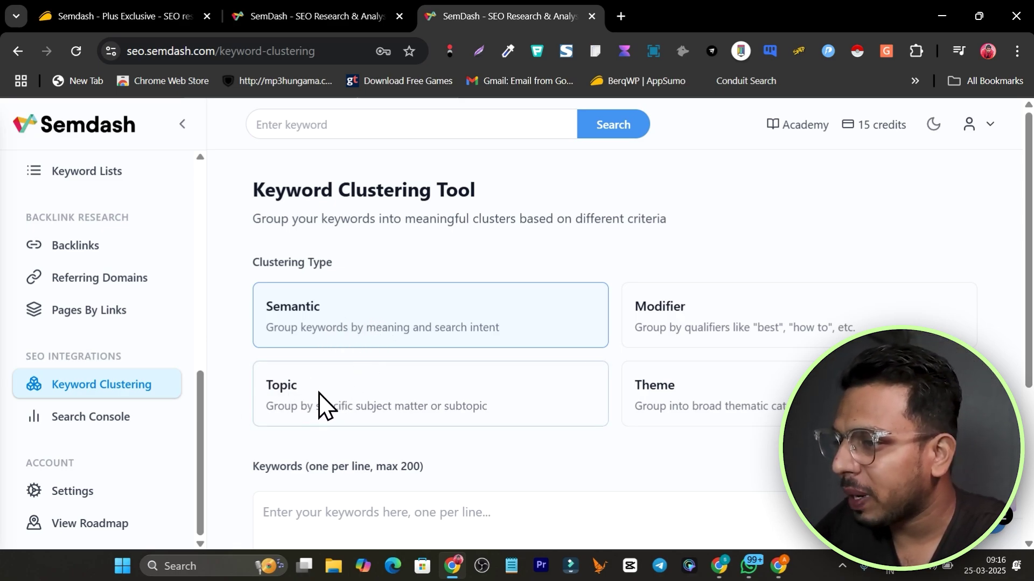
Step: Cluster the keyword 'Appsumo deals' by Topic and dismiss the OpenAI API key request
{"action": "left_click", "coordinate": [443, 417]}
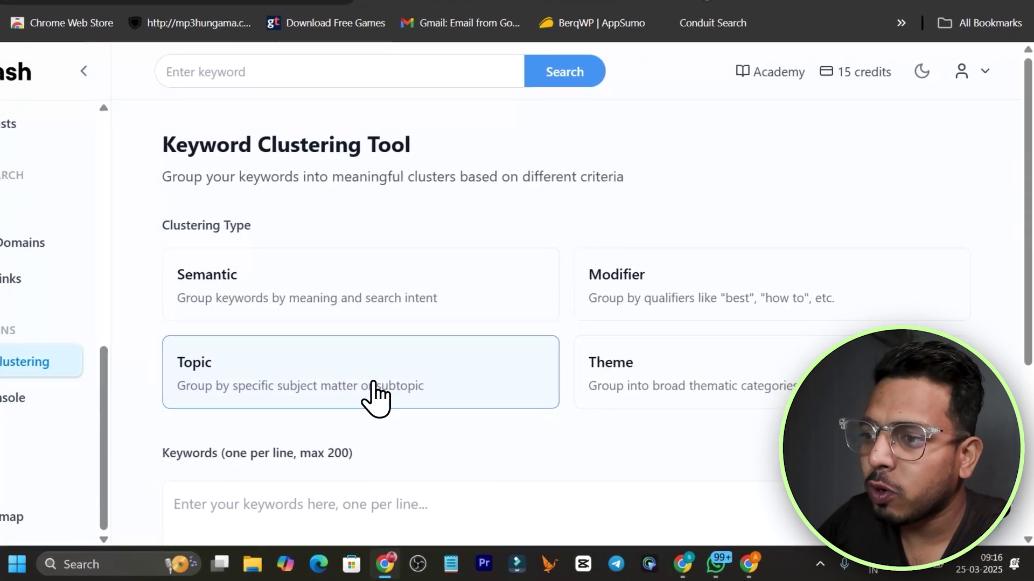
{"action": "scroll", "coordinate": [375, 399], "scroll_direction": "down", "scroll_amount": 5}
{"action": "left_click", "coordinate": [279, 290]}
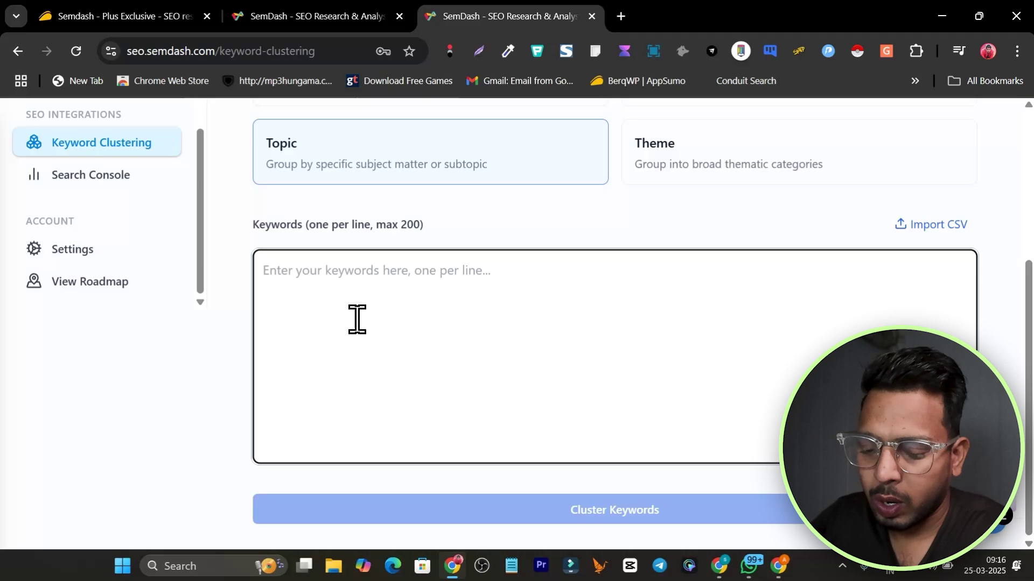
{"action": "type", "text": "Appsumo deals"}
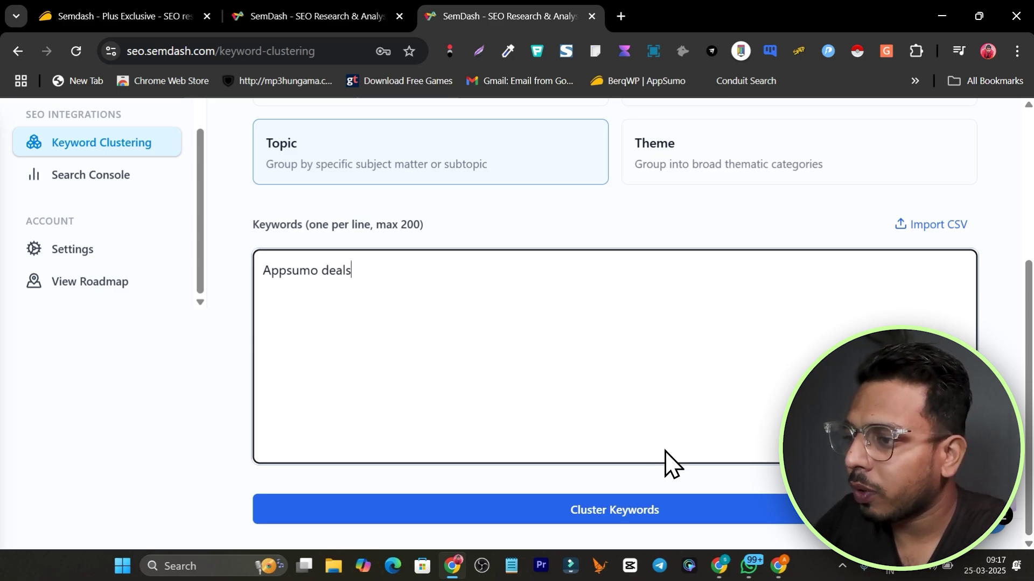
{"action": "left_click", "coordinate": [703, 505]}
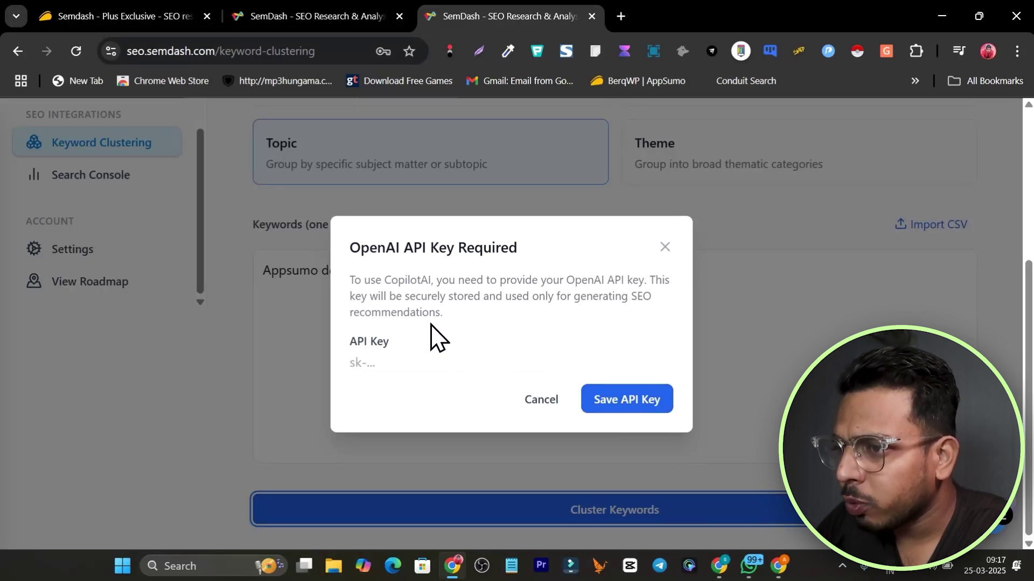
{"action": "left_click_drag", "start_coordinate": [344, 285], "coordinate": [438, 290]}
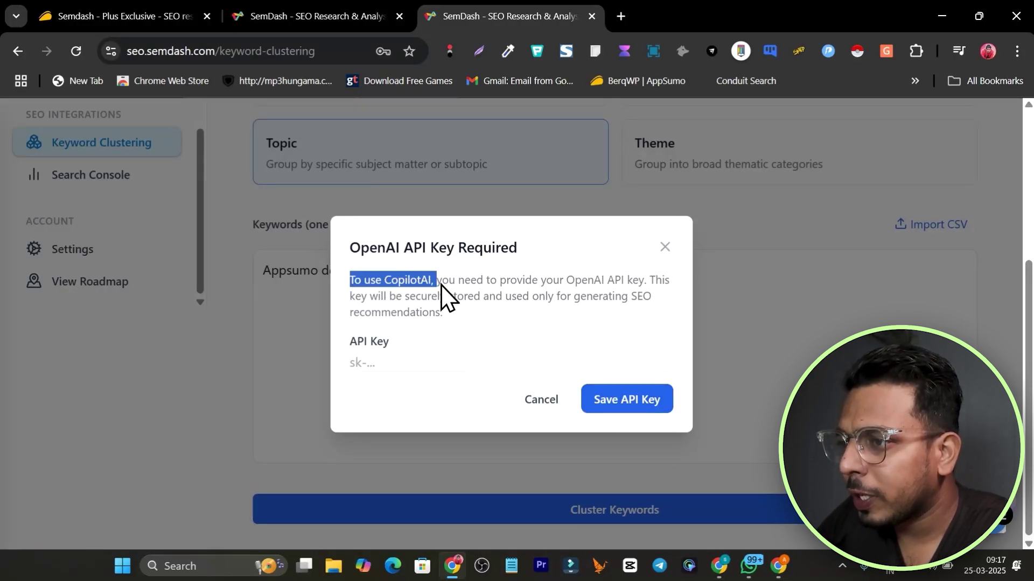
{"action": "left_click", "coordinate": [666, 247]}
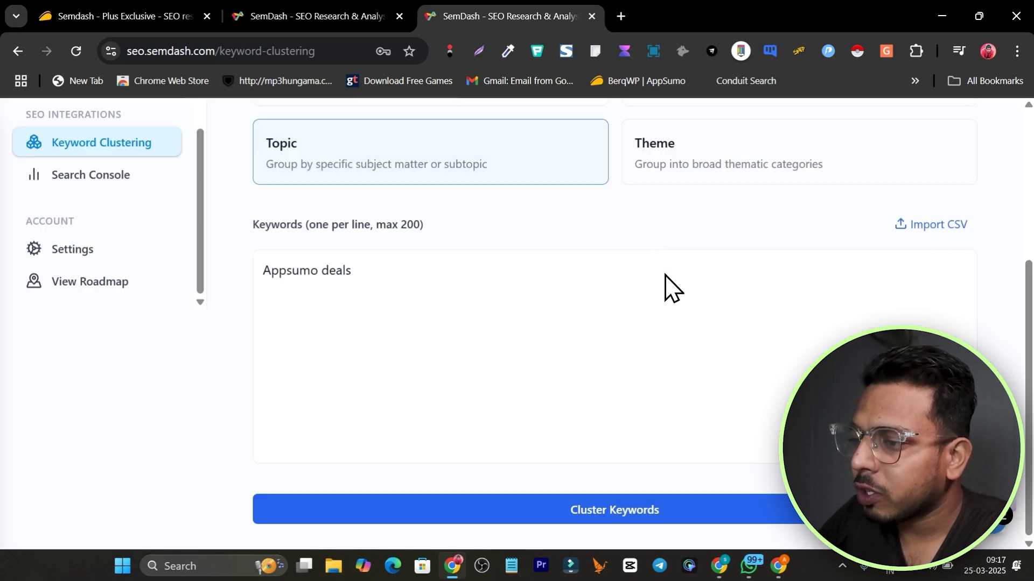
Step: Retry the Topic clustering, dismiss the API key request again, and go to Domain Overview
{"action": "left_click", "coordinate": [694, 510]}
{"action": "scroll", "coordinate": [538, 431], "scroll_direction": "up", "scroll_amount": 5}
{"action": "left_click", "coordinate": [541, 399]}
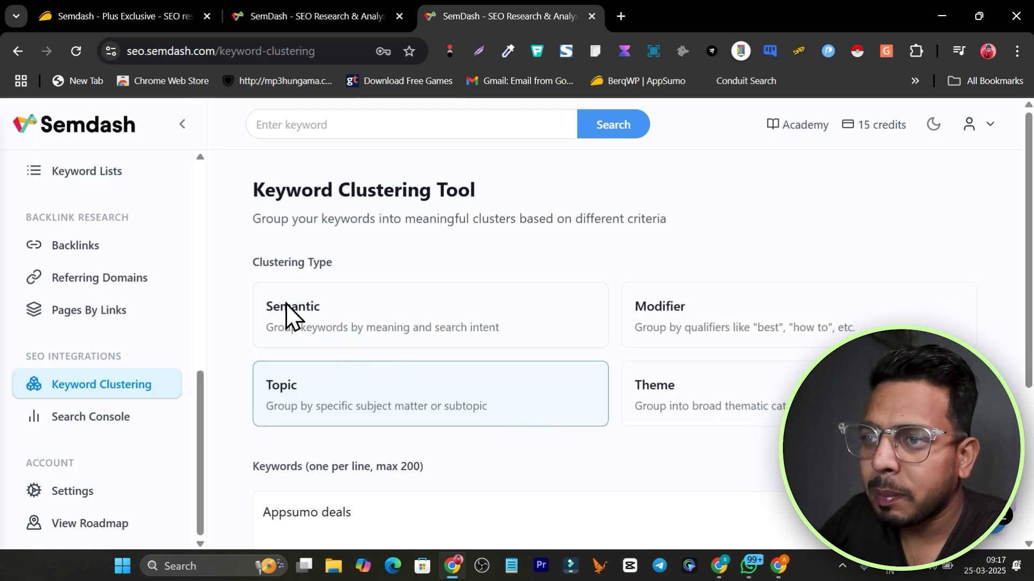
{"action": "scroll", "coordinate": [101, 215], "scroll_direction": "up", "scroll_amount": 6}
{"action": "left_click", "coordinate": [105, 207]}
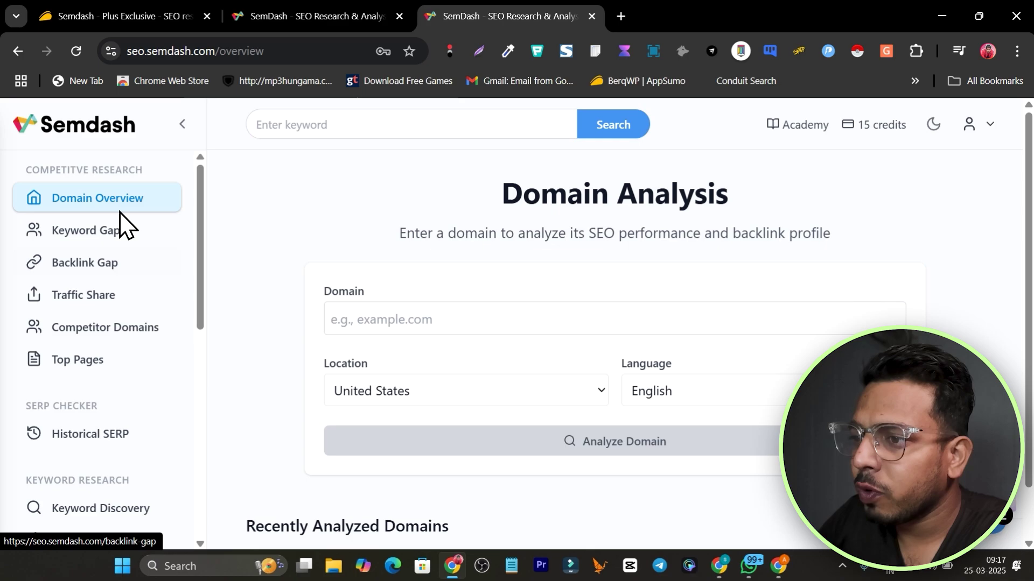
Step: Open saas-guru.info from Recently Analyzed Domains to view its saved Domain Overview
{"action": "left_click", "coordinate": [399, 327]}
{"action": "scroll", "coordinate": [398, 409], "scroll_direction": "down", "scroll_amount": 2}
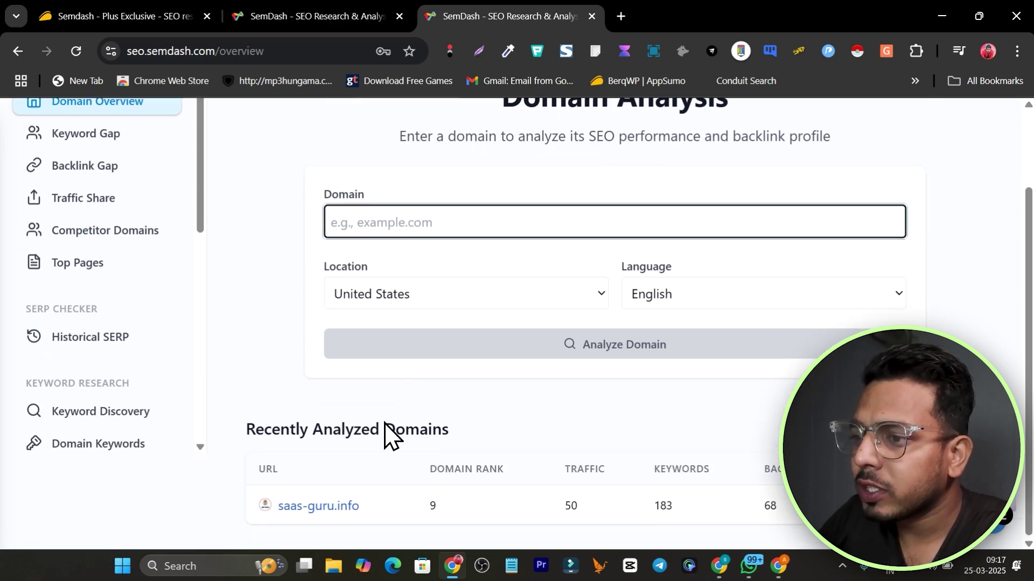
{"action": "left_click", "coordinate": [326, 505]}
{"action": "scroll", "coordinate": [431, 485], "scroll_direction": "up", "scroll_amount": 2}
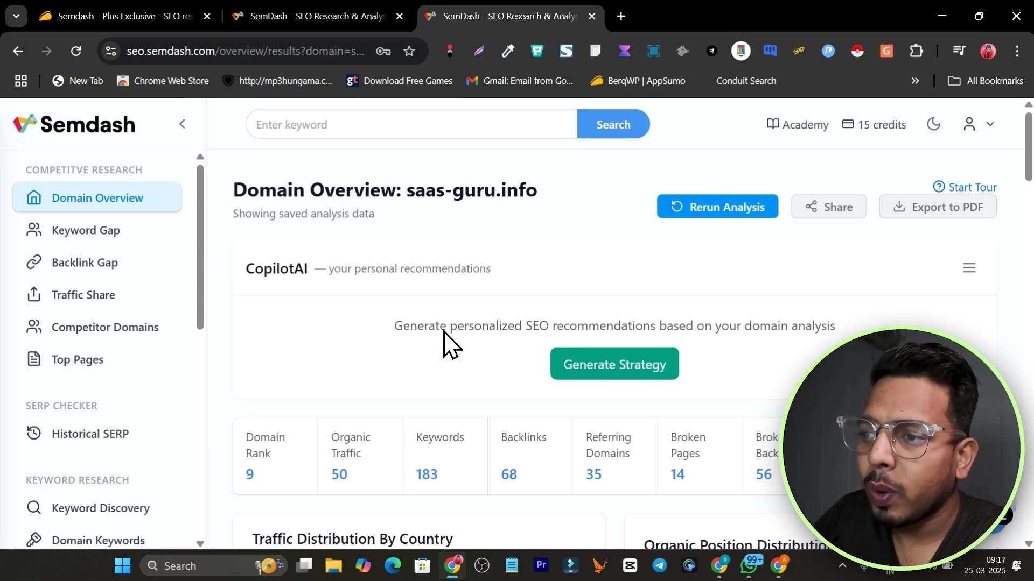
{"action": "left_click_drag", "start_coordinate": [253, 276], "coordinate": [298, 268]}
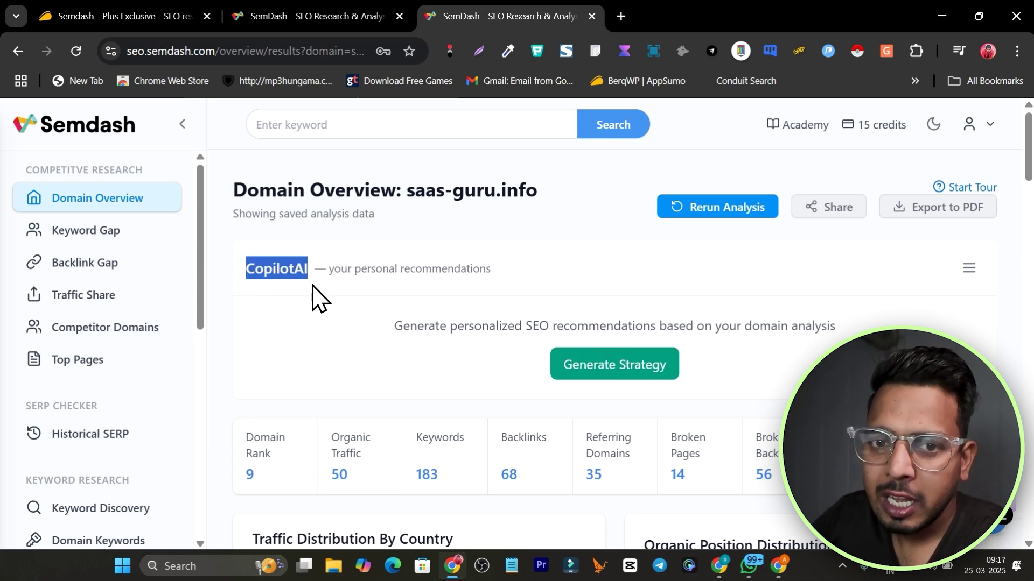
Step: Generate the CopilotAI SEO strategy for saas-guru.info and read down through its recommendations
{"action": "left_click", "coordinate": [606, 373]}
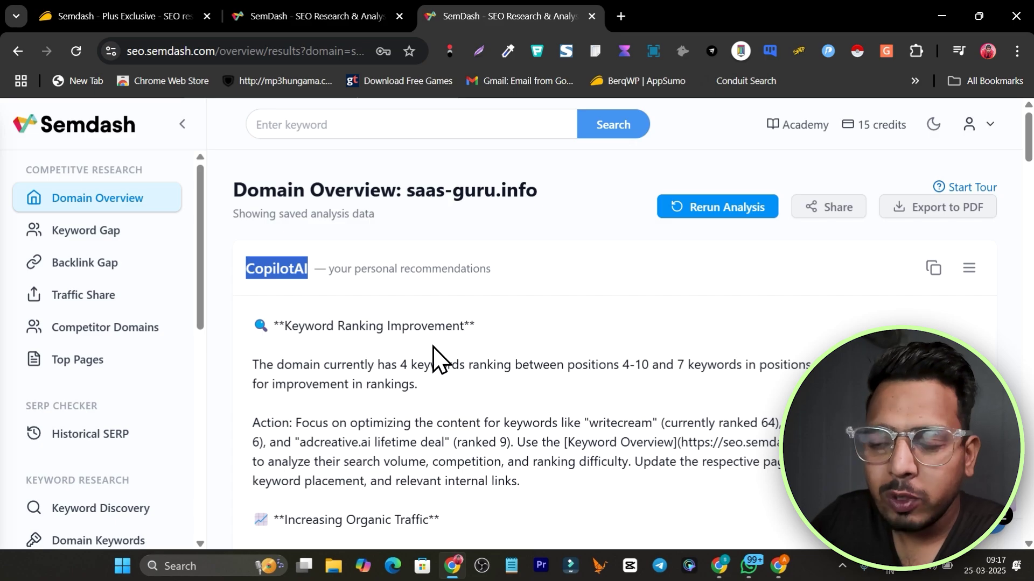
{"action": "left_click_drag", "start_coordinate": [401, 366], "coordinate": [504, 366]}
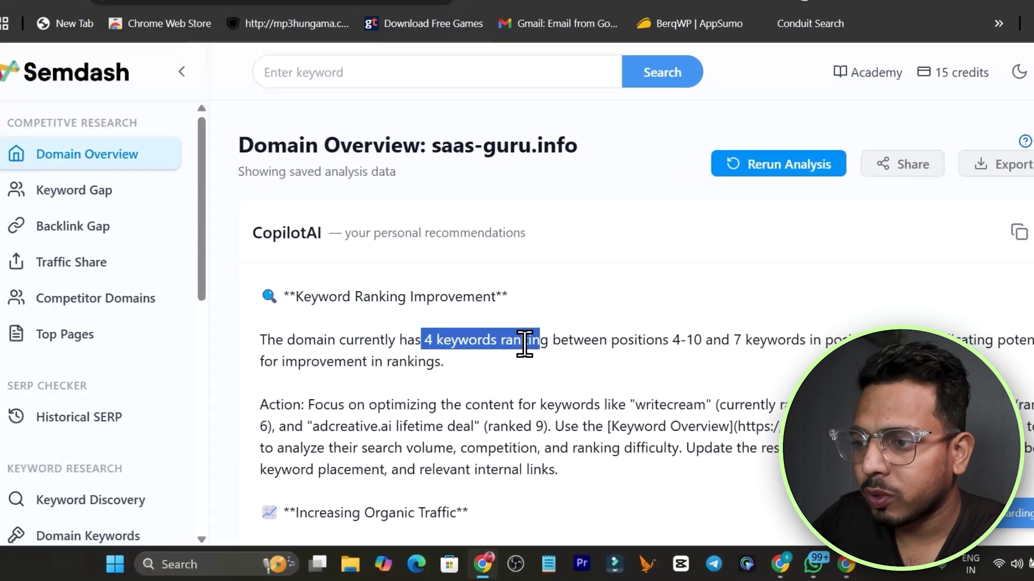
{"action": "scroll", "coordinate": [508, 369], "scroll_direction": "down", "scroll_amount": 4}
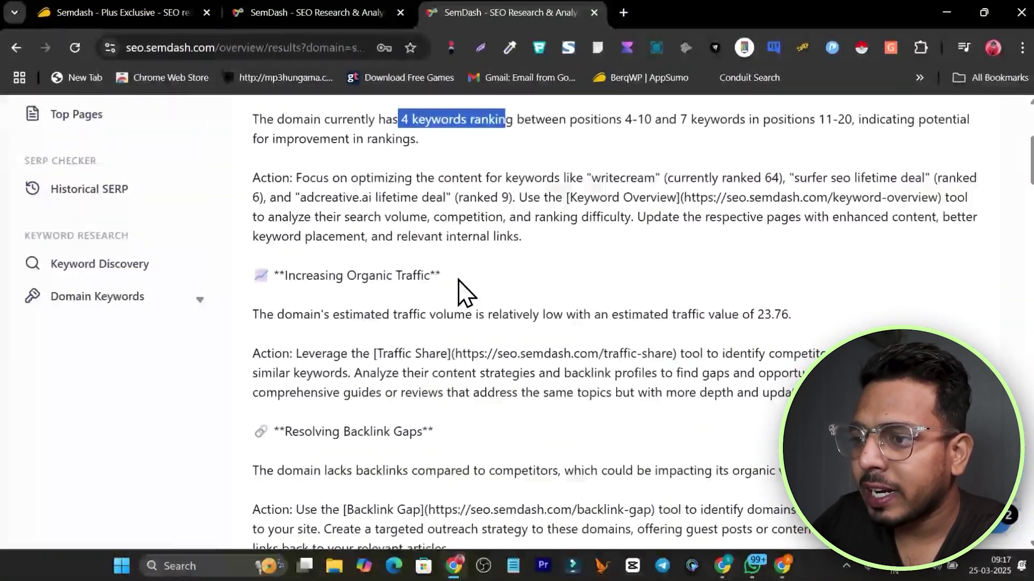
{"action": "scroll", "coordinate": [496, 263], "scroll_direction": "down", "scroll_amount": 3}
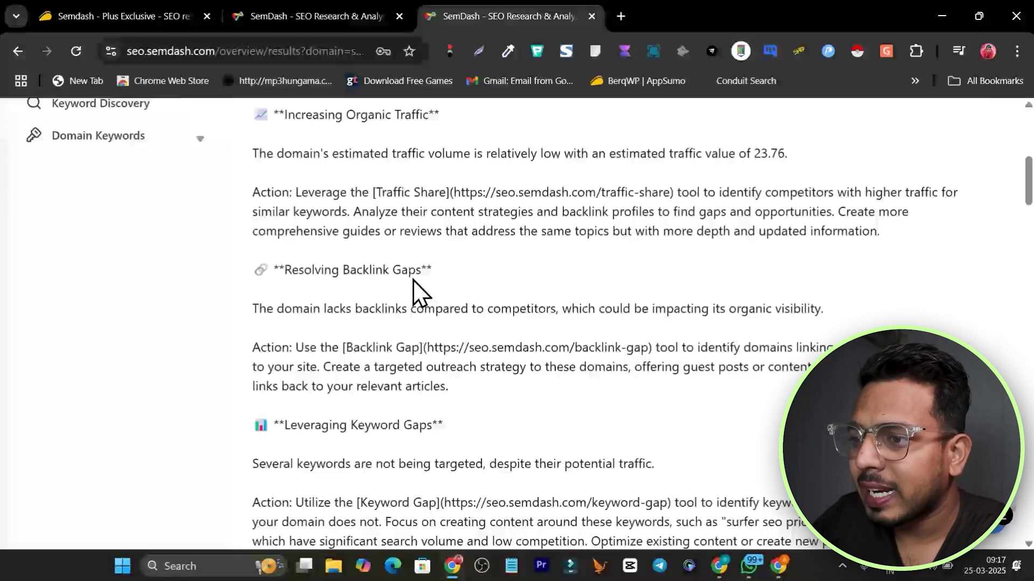
{"action": "scroll", "coordinate": [431, 295], "scroll_direction": "down", "scroll_amount": 5}
{"action": "scroll", "coordinate": [425, 299], "scroll_direction": "down", "scroll_amount": 5}
{"action": "scroll", "coordinate": [540, 294], "scroll_direction": "down", "scroll_amount": 3}
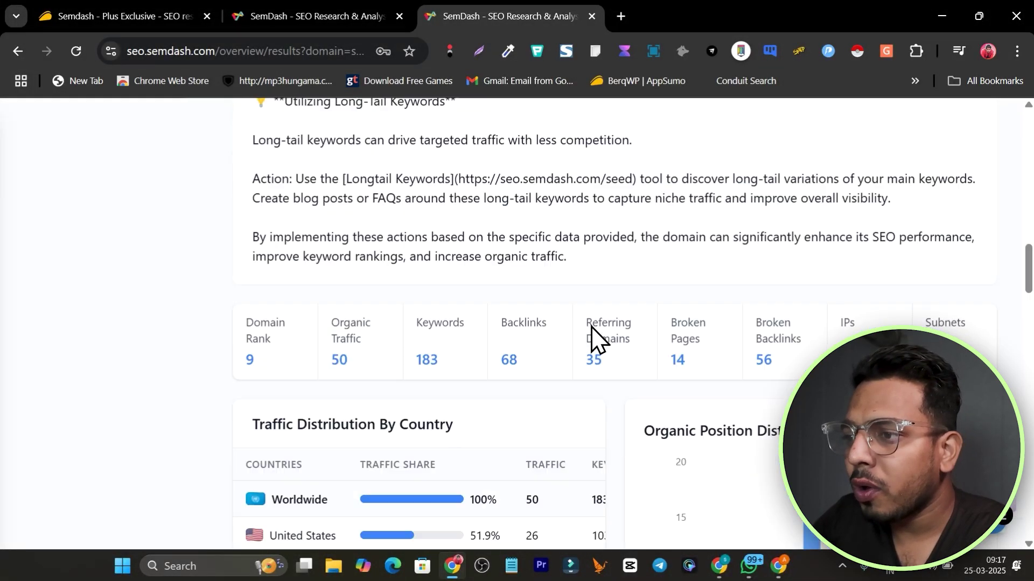
Step: Scroll back through the domain's metrics and traffic charts alongside the CopilotAI notes
{"action": "scroll", "coordinate": [613, 345], "scroll_direction": "up", "scroll_amount": 3}
{"action": "scroll", "coordinate": [611, 346], "scroll_direction": "up", "scroll_amount": 7}
{"action": "scroll", "coordinate": [616, 350], "scroll_direction": "down", "scroll_amount": 15}
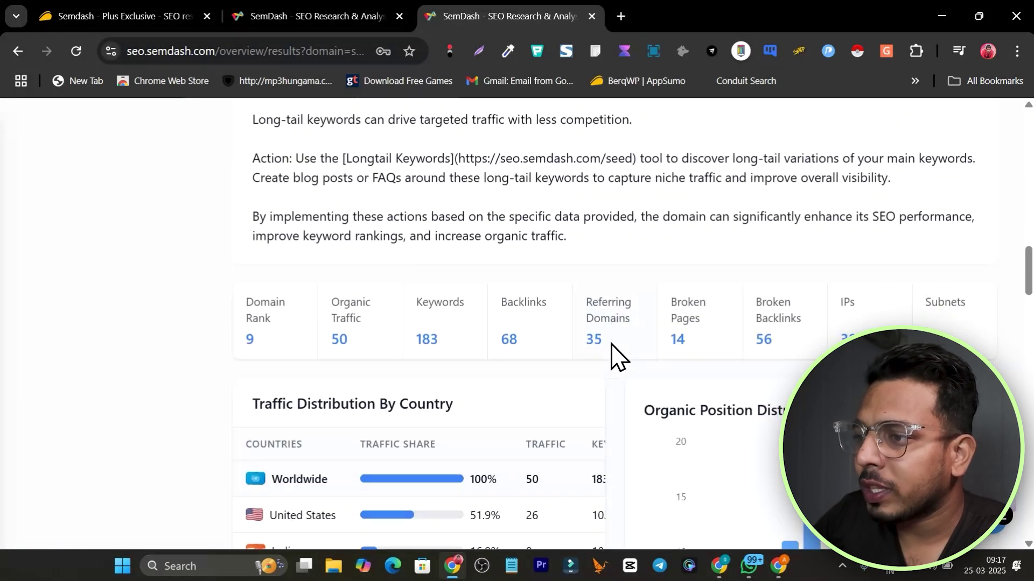
{"action": "scroll", "coordinate": [754, 358], "scroll_direction": "down", "scroll_amount": 12}
{"action": "scroll", "coordinate": [770, 361], "scroll_direction": "up", "scroll_amount": 20}
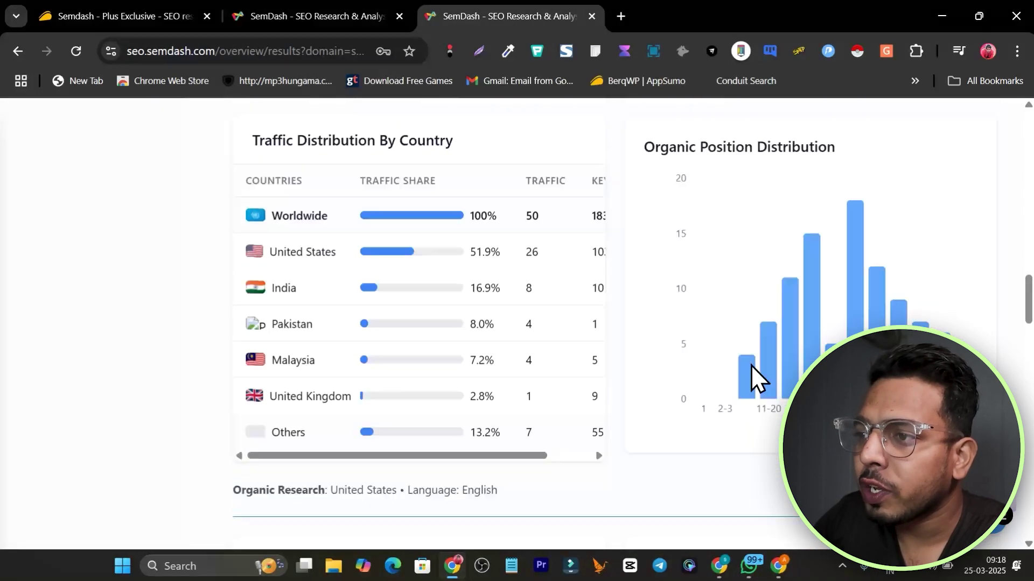
{"action": "scroll", "coordinate": [592, 377], "scroll_direction": "up", "scroll_amount": 12}
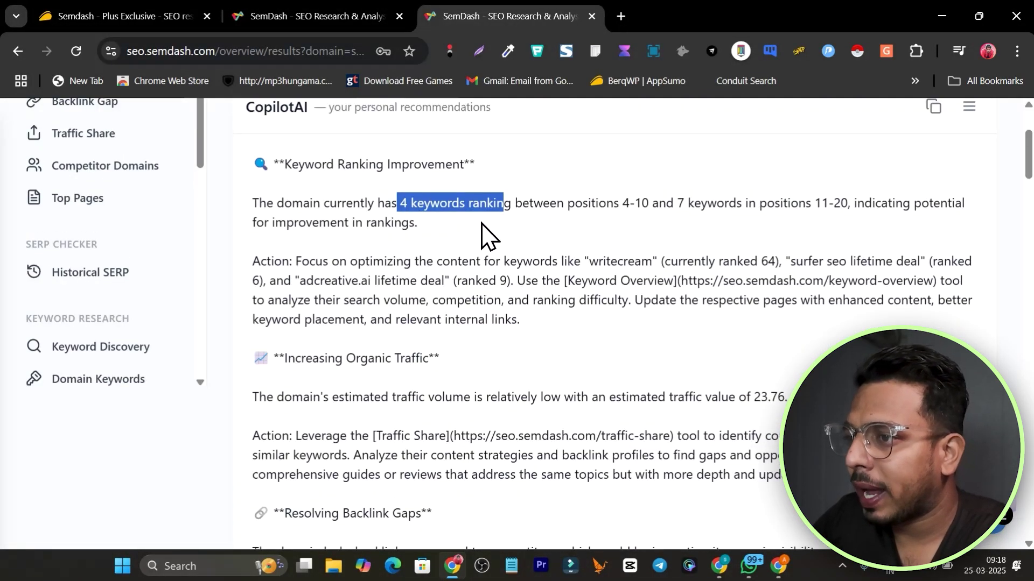
{"action": "scroll", "coordinate": [533, 242], "scroll_direction": "up", "scroll_amount": 3}
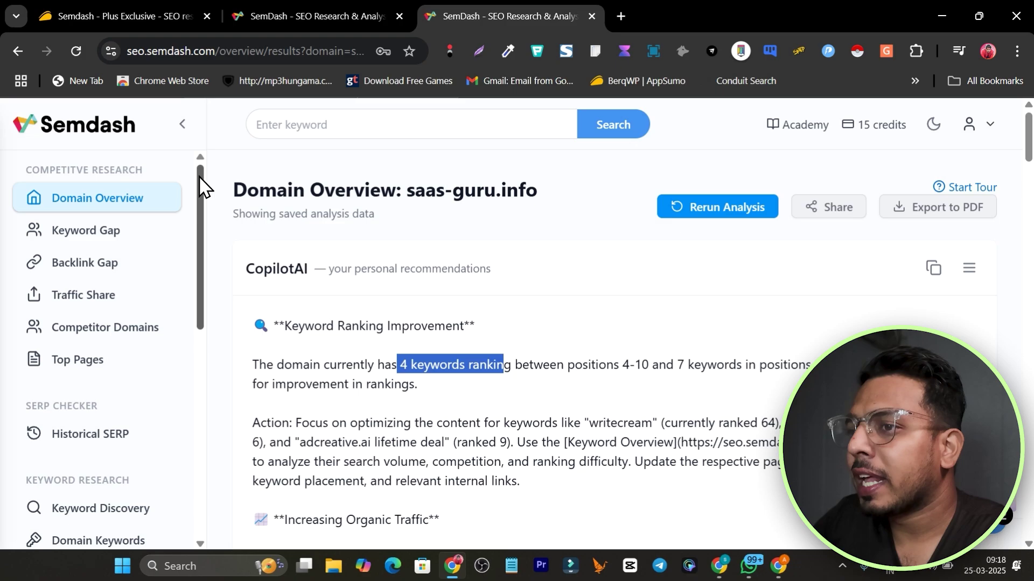
{"action": "left_click_drag", "start_coordinate": [203, 184], "coordinate": [208, 237]}
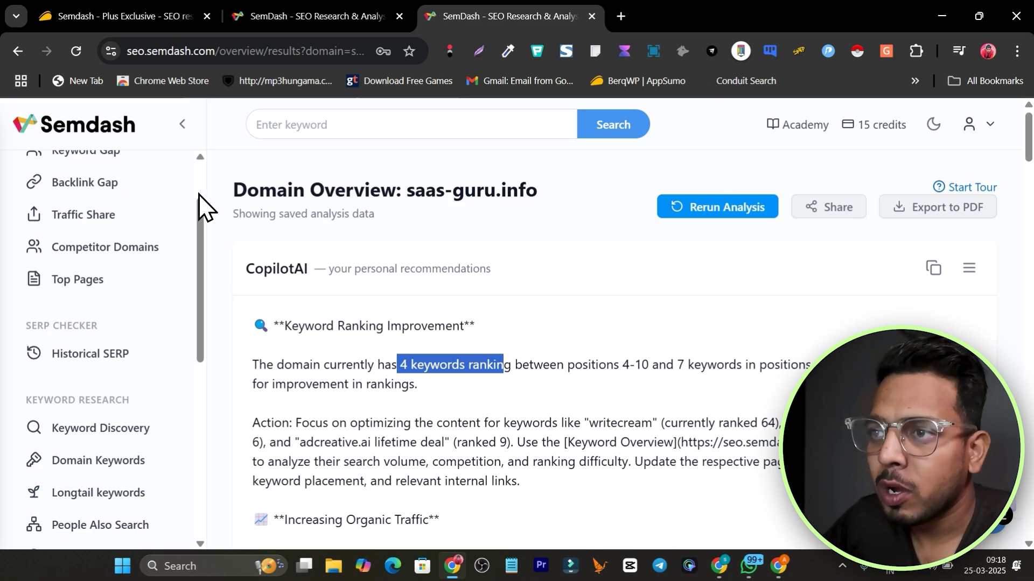
Step: Return to the AppSumo Semdash – Plus Exclusive deal page in the first browser tab
{"action": "left_click", "coordinate": [114, 17]}
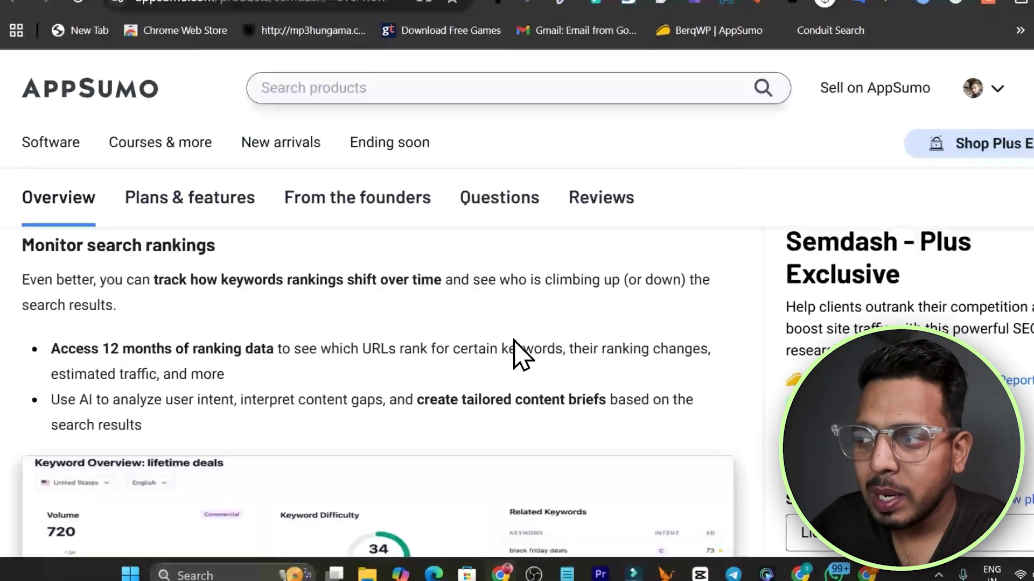